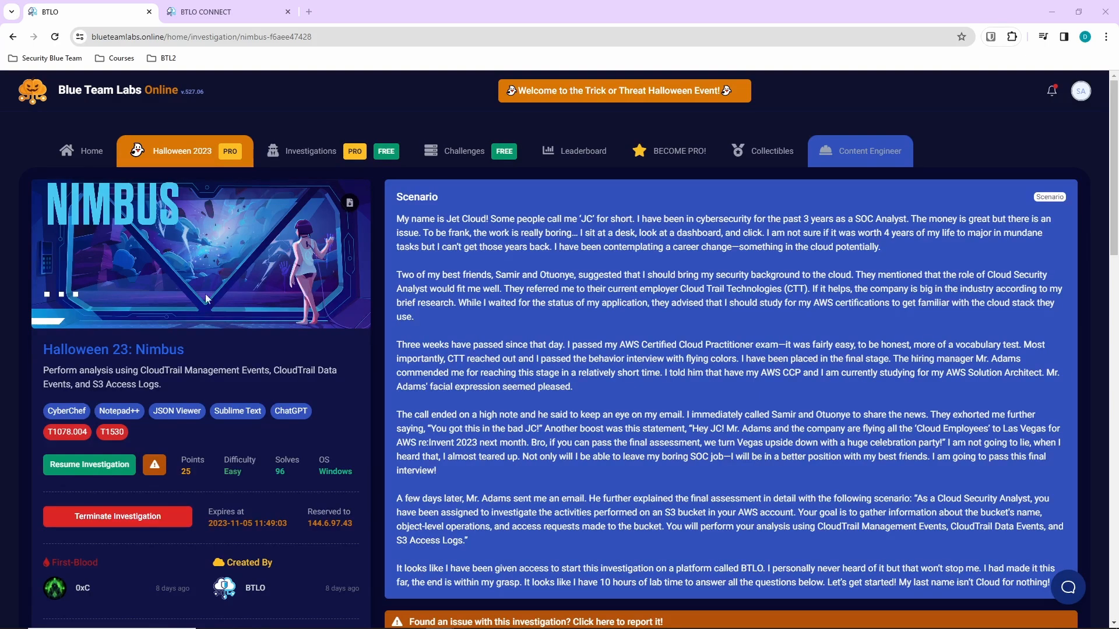
# Step: Review the question list, then show the Nimbus lab machine fullscreen beside the Questions panel
pyautogui.scroll(-1, 588, 315)
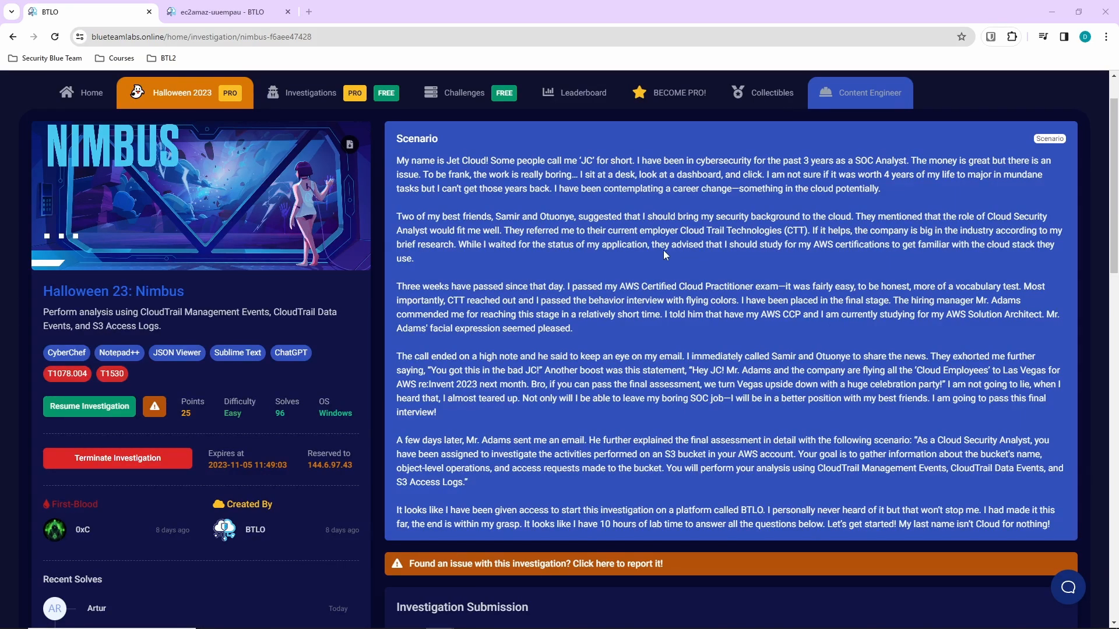
pyautogui.scroll(-1, 610, 369)
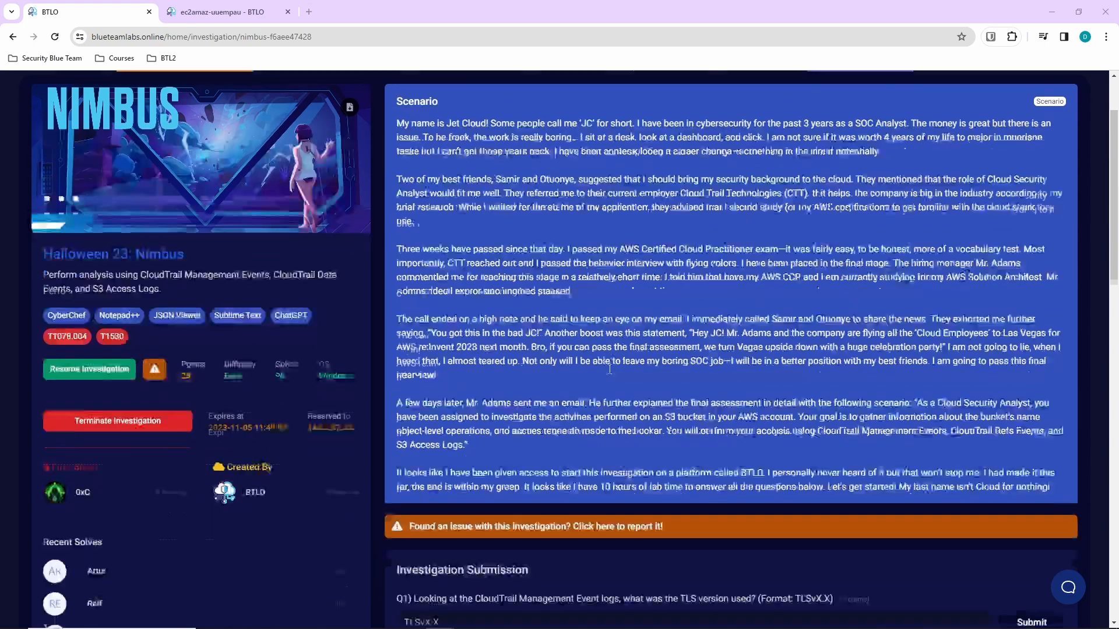
pyautogui.scroll(-2, 610, 368)
pyautogui.scroll(-1, 500, 360)
pyautogui.scroll(4, 515, 418)
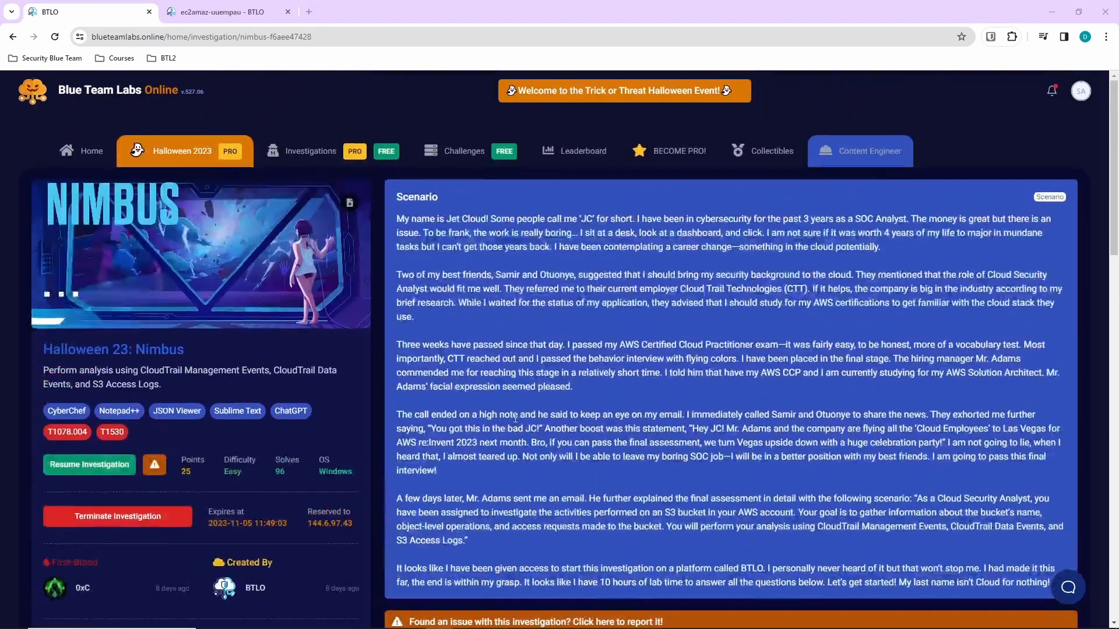
pyautogui.scroll(-1, 538, 417)
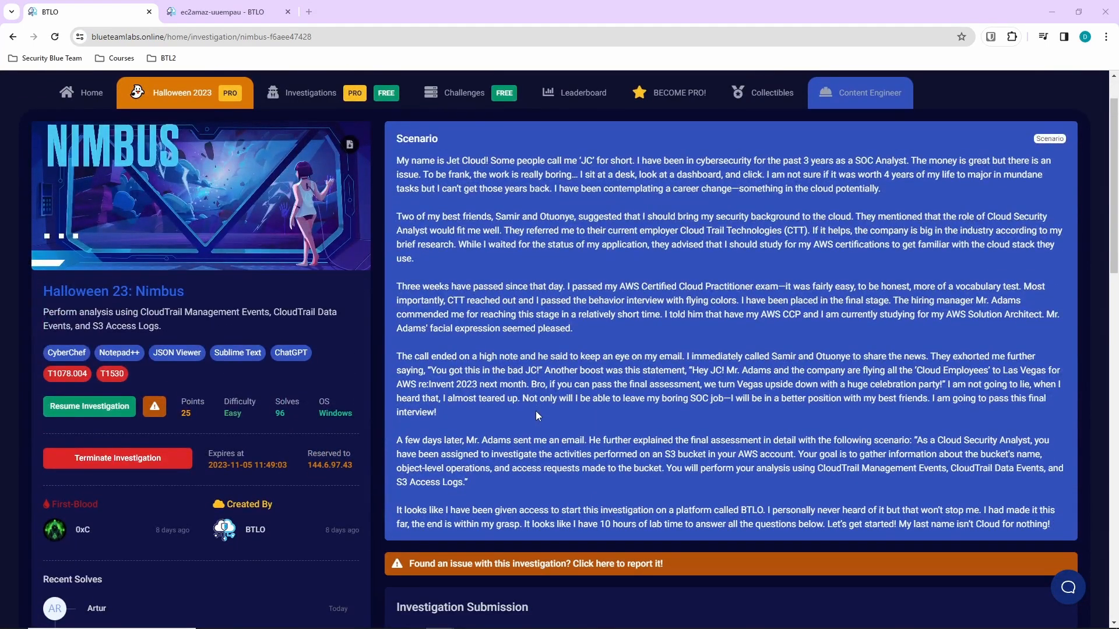
pyautogui.scroll(-3, 535, 410)
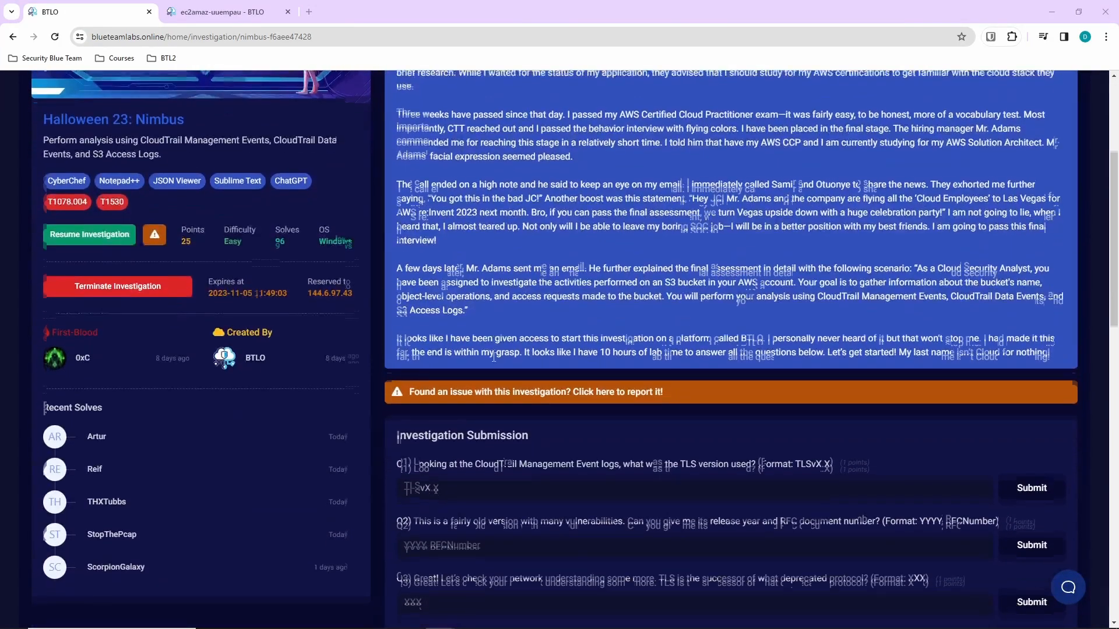
pyautogui.scroll(4, 493, 357)
pyautogui.scroll(-3, 525, 400)
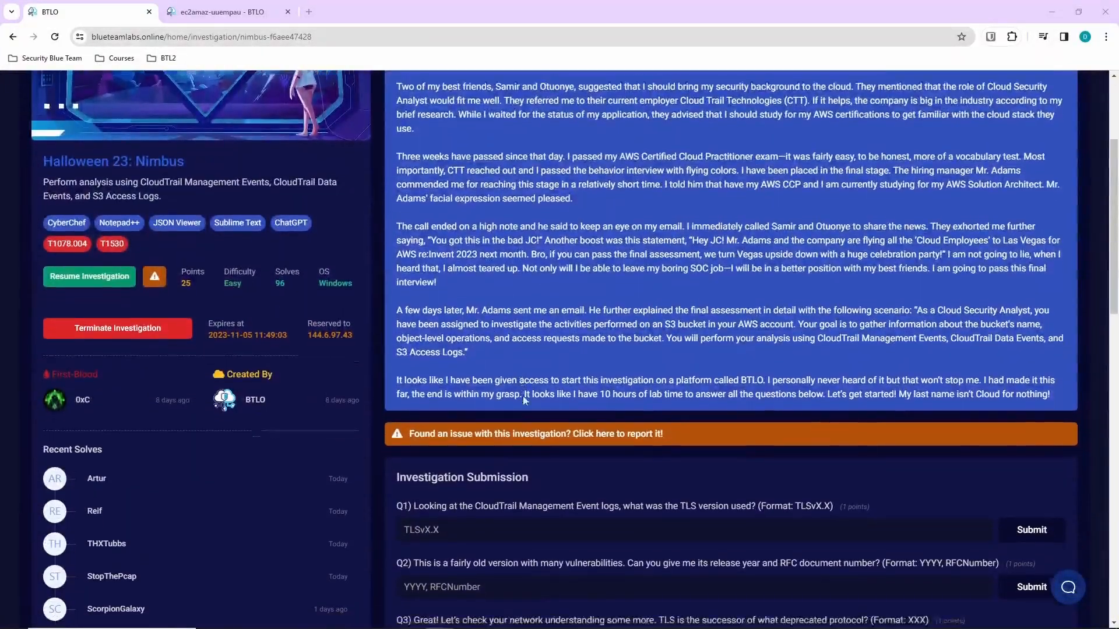
pyautogui.scroll(-7, 525, 400)
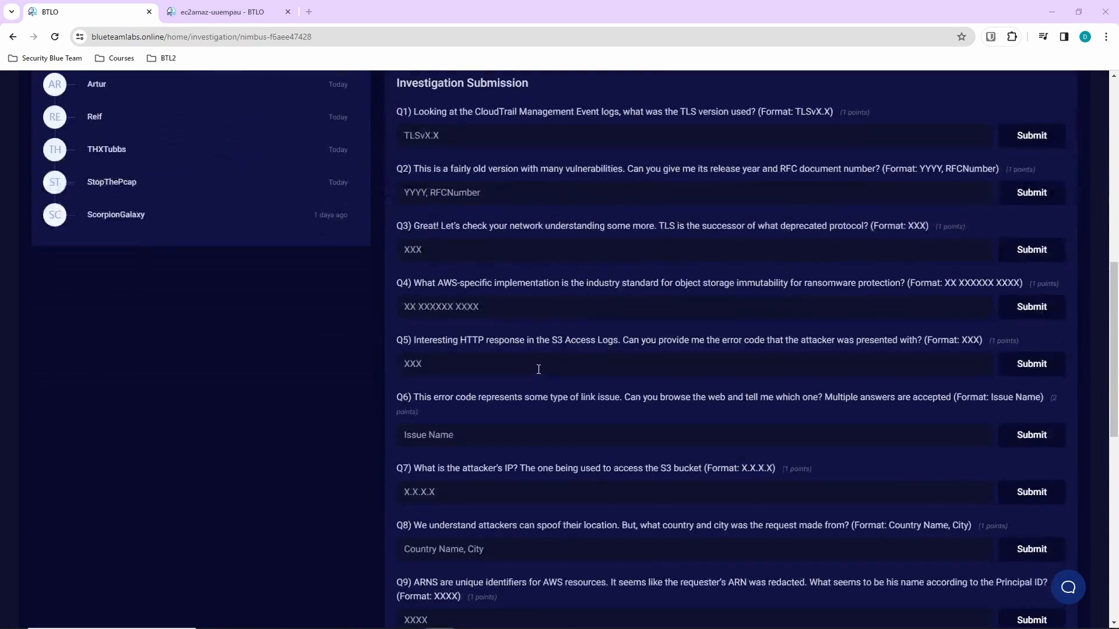
pyautogui.scroll(2, 539, 369)
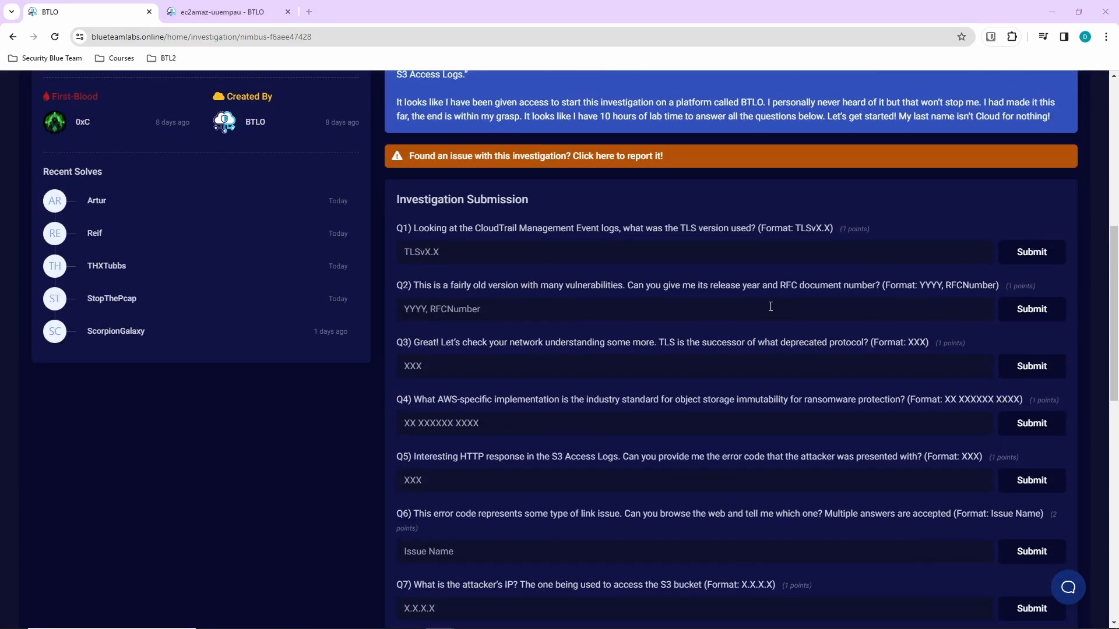
pyautogui.scroll(-2, 770, 307)
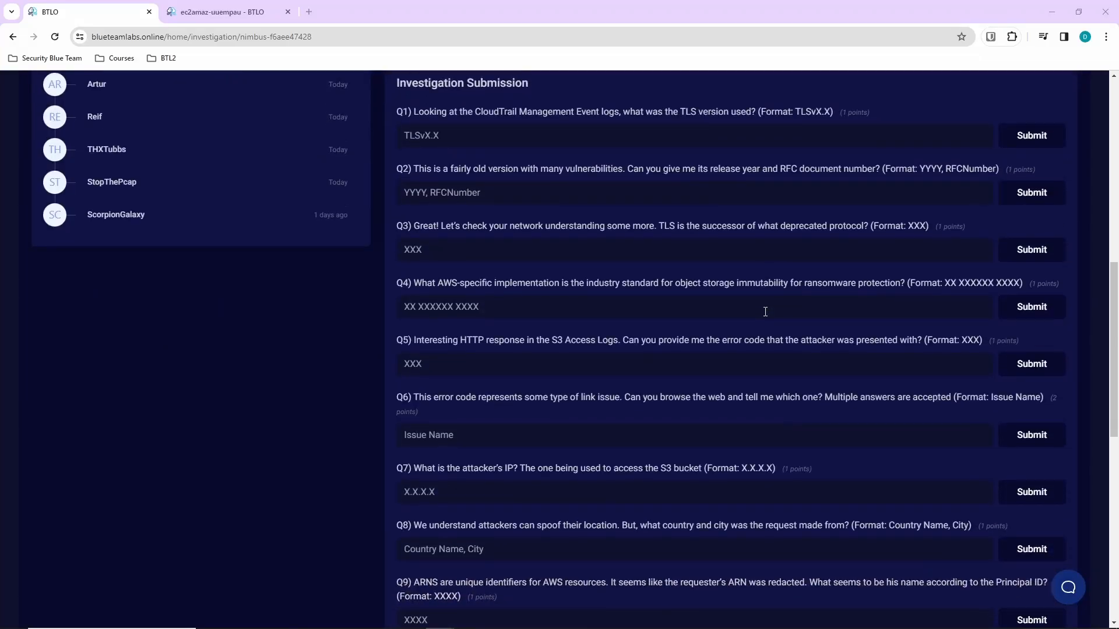
pyautogui.scroll(-1, 765, 312)
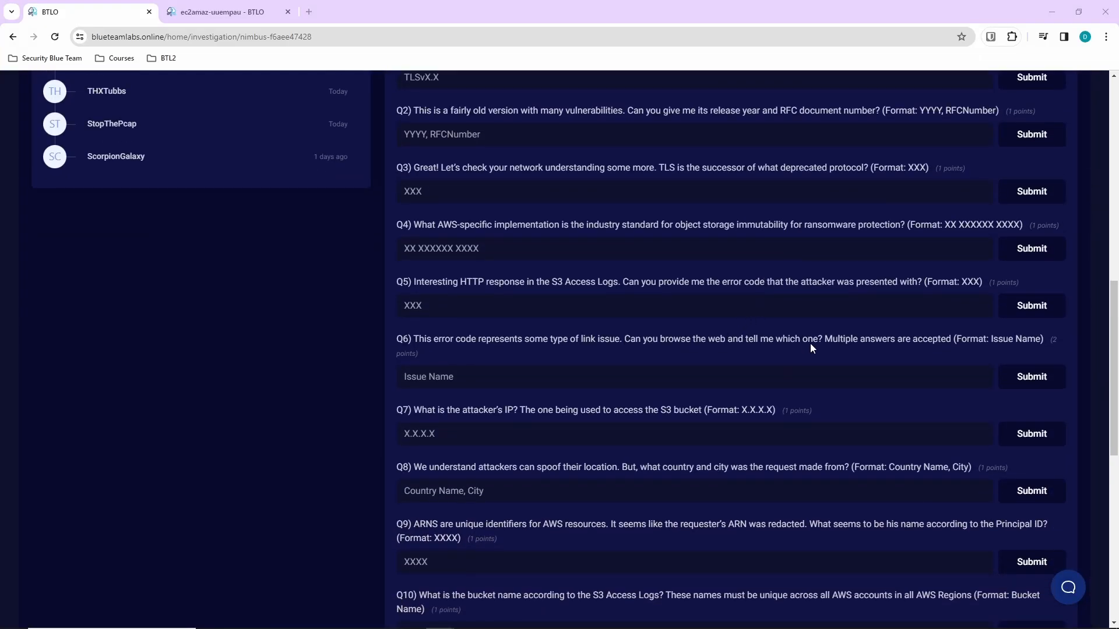
pyautogui.scroll(-1, 804, 343)
pyautogui.scroll(-8, 530, 358)
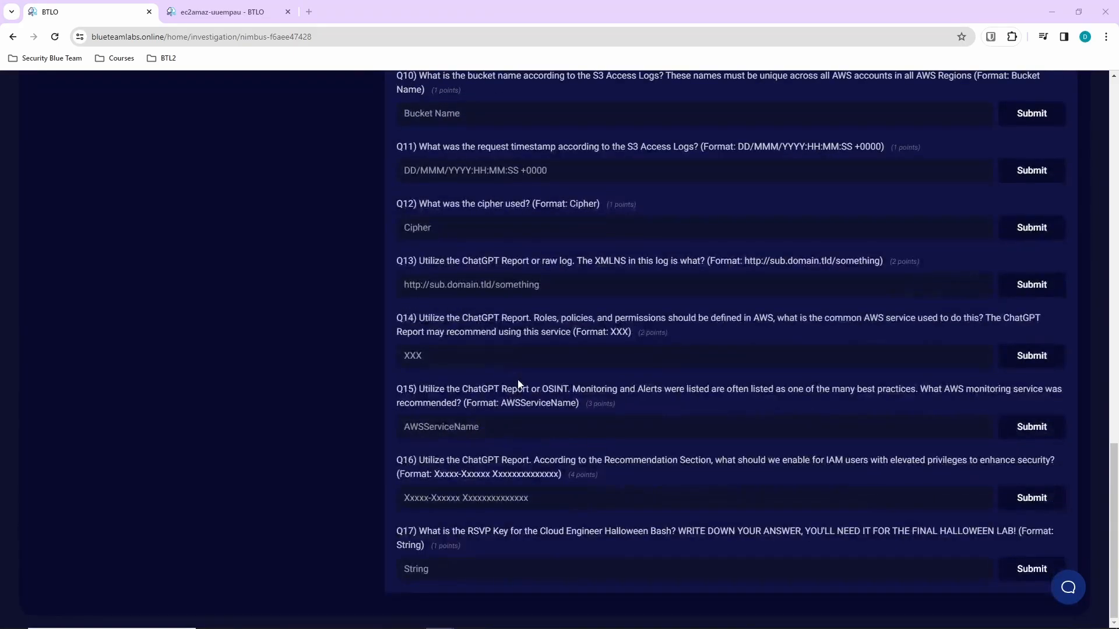
pyautogui.scroll(20, 559, 496)
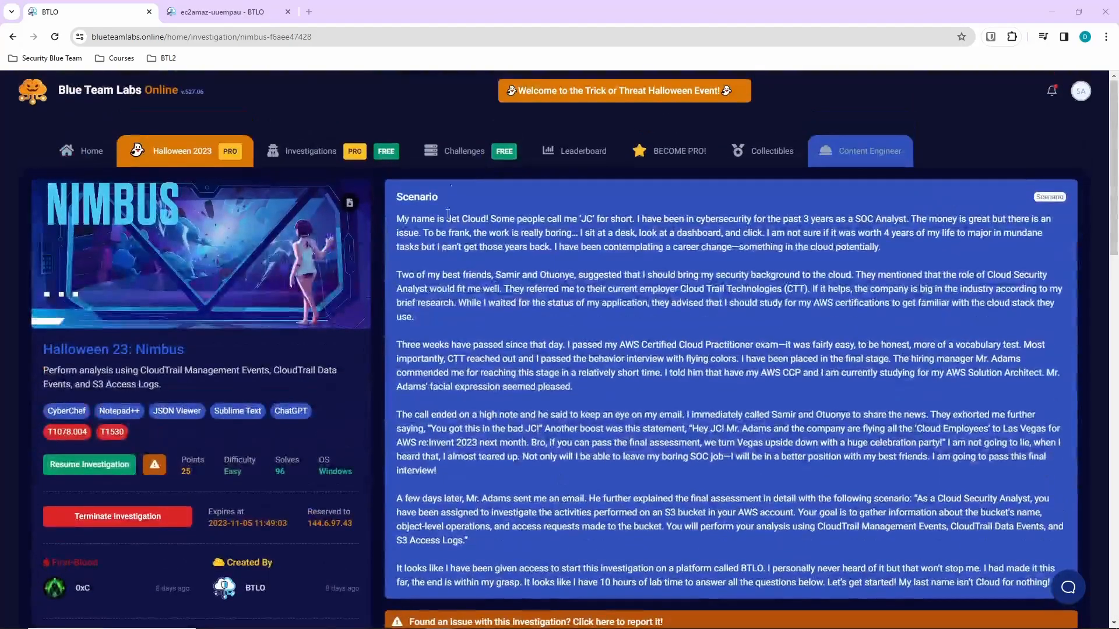
pyautogui.click(227, 13)
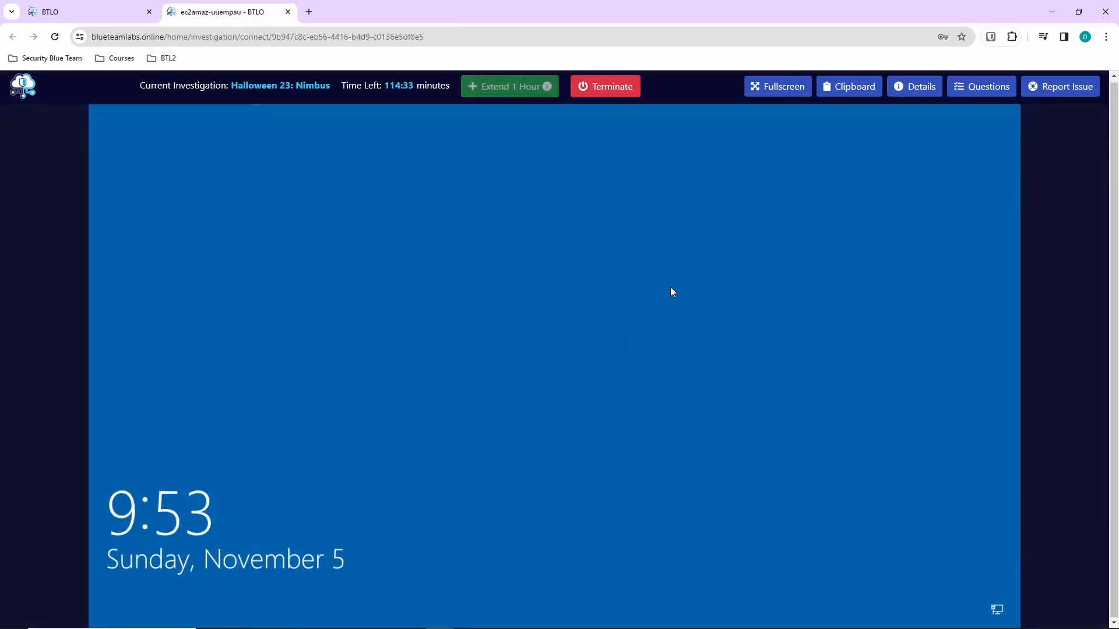
pyautogui.click(789, 87)
pyautogui.click(990, 18)
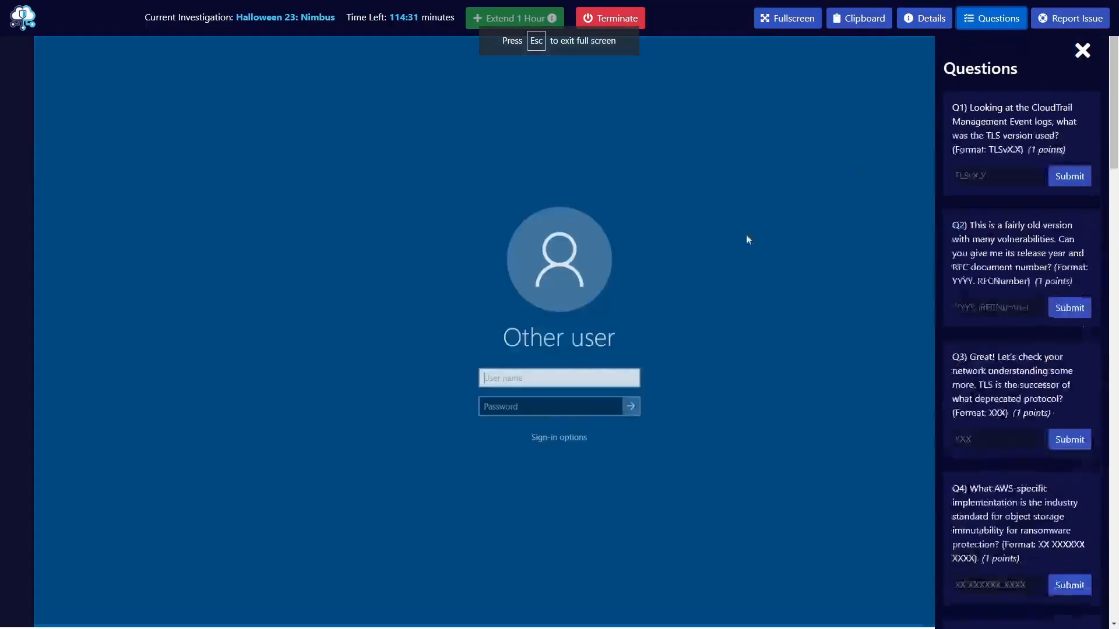
# Step: Sign in to the lab machine as bt and launch Notepad++ from the desktop
pyautogui.click(523, 382)
pyautogui.write('bt')
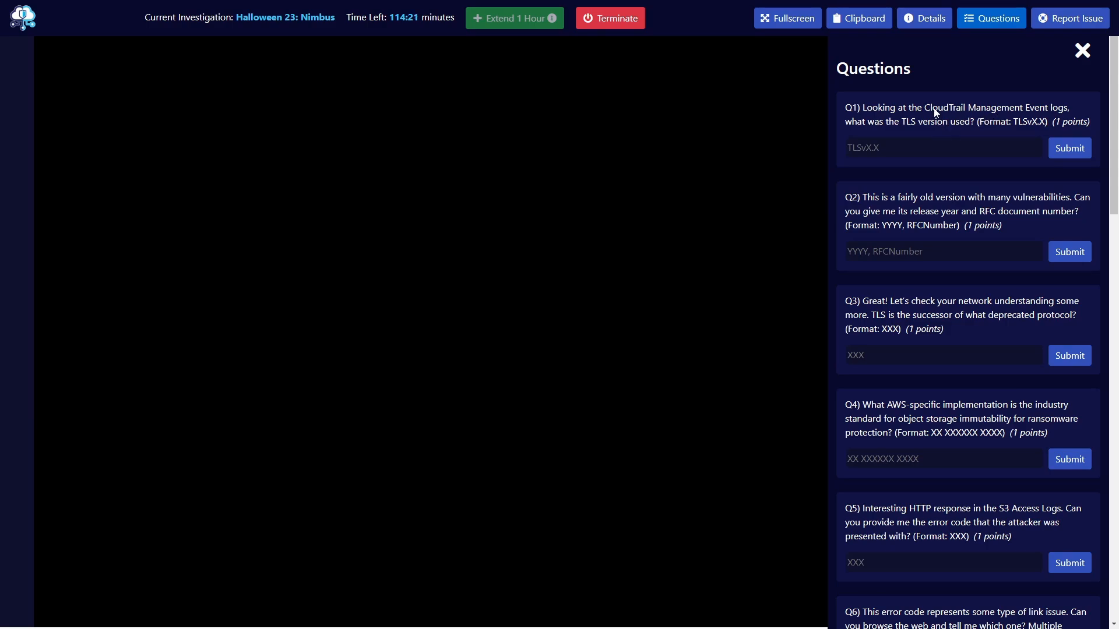
pyautogui.click(947, 149)
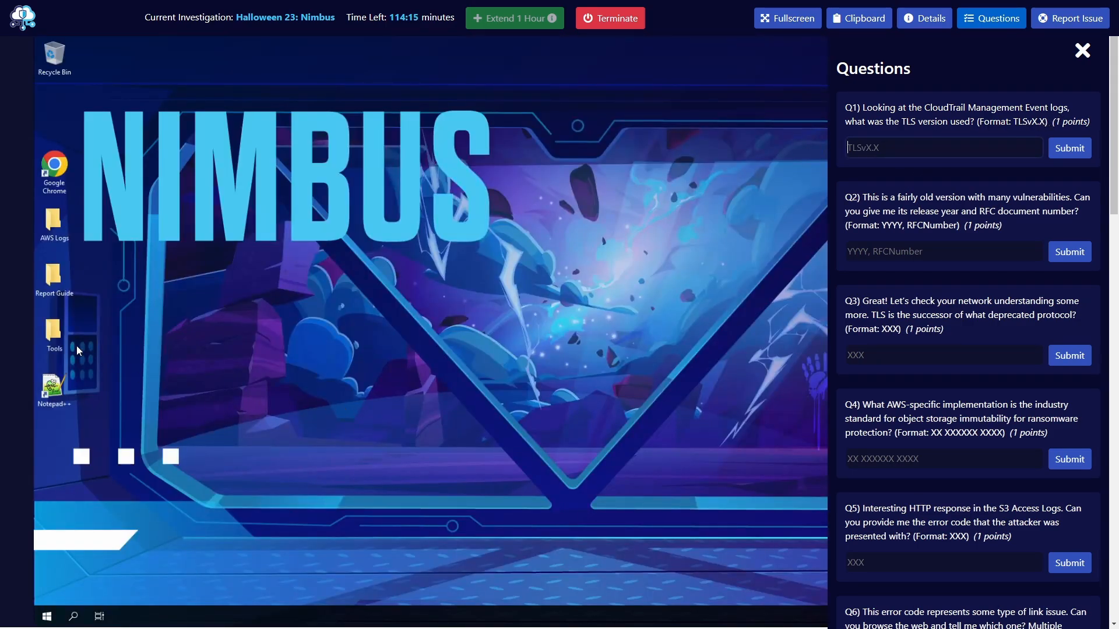
pyautogui.doubleClick(47, 383)
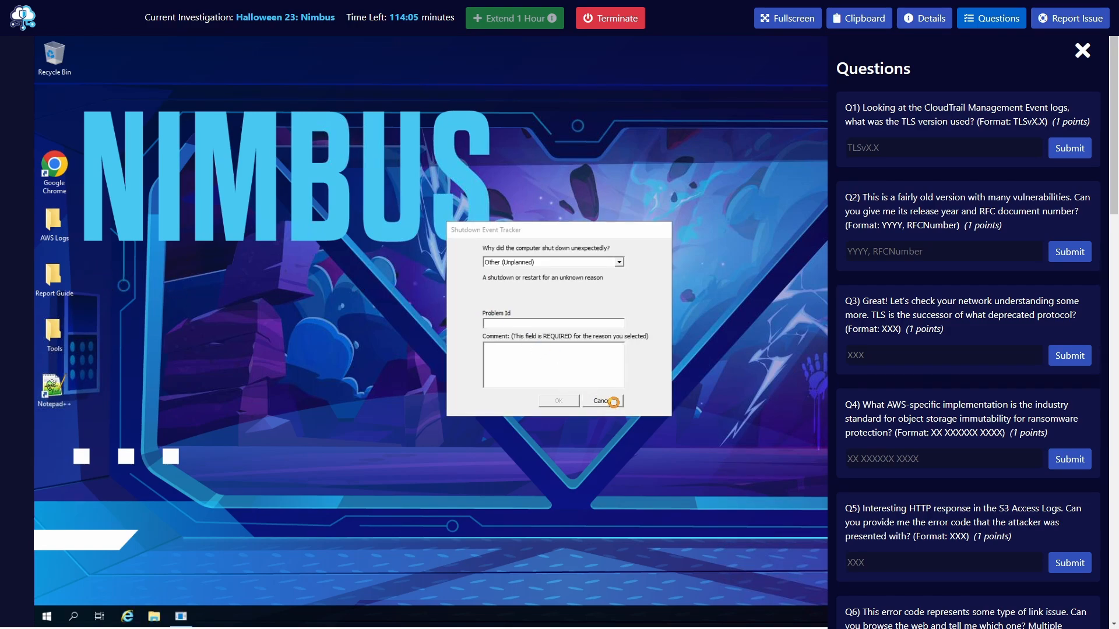
# Step: Dismiss the Shutdown Event Tracker and reposition the Notepad++ window
pyautogui.click(615, 401)
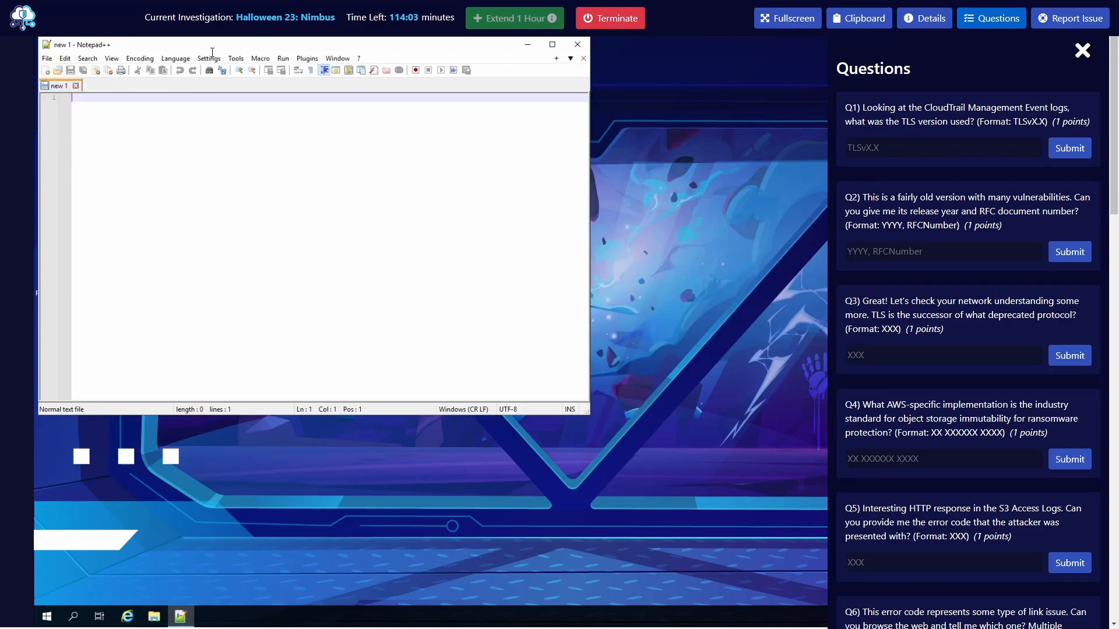
pyautogui.moveTo(220, 39); pyautogui.dragTo(221, 70)
pyautogui.moveTo(378, 79); pyautogui.dragTo(473, 103)
# Step: Load all three AWS Logs files into Notepad++ and show CloudTrail Management Event.txt
pyautogui.doubleClick(48, 228)
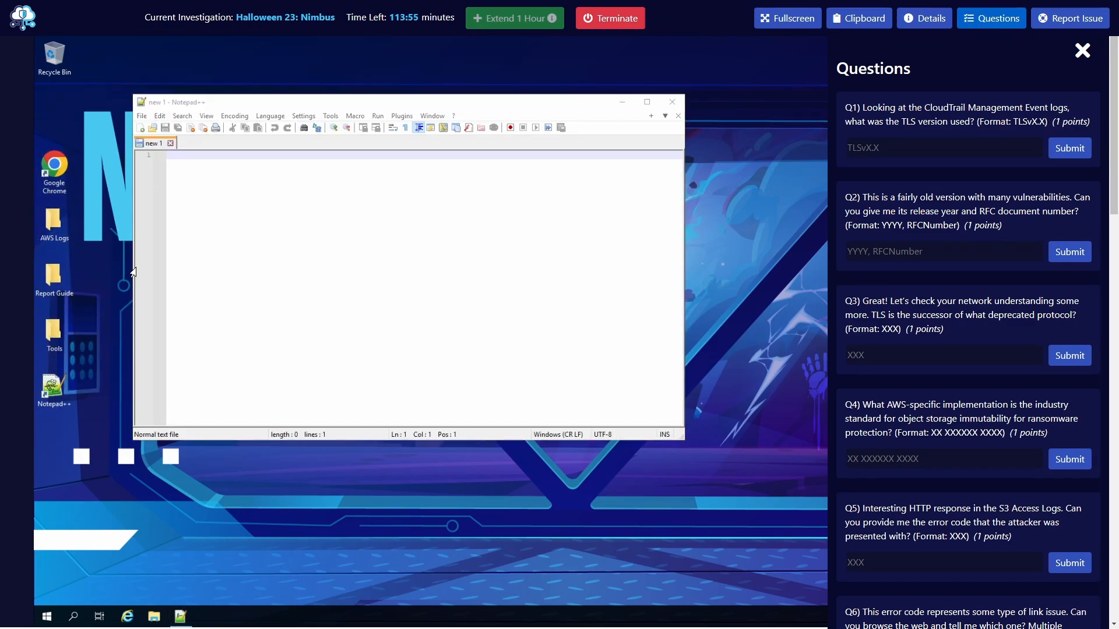
pyautogui.moveTo(469, 235); pyautogui.dragTo(251, 249)
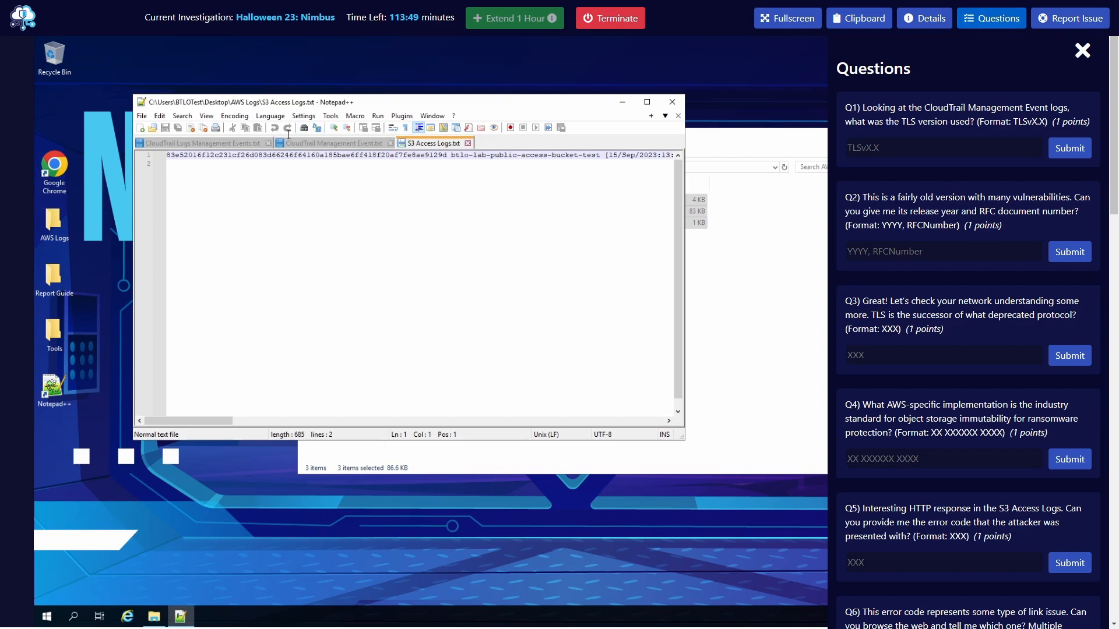
pyautogui.click(332, 148)
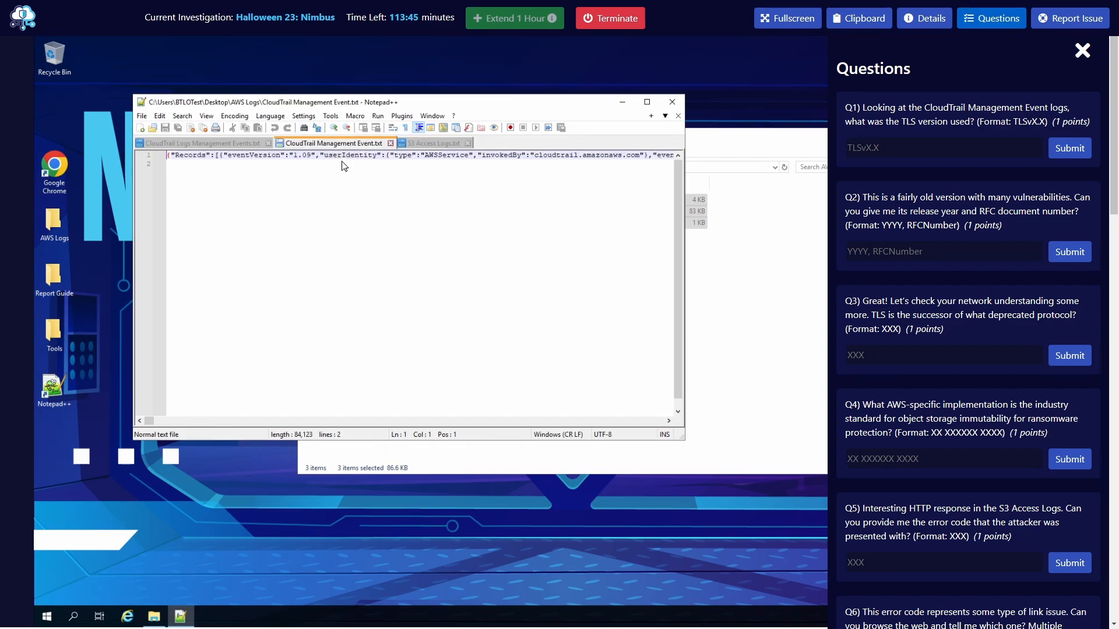
# Step: Search the CloudTrail log for 'tls' and reveal the tlsVersion value TLSv1.2
pyautogui.click(371, 191)
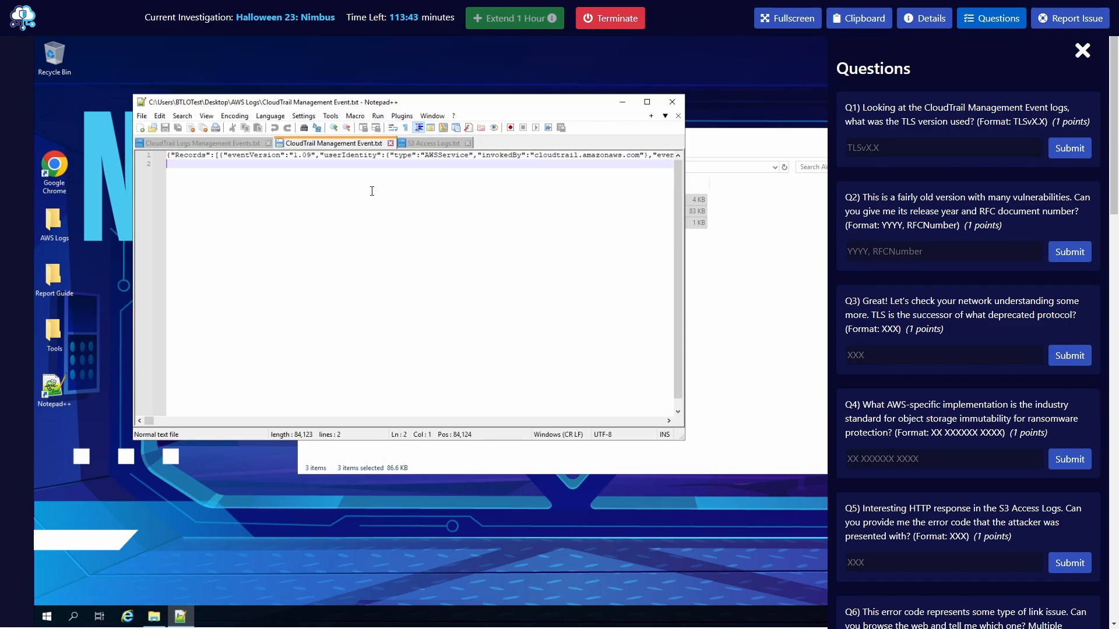
pyautogui.hotkey('ctrl', 'f')
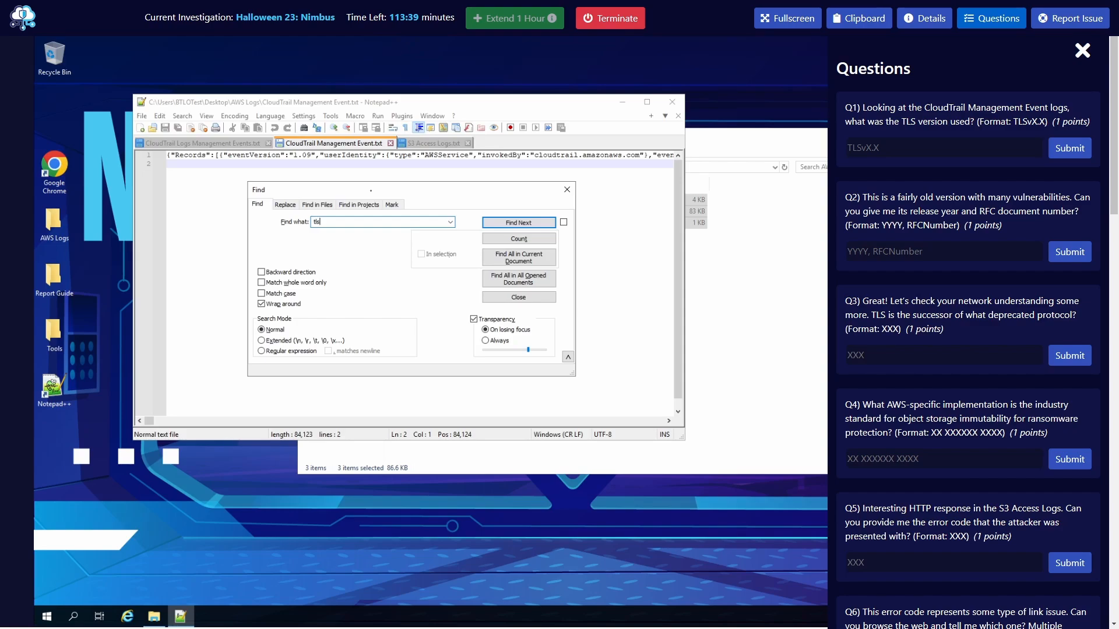
pyautogui.press('Return')
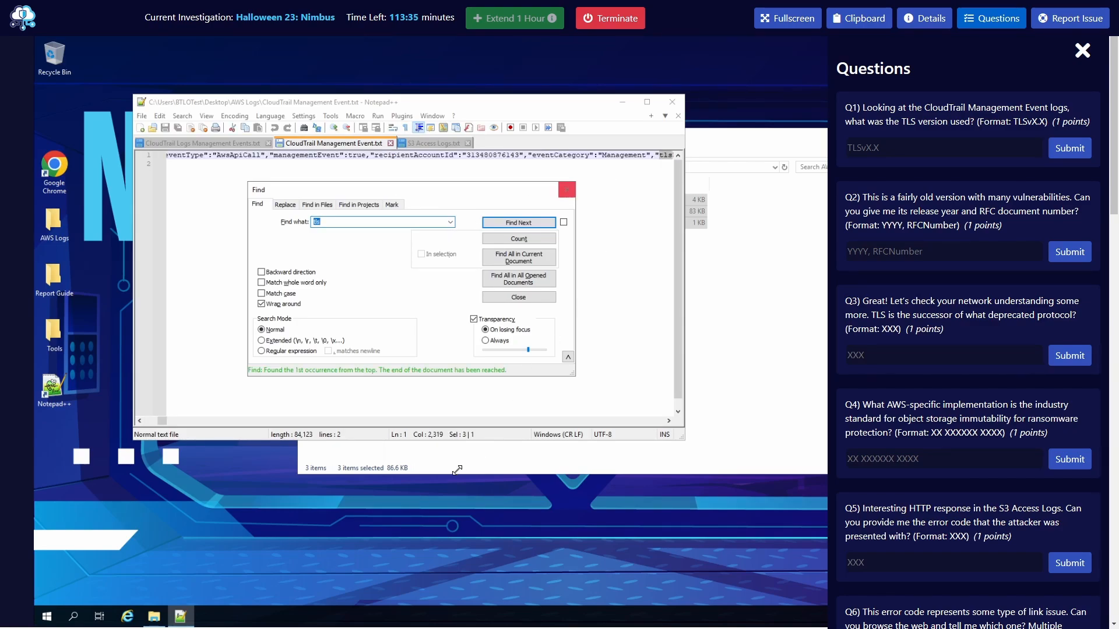
pyautogui.click(663, 155)
pyautogui.press('Right')
pyautogui.press('Right')
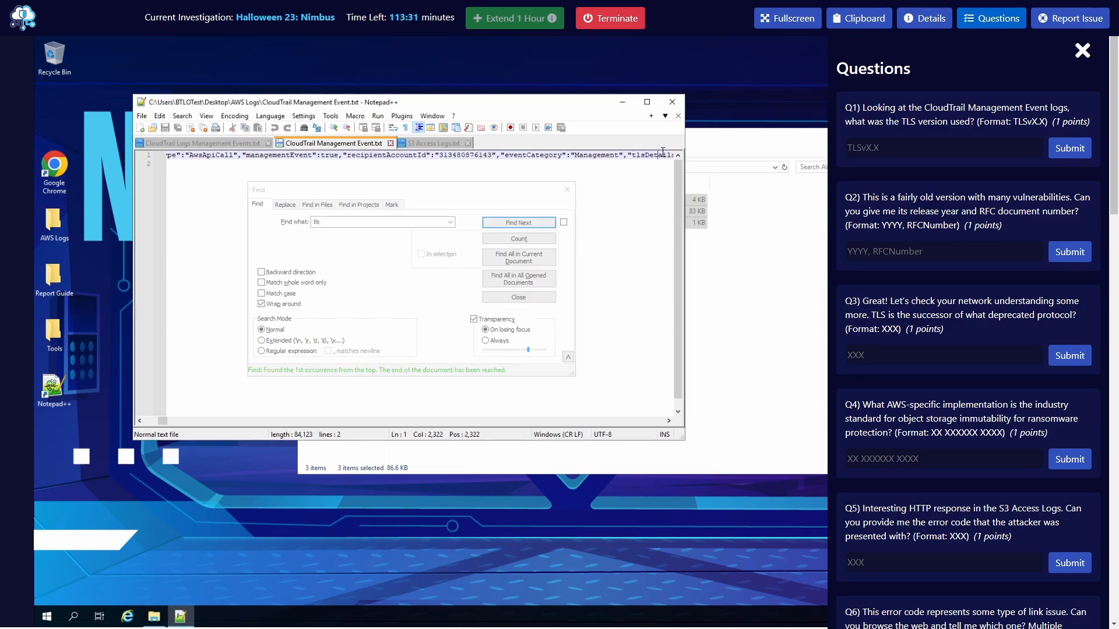
pyautogui.press('Right')
pyautogui.press('Right')
pyautogui.press('Right')
pyautogui.press('Right')
pyautogui.press('Right')
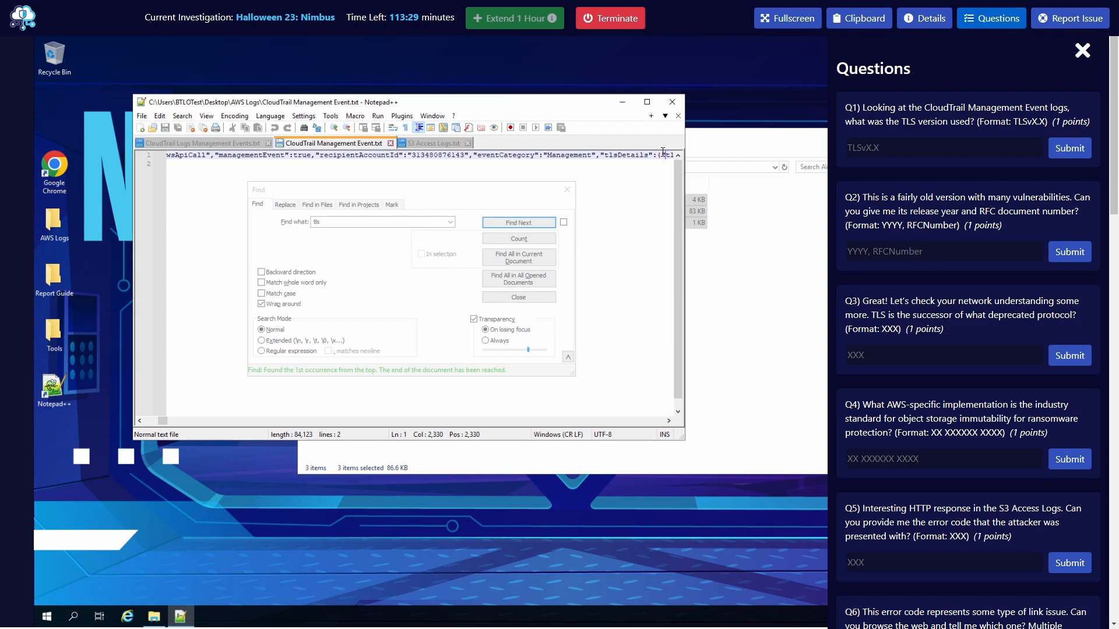
pyautogui.press('Right')
pyautogui.press('Right')
pyautogui.press('Right')
pyautogui.press('Right')
pyautogui.press('Right')
pyautogui.press('Right')
pyautogui.press('Right')
pyautogui.press('Right')
pyautogui.press('Right')
pyautogui.press('Right')
pyautogui.press('Right')
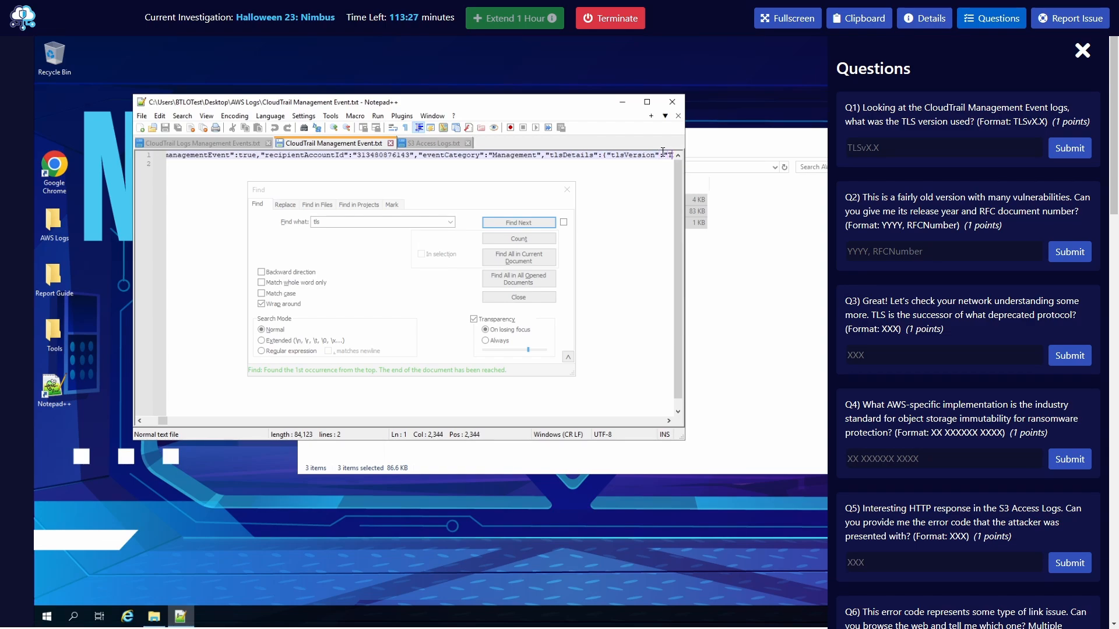
pyautogui.press('Right')
pyautogui.press('Right')
pyautogui.press('Right')
pyautogui.press('Right')
pyautogui.press('Right')
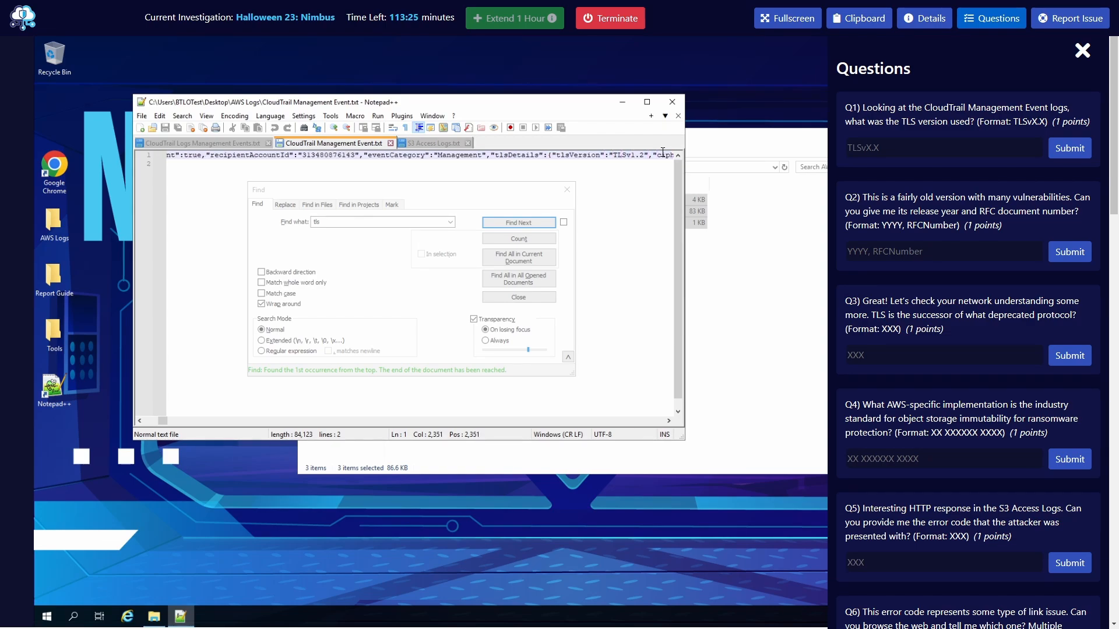
# Step: Submit tlsv1.2 as the Q1 answer
pyautogui.click(908, 157)
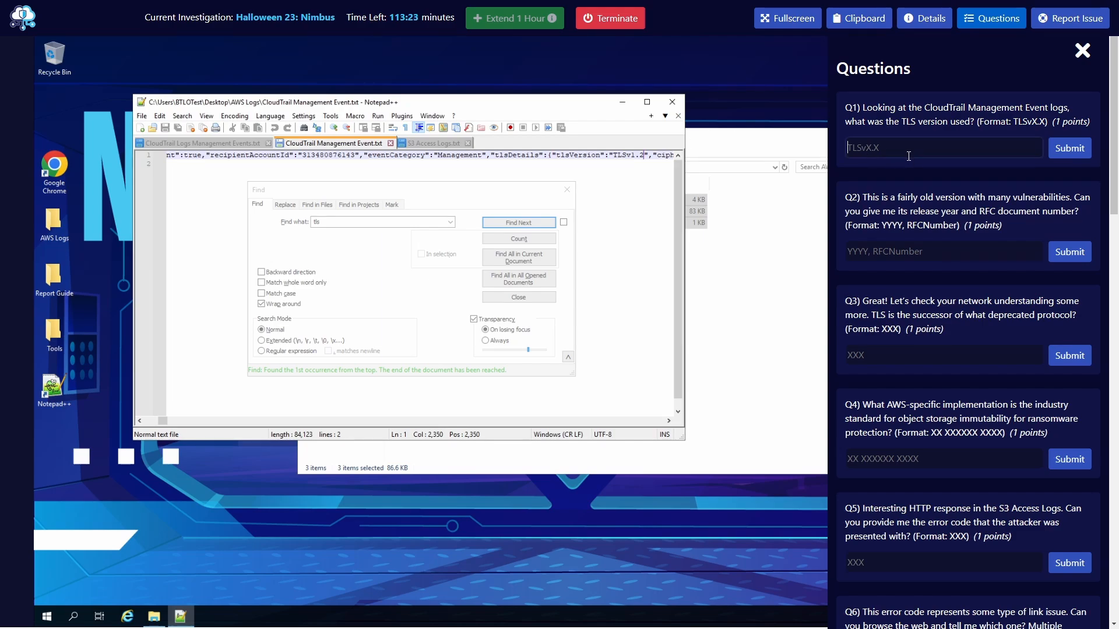
pyautogui.write('tlsv1.2')
pyautogui.press('Return')
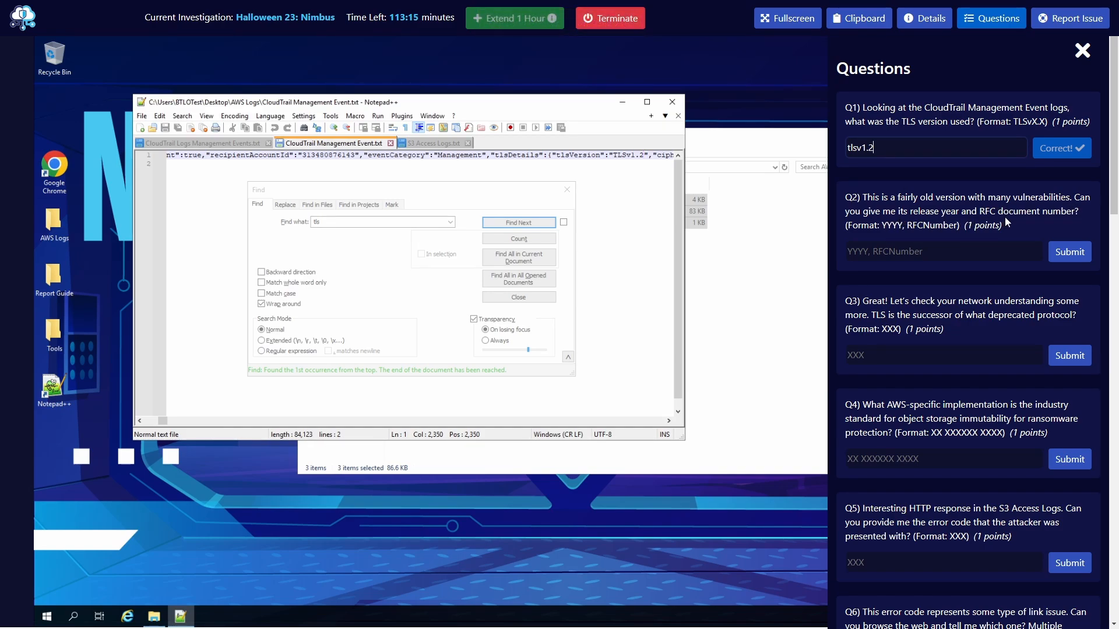
# Step: Search Google for 'tlsv1.2 rfc' in a new tab and open RFC 5246
pyautogui.click(802, 27)
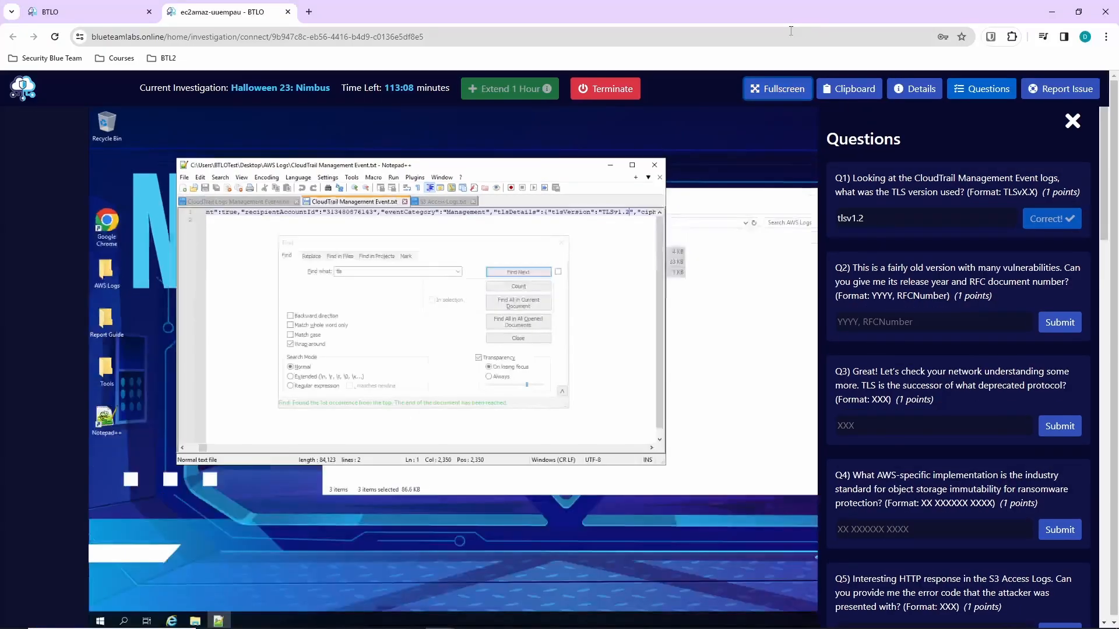
pyautogui.click(309, 12)
pyautogui.write('t')
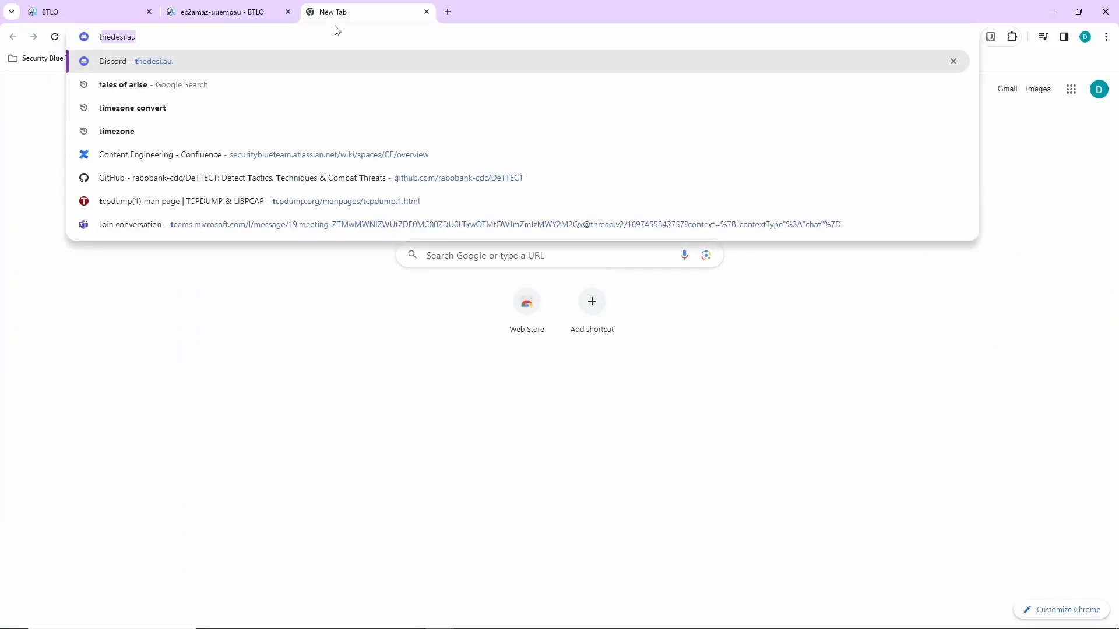
pyautogui.write('lsv1.2 ')
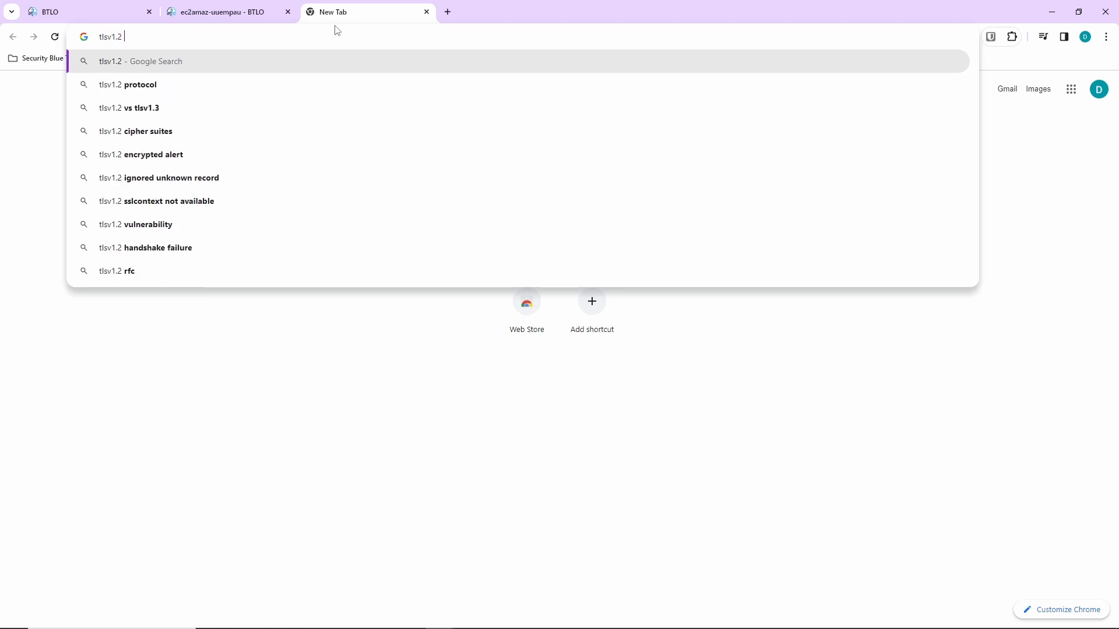
pyautogui.write('rfc')
pyautogui.press('Return')
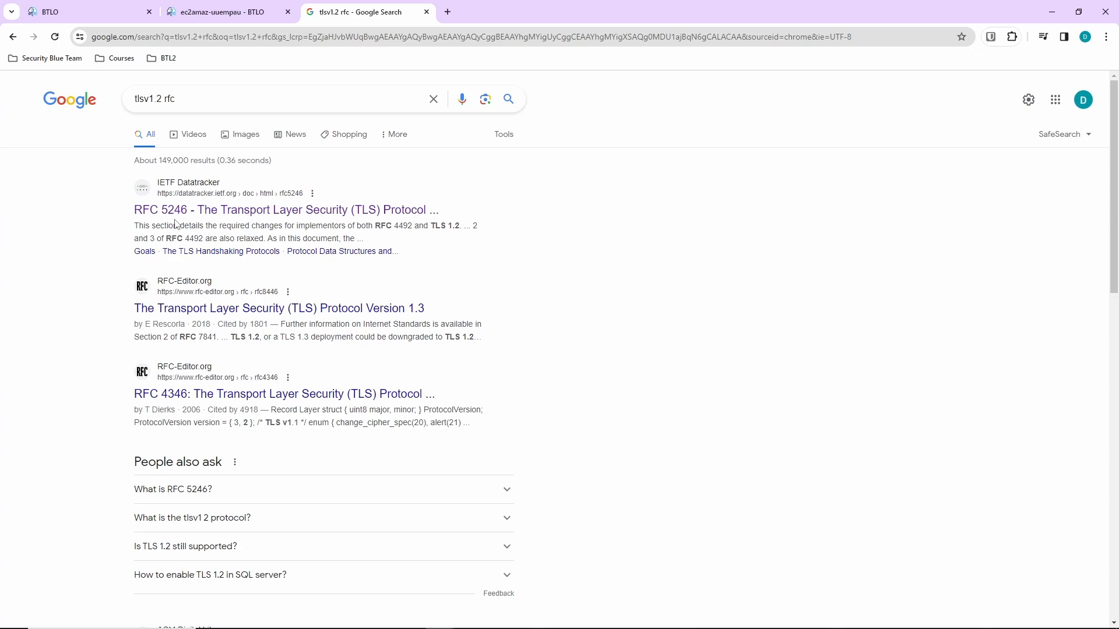
pyautogui.click(230, 215)
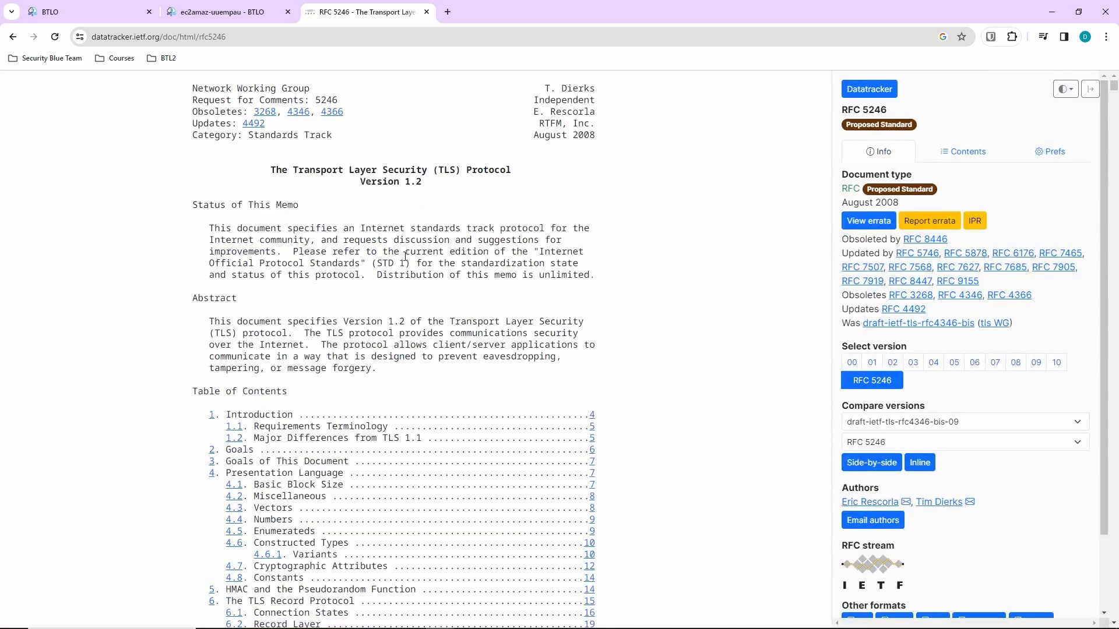
# Step: Submit '2008, 5246' as the Q2 answer, then return to the RFC 5246 page
pyautogui.click(225, 12)
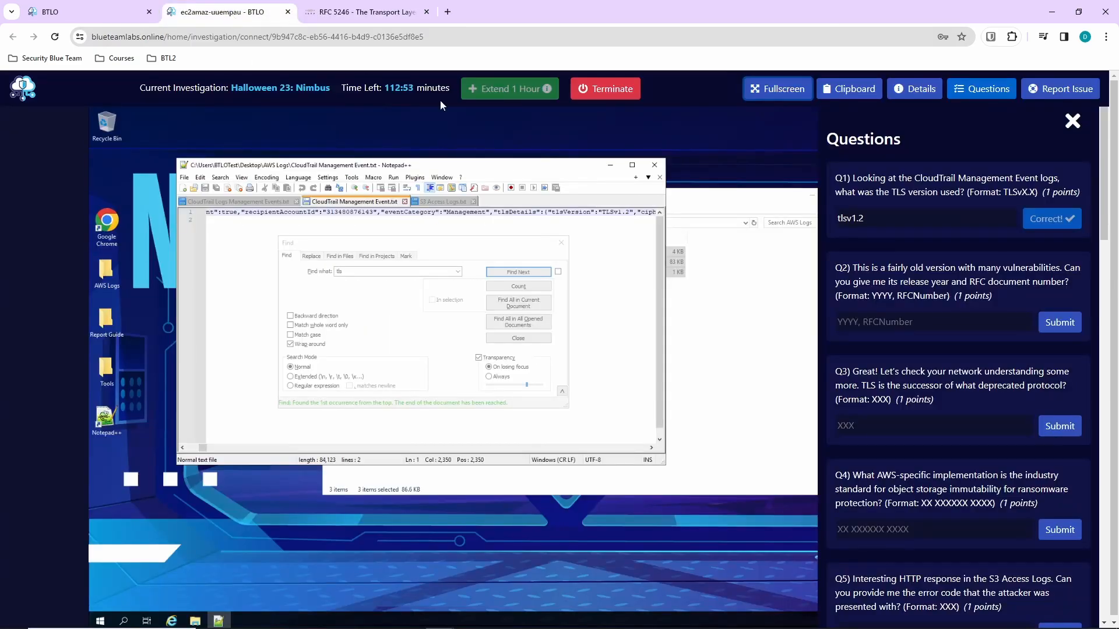
pyautogui.click(895, 325)
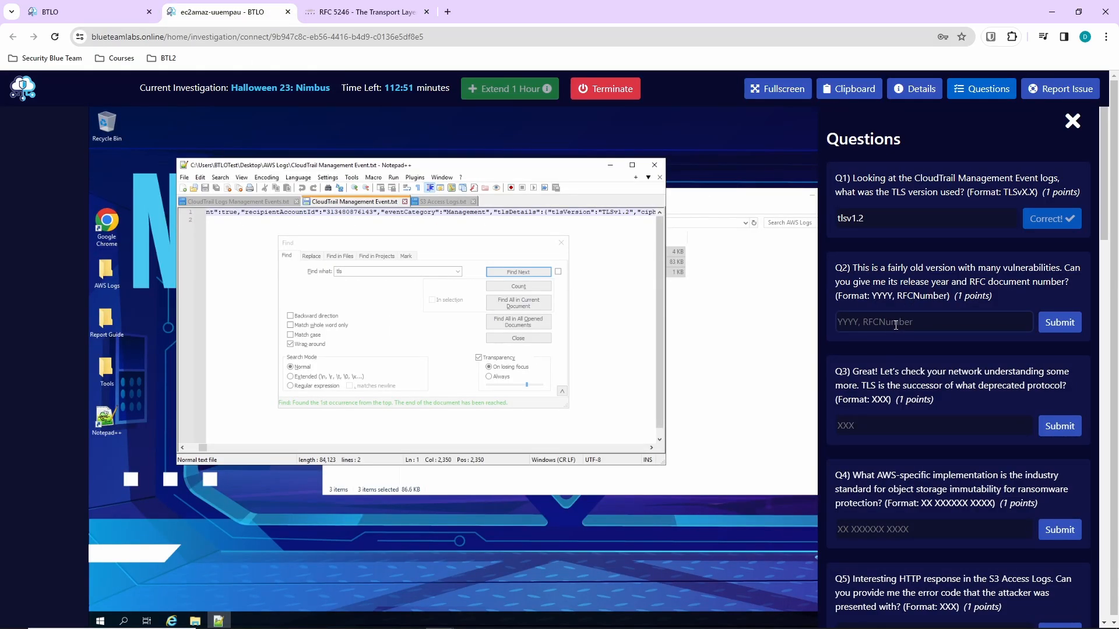
pyautogui.write('2008, 5246')
pyautogui.press('Return')
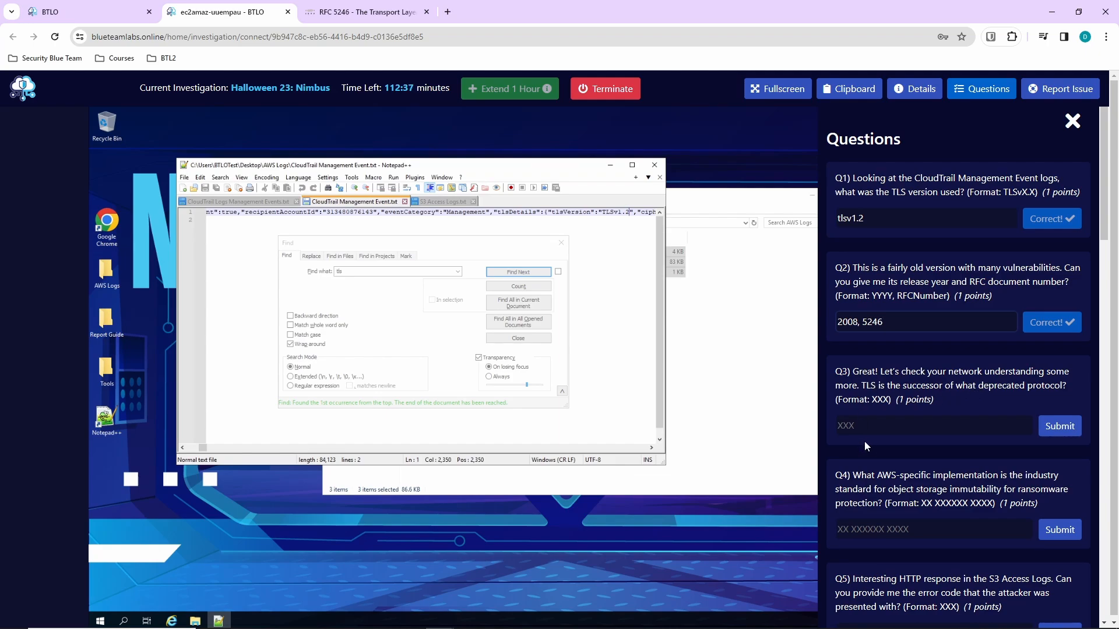
pyautogui.click(362, 11)
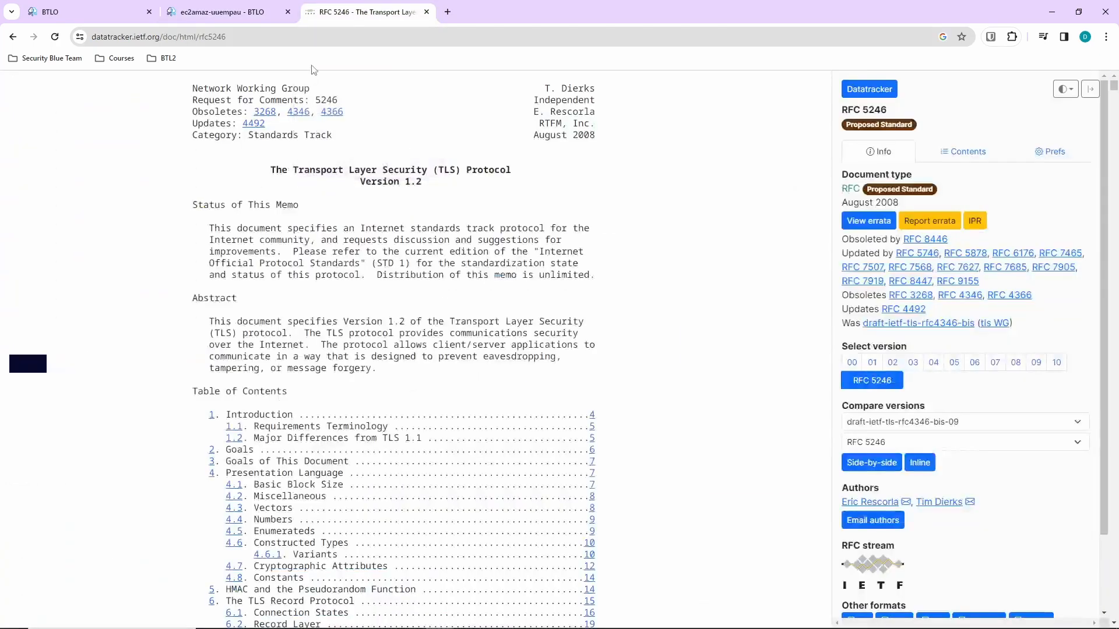
# Step: Search Google for 'what was before tls'
pyautogui.click(13, 37)
pyautogui.click(223, 94)
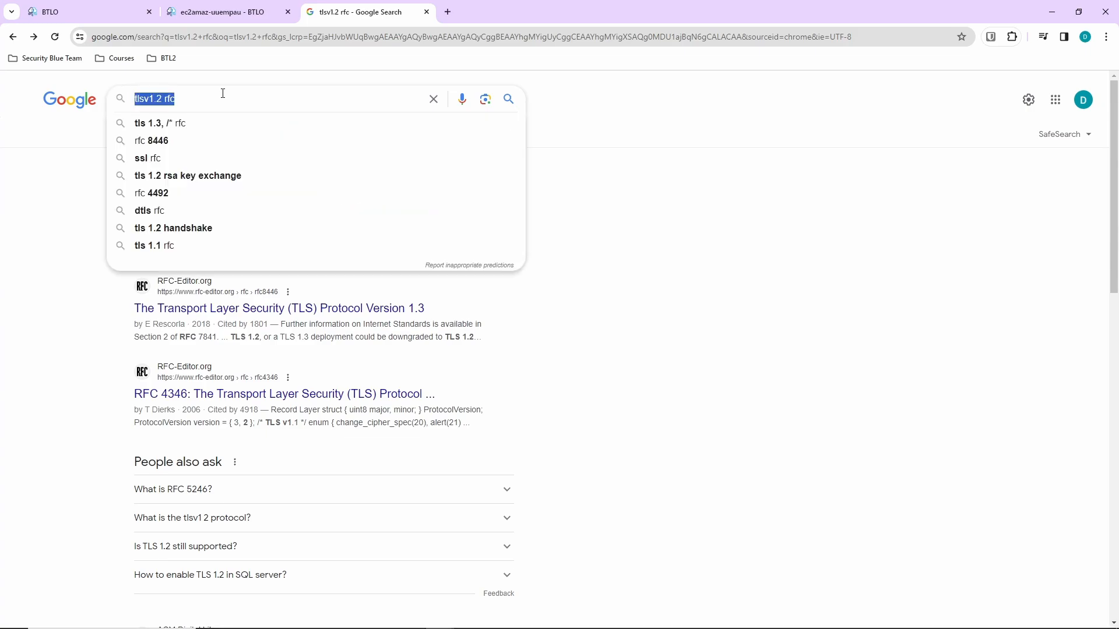
pyautogui.write('what was ')
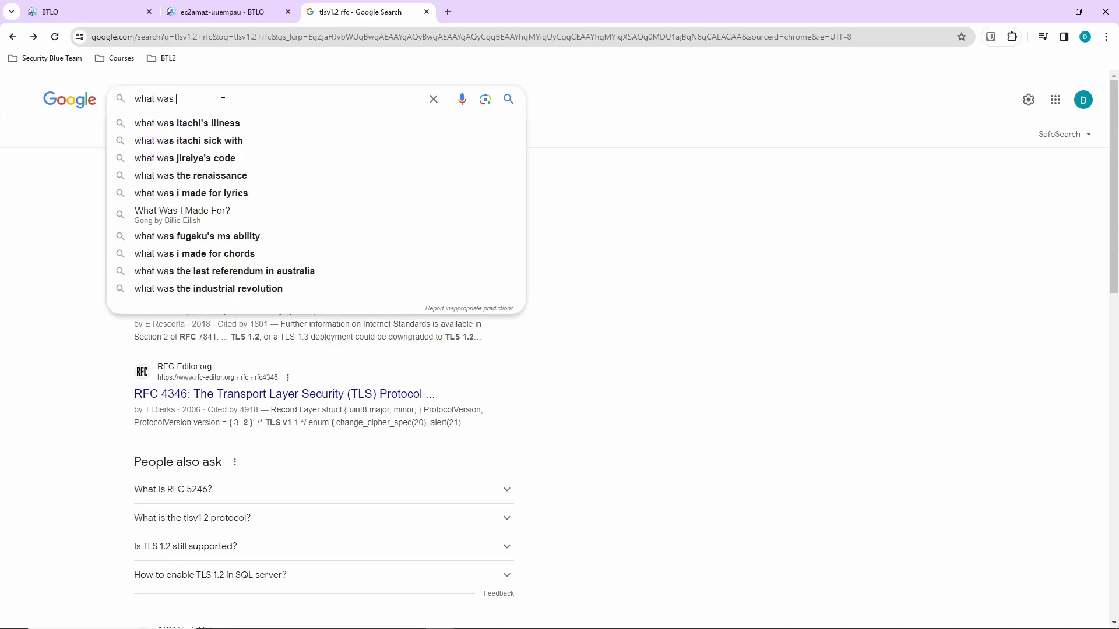
pyautogui.write('before tls')
pyautogui.press('Return')
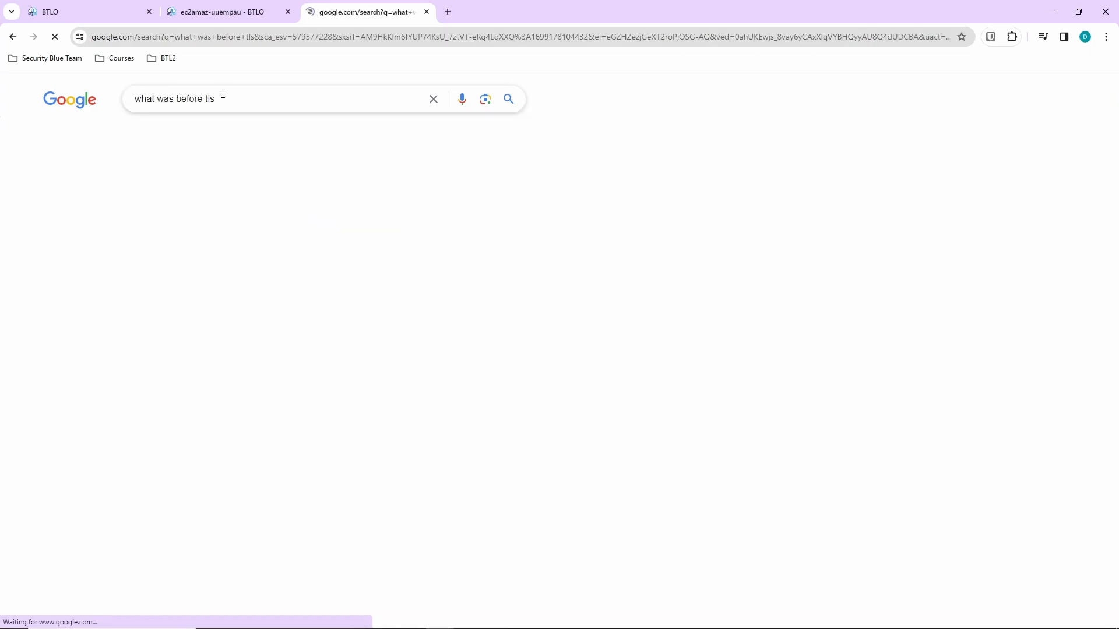
# Step: Submit ssl as the Q3 answer in the BTLO questions panel
pyautogui.click(221, 12)
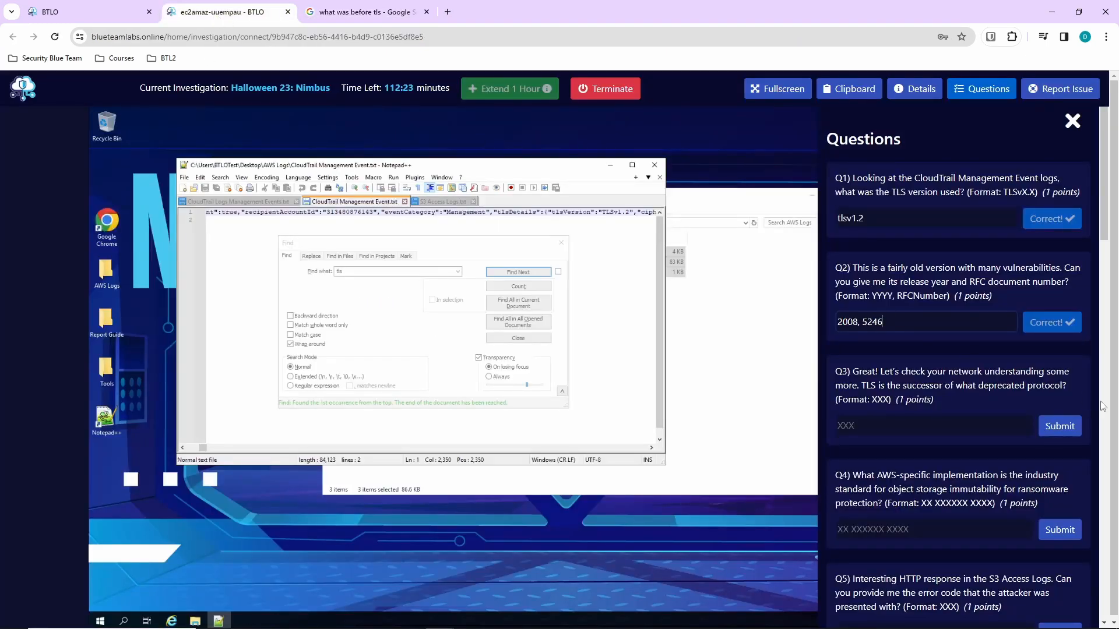
pyautogui.click(885, 428)
pyautogui.write('ssl')
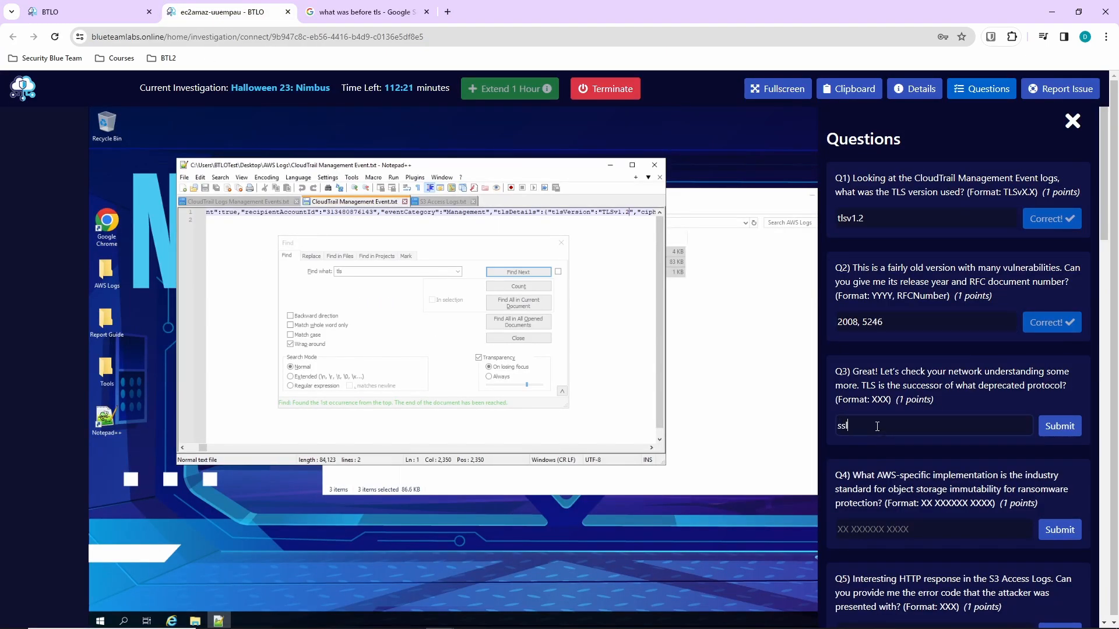
pyautogui.press('Return')
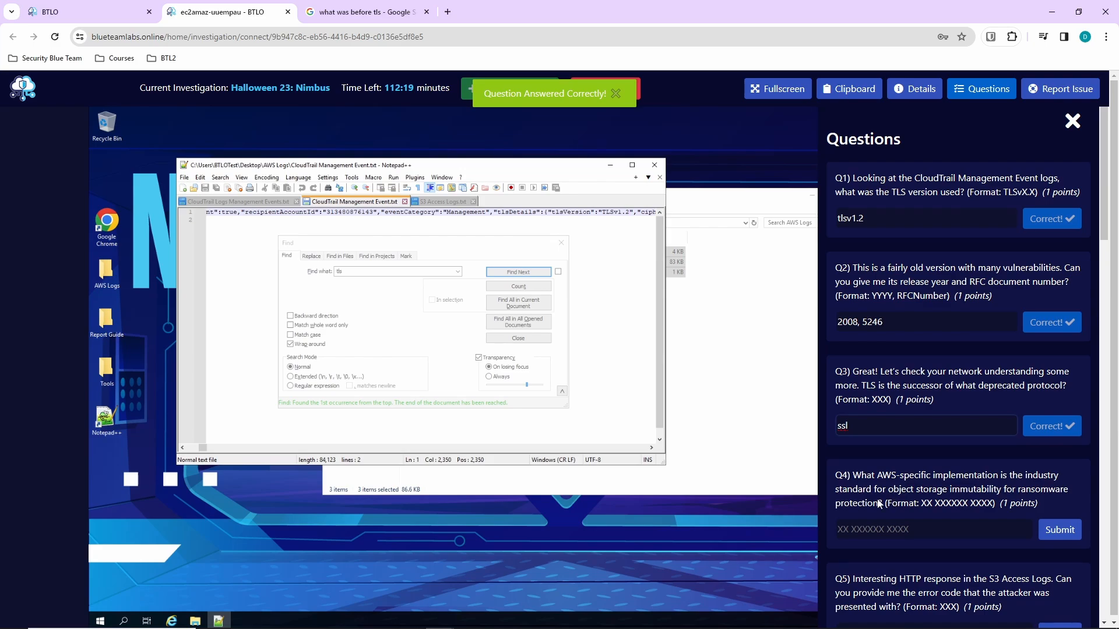
pyautogui.scroll(-4, 879, 504)
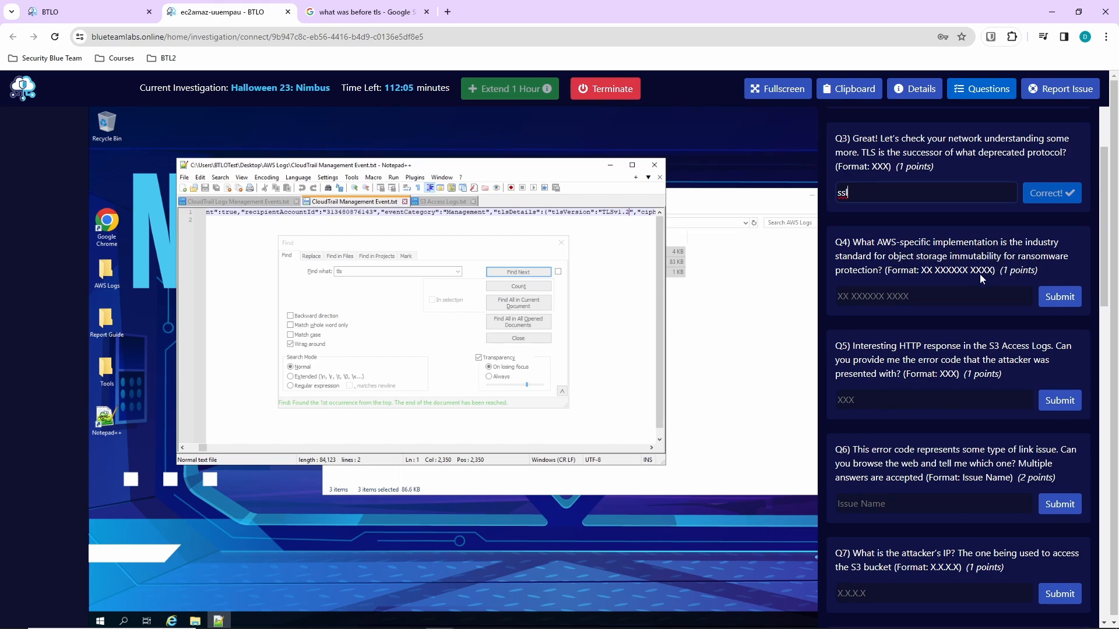
# Step: Copy the Q4 question text and search Google with it
pyautogui.moveTo(878, 271); pyautogui.dragTo(878, 243)
pyautogui.hotkey('ctrl', 'c')
pyautogui.click(871, 268)
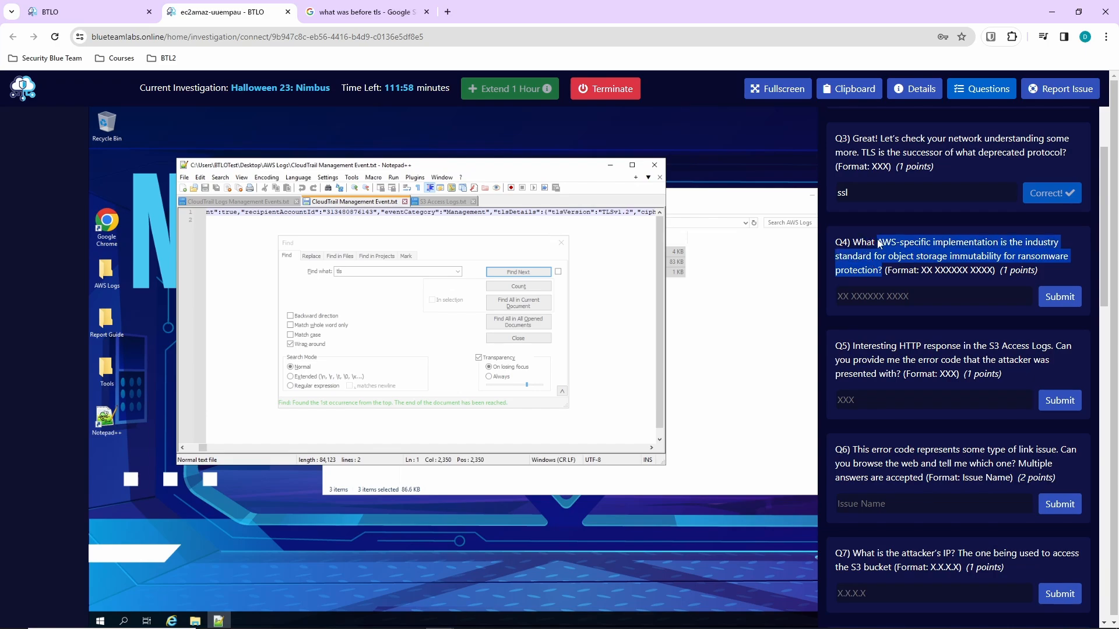
pyautogui.click(362, 12)
pyautogui.tripleClick(302, 100)
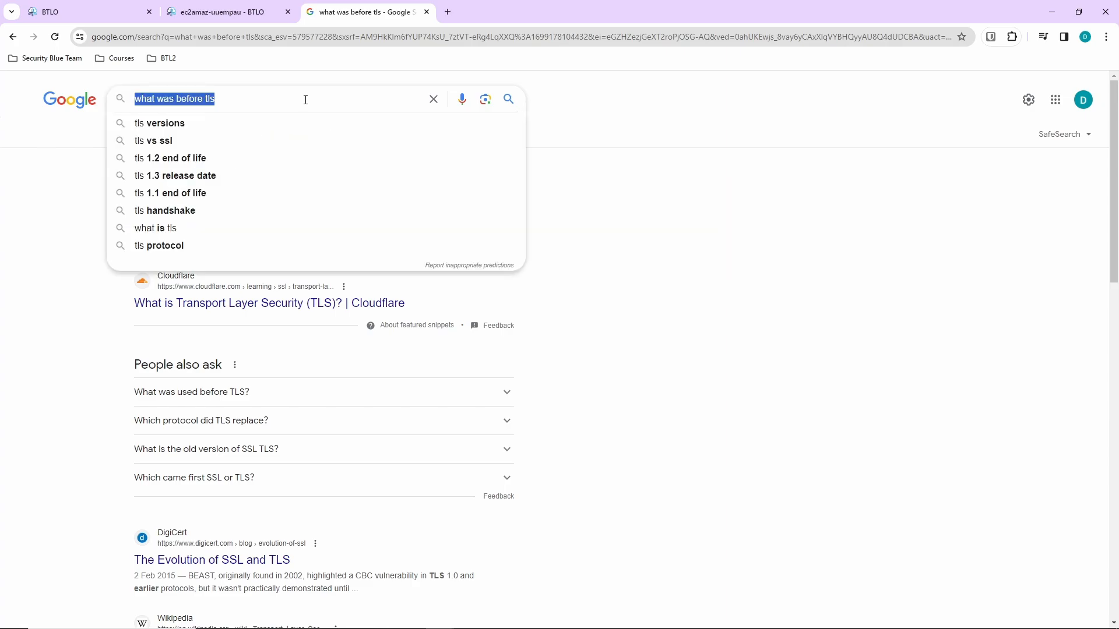
pyautogui.hotkey('ctrl', 'v')
pyautogui.press('Return')
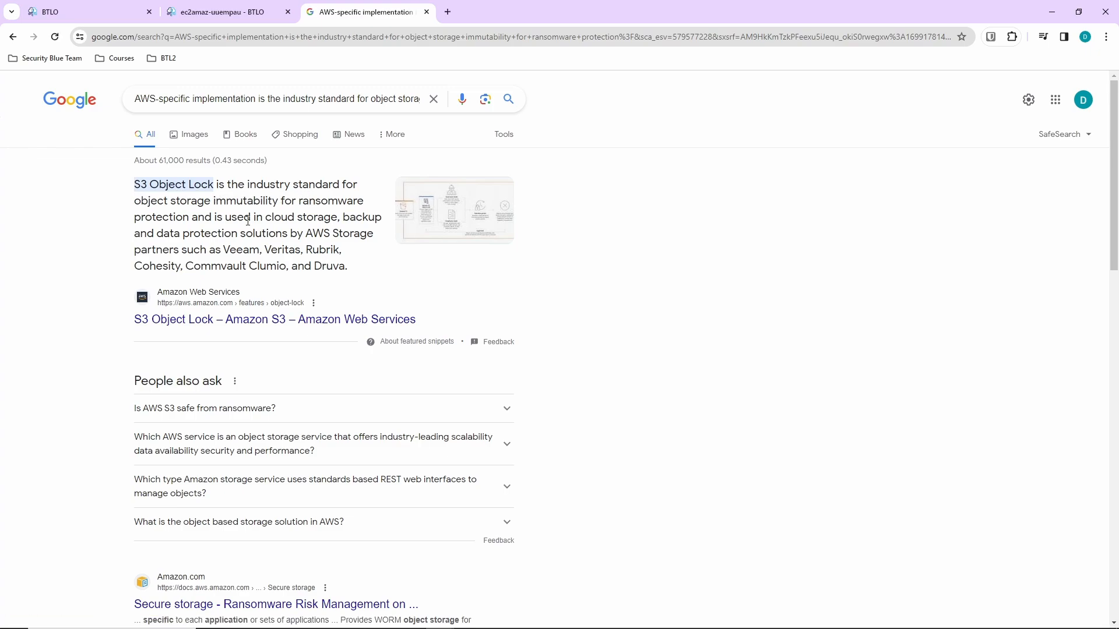
# Step: Submit 'S3 object lock' as the Q4 answer
pyautogui.click(228, 11)
pyautogui.click(903, 298)
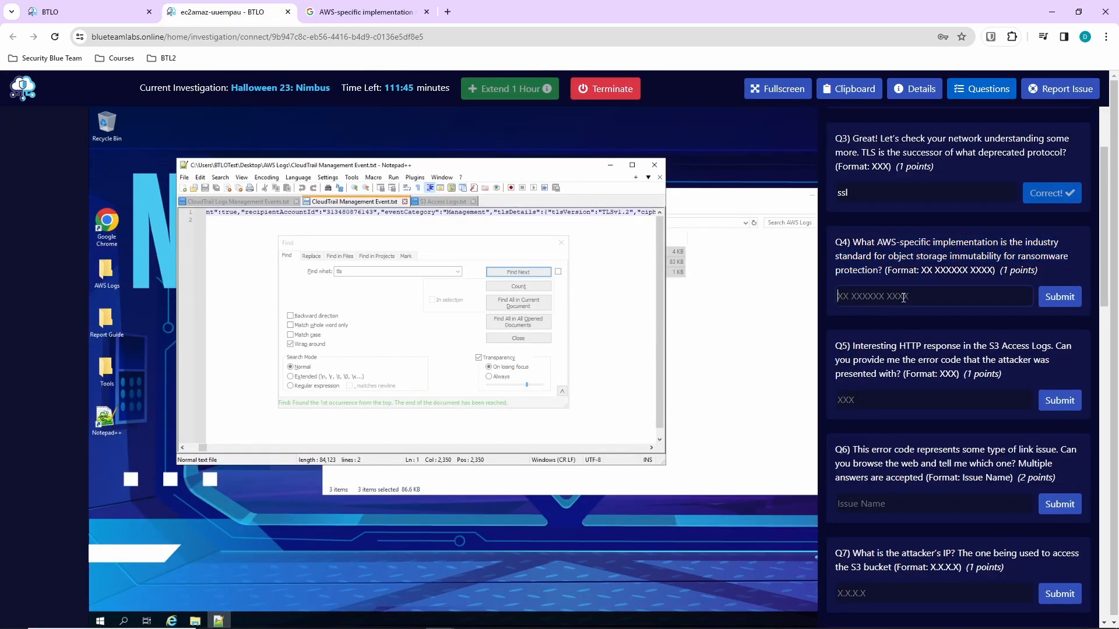
pyautogui.write('S3 object lock')
pyautogui.press('Return')
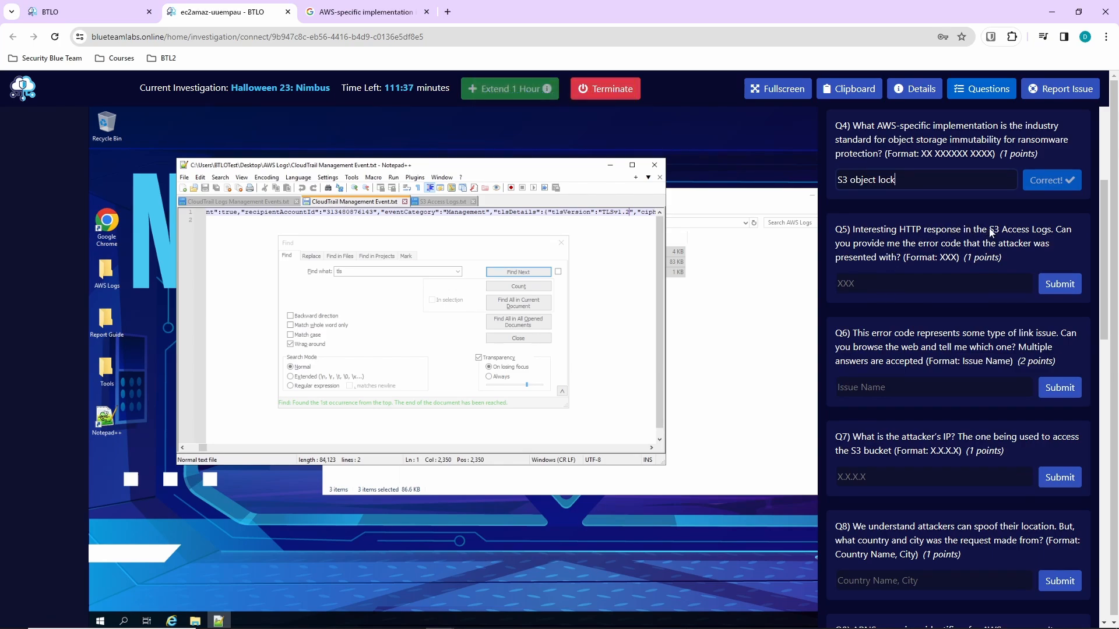
# Step: Close the find panel and open the S3 Access Logs file with word wrap on
pyautogui.click(705, 330)
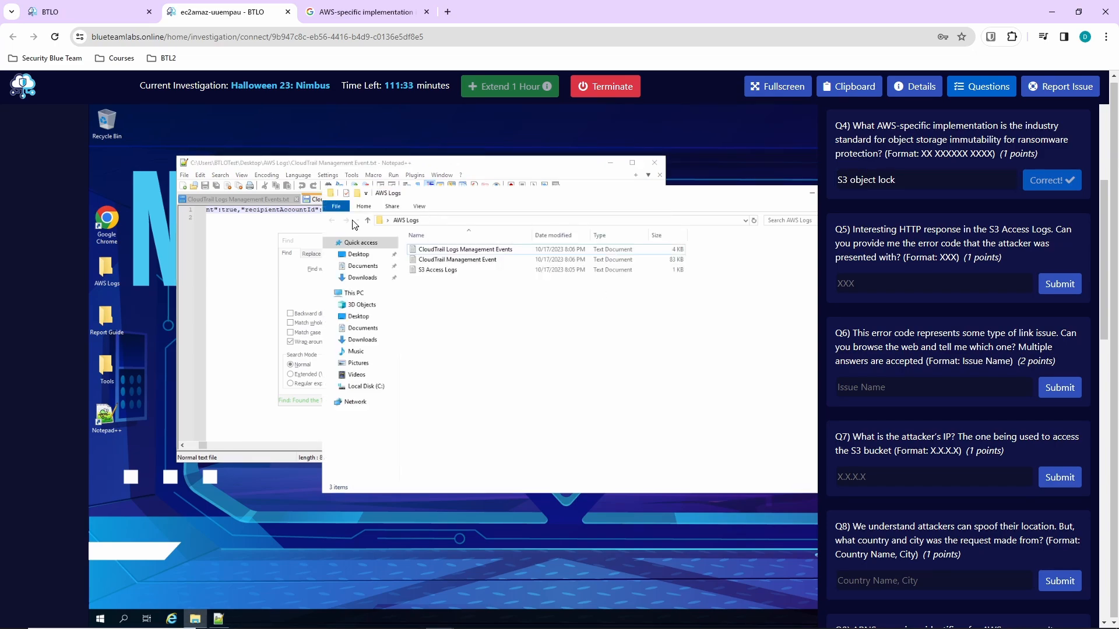
pyautogui.click(217, 265)
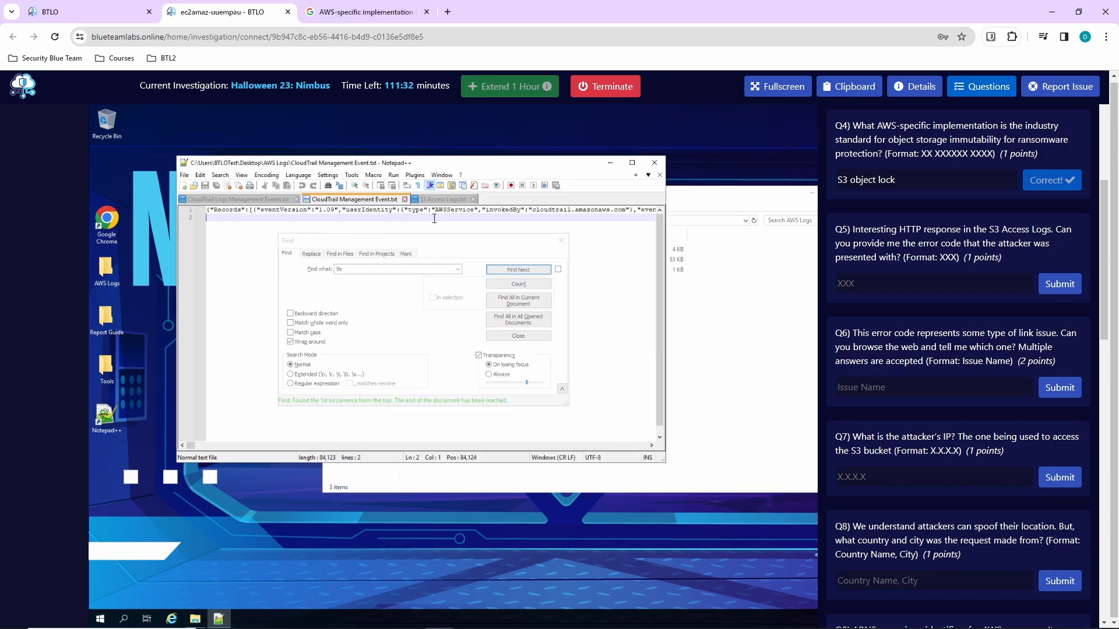
pyautogui.click(562, 240)
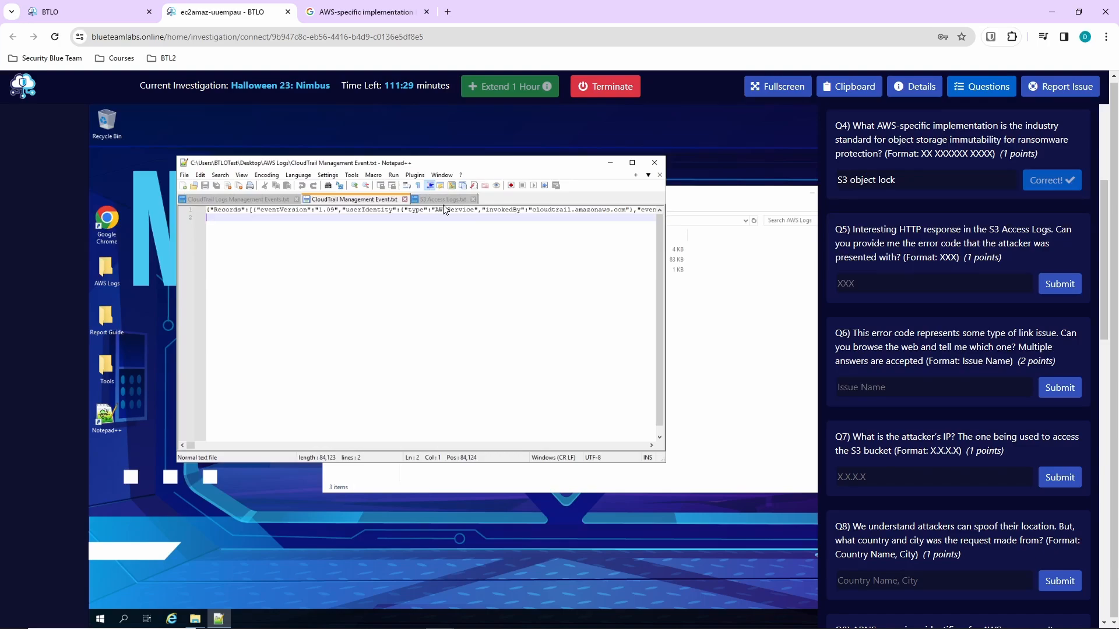
pyautogui.click(445, 201)
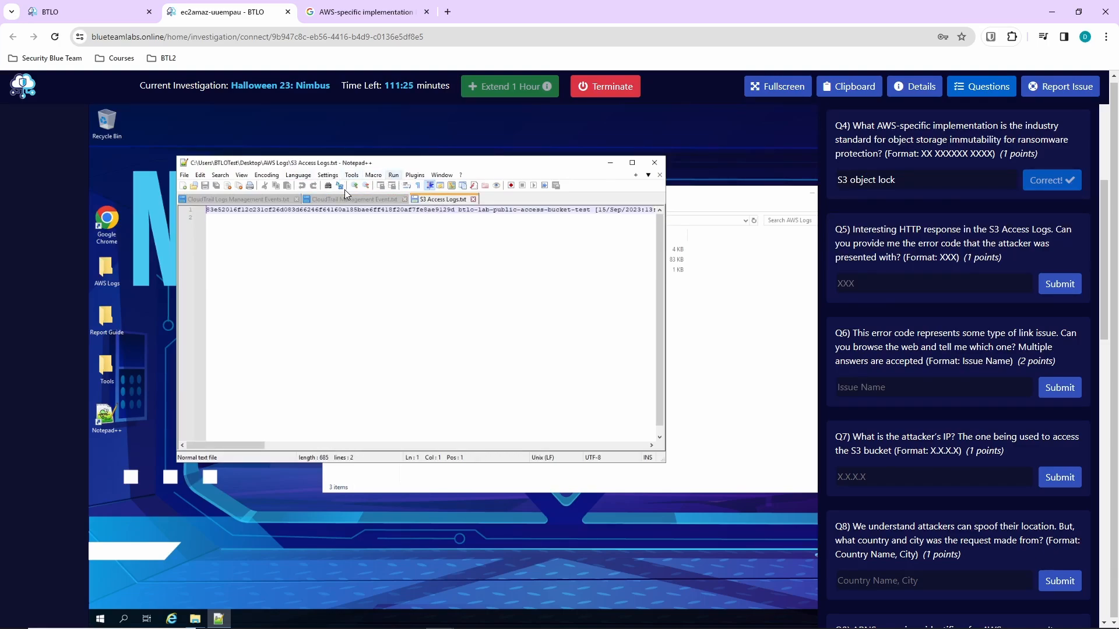
pyautogui.click(407, 187)
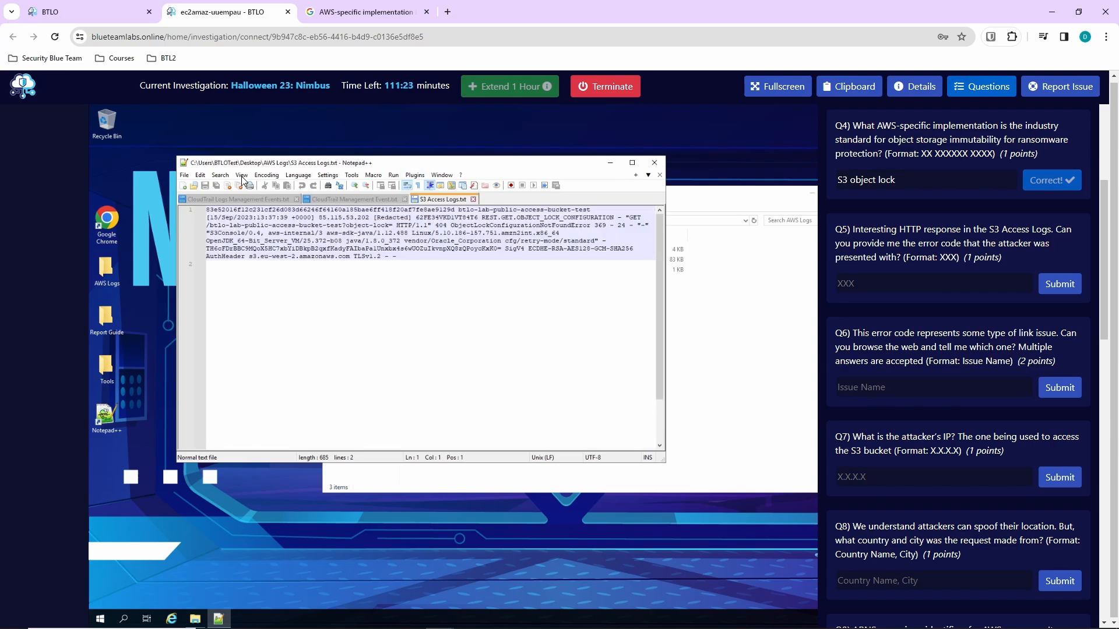
pyautogui.click(242, 175)
# Step: Go fullscreen and zoom in on the S3 access log text
pyautogui.click(778, 86)
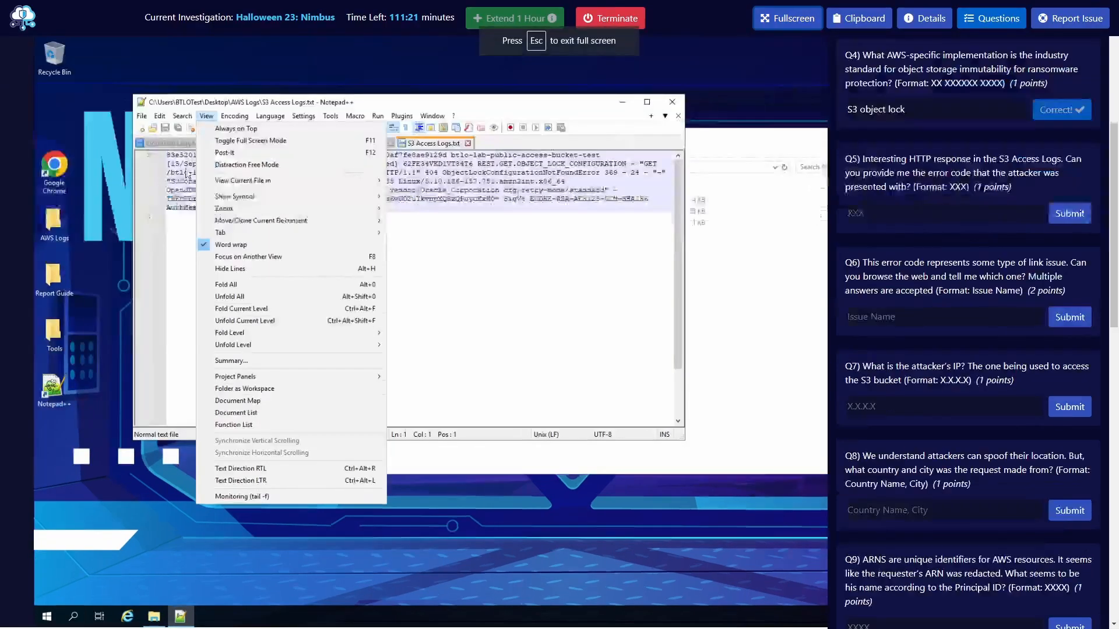
pyautogui.click(236, 142)
pyautogui.click(213, 117)
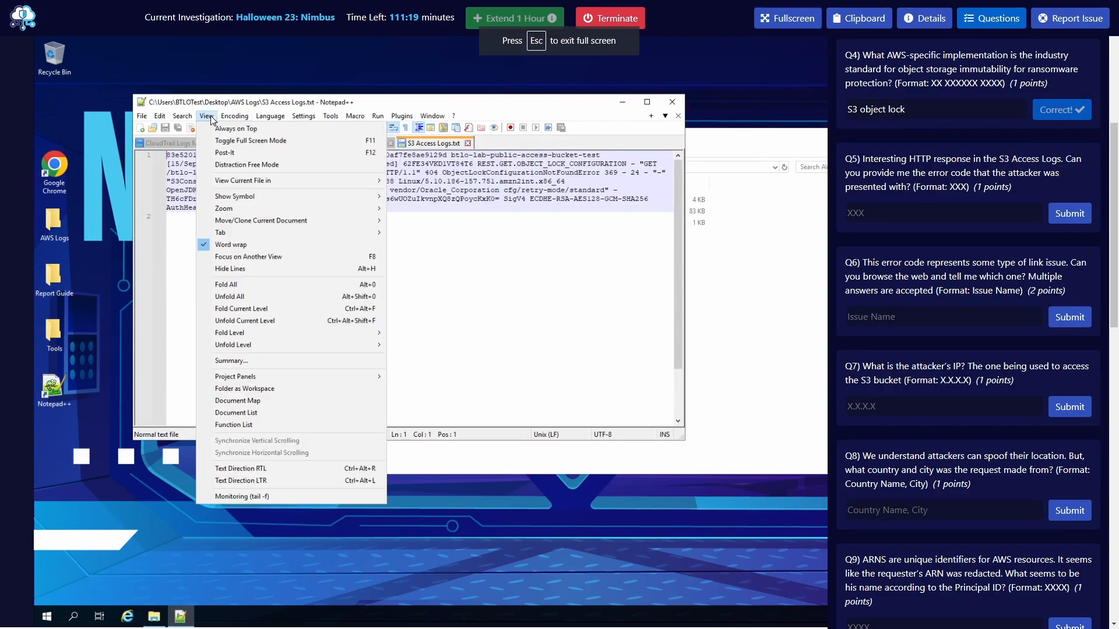
pyautogui.click(216, 118)
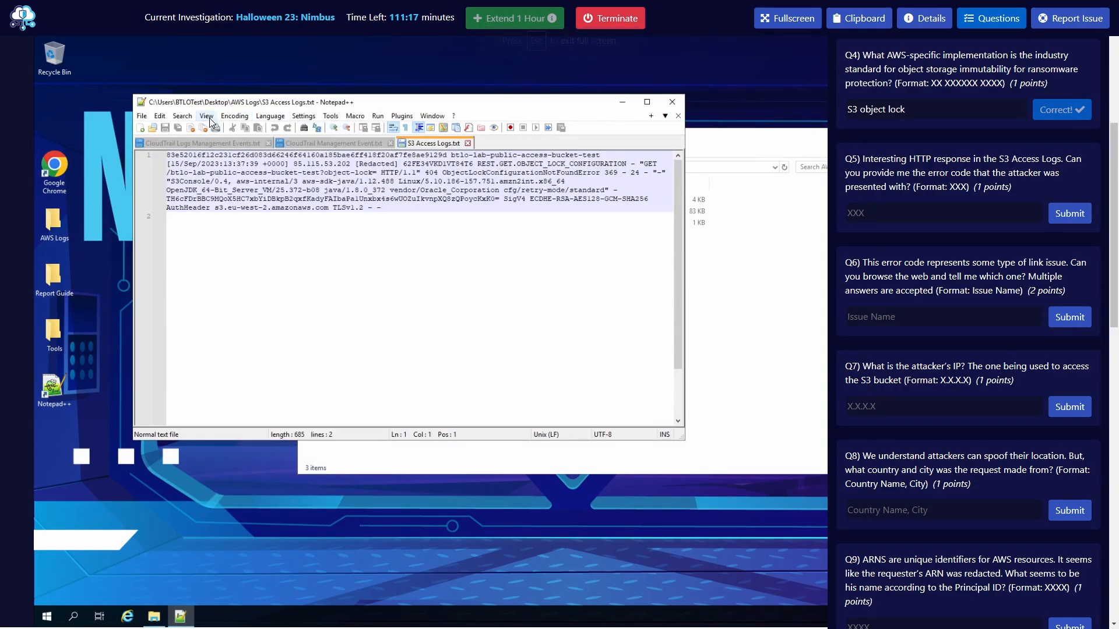
pyautogui.click(210, 119)
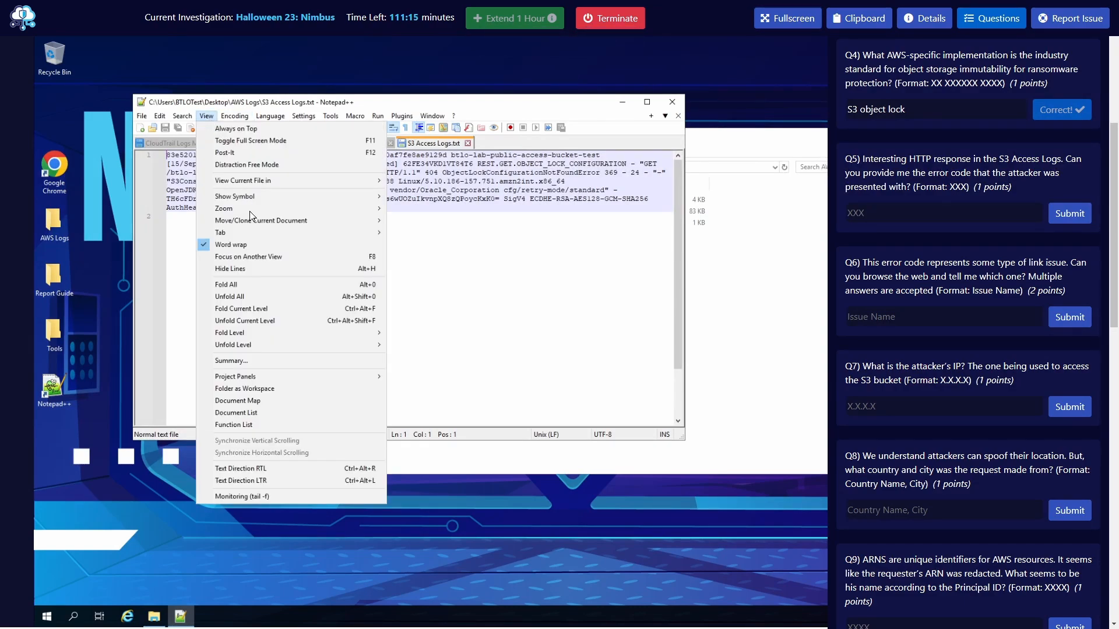
pyautogui.moveTo(367, 216)
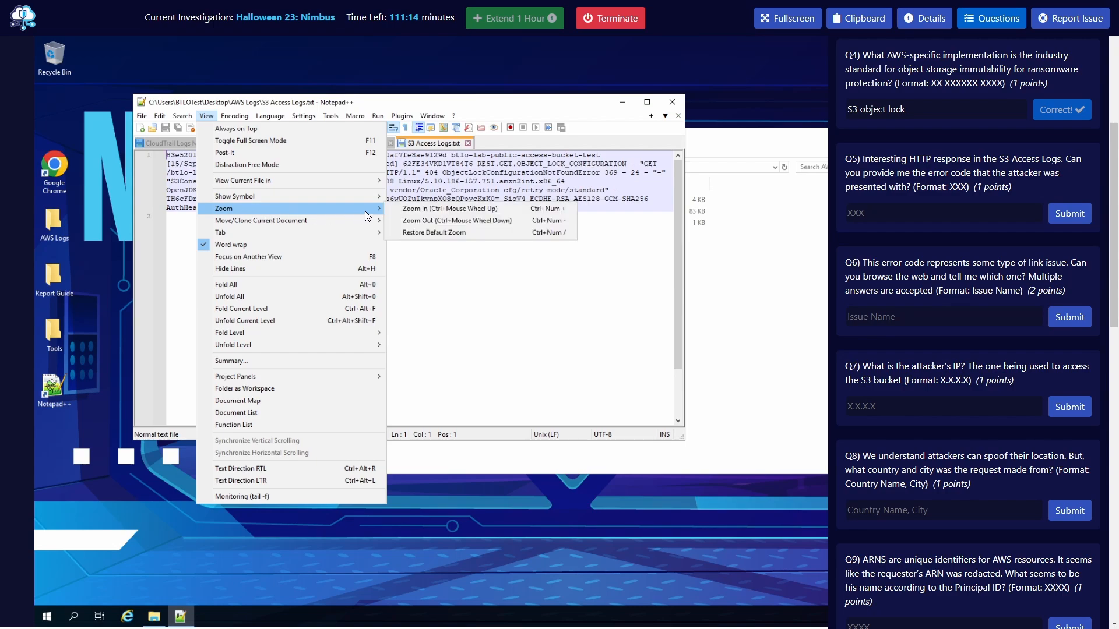
pyautogui.click(436, 211)
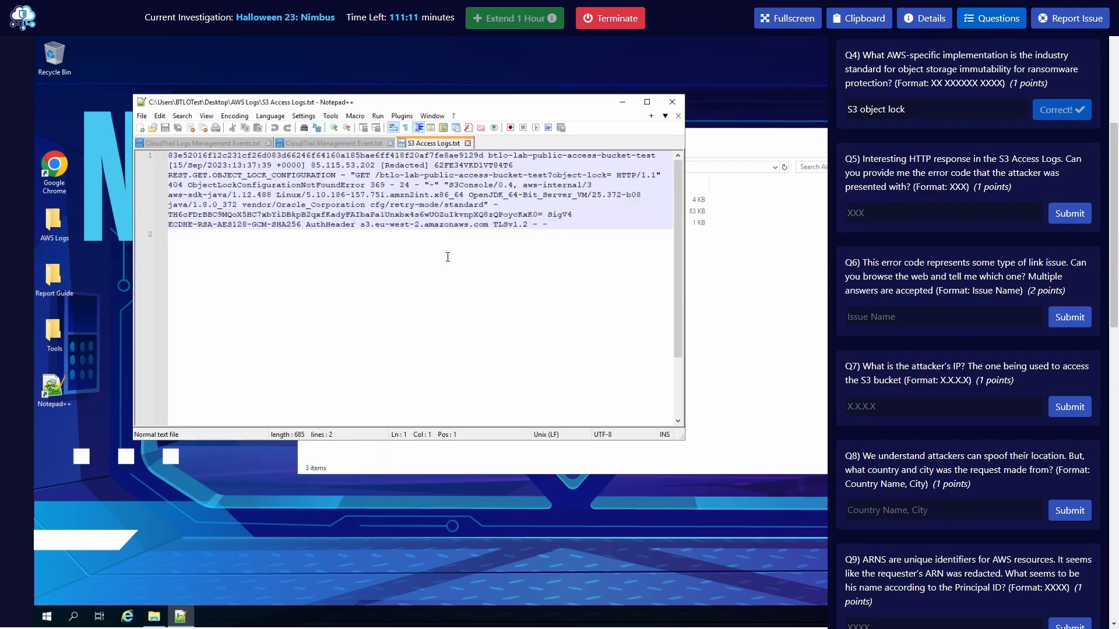
pyautogui.scroll(1, 457, 302)
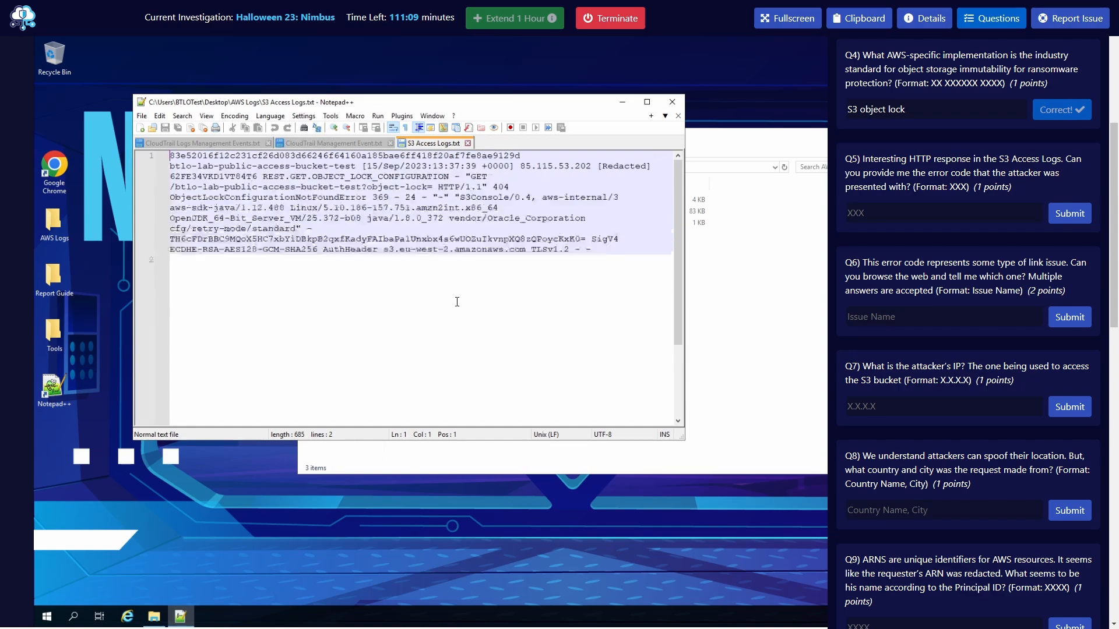
pyautogui.scroll(1, 457, 302)
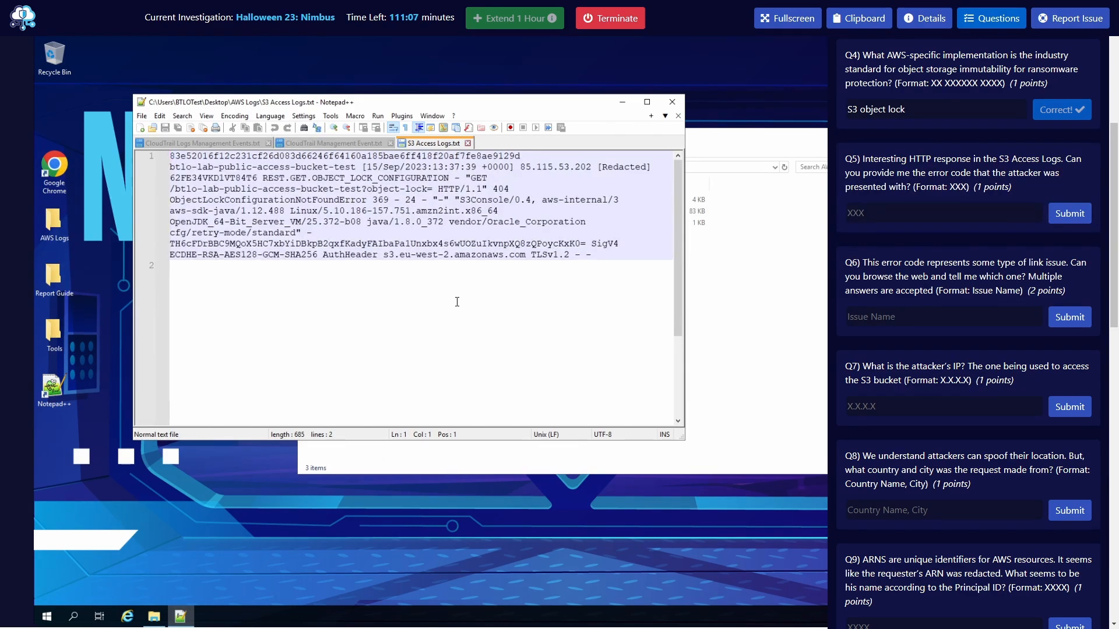
pyautogui.scroll(1, 457, 301)
# Step: Take the 404 status code from the log and submit it as Q5
pyautogui.doubleClick(538, 193)
pyautogui.hotkey('ctrl', 'c')
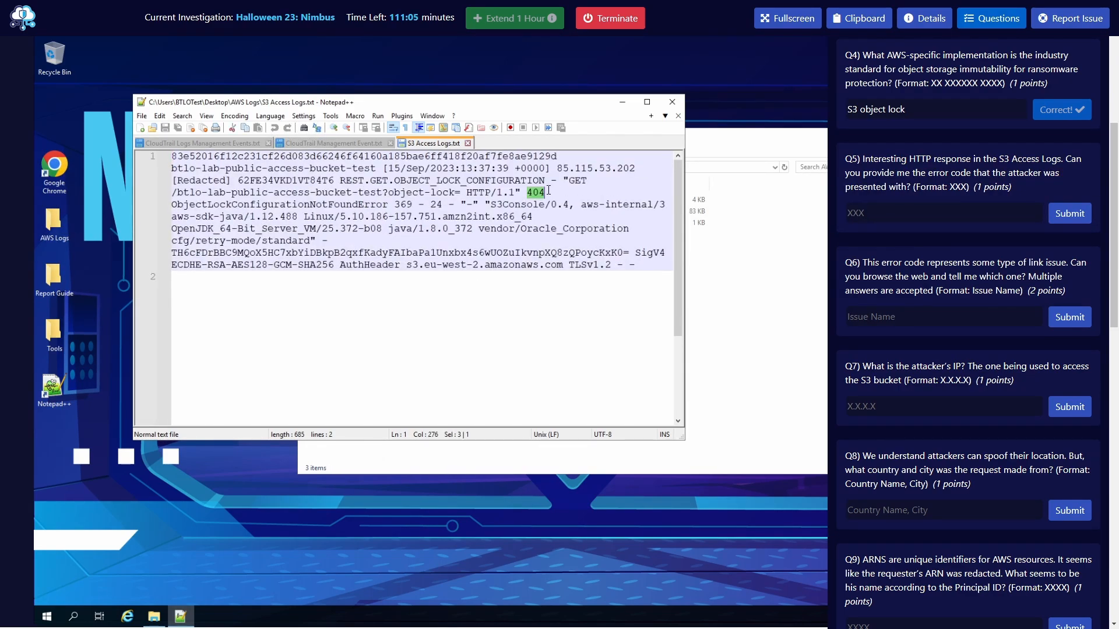
pyautogui.click(899, 218)
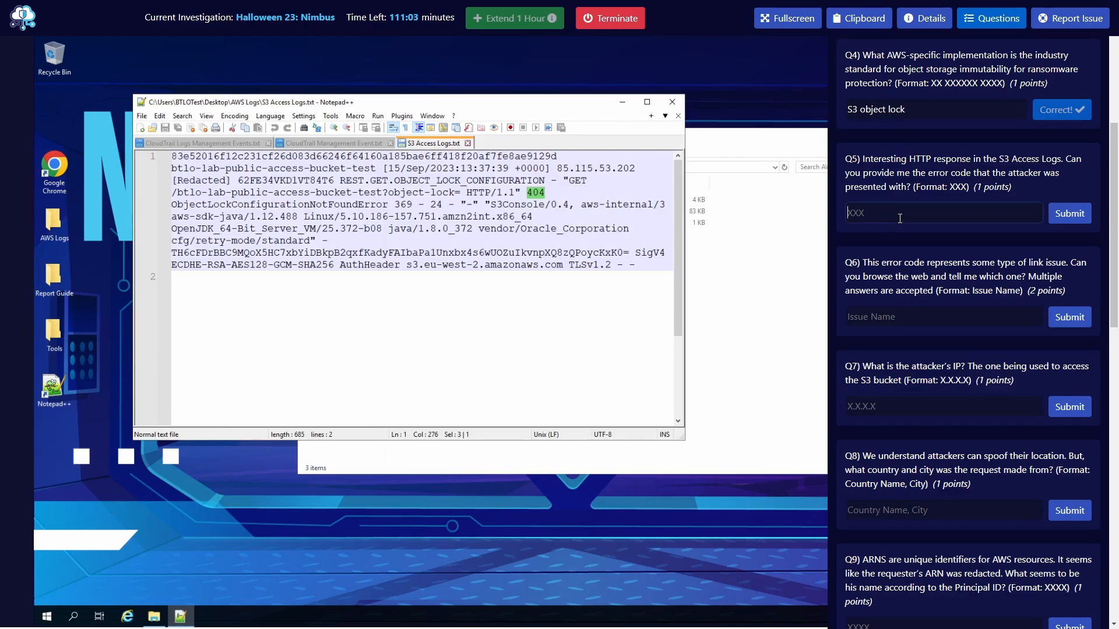
pyautogui.hotkey('ctrl', 'v')
pyautogui.press('Return')
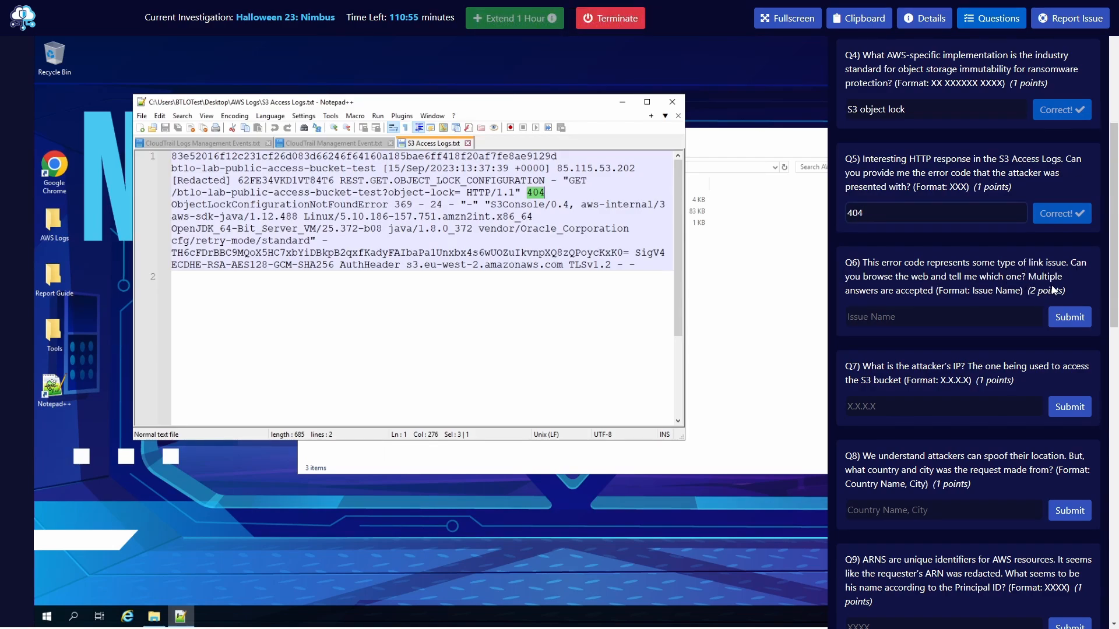
# Step: Search Google for 'http error 404'
pyautogui.click(756, 26)
pyautogui.click(366, 18)
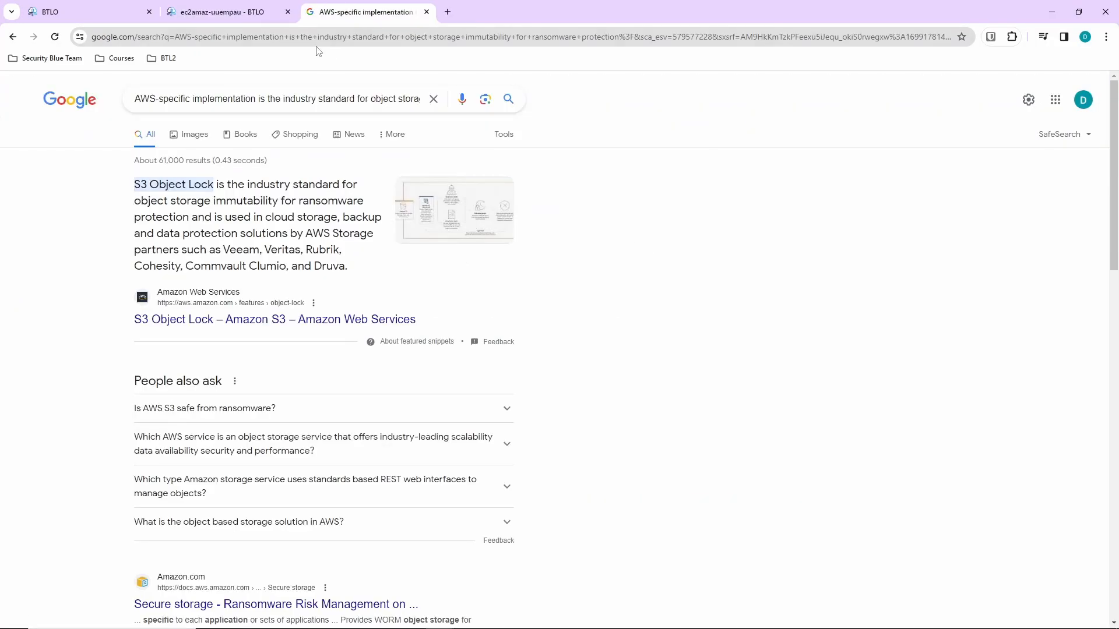
pyautogui.tripleClick(309, 97)
pyautogui.write('ht')
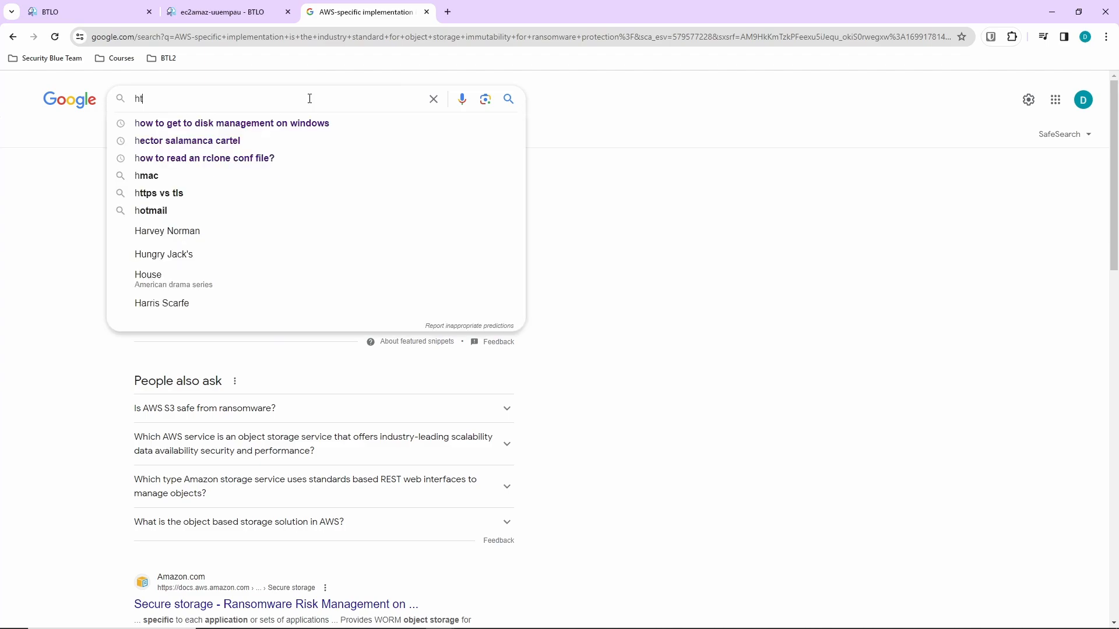
pyautogui.write('tp error ')
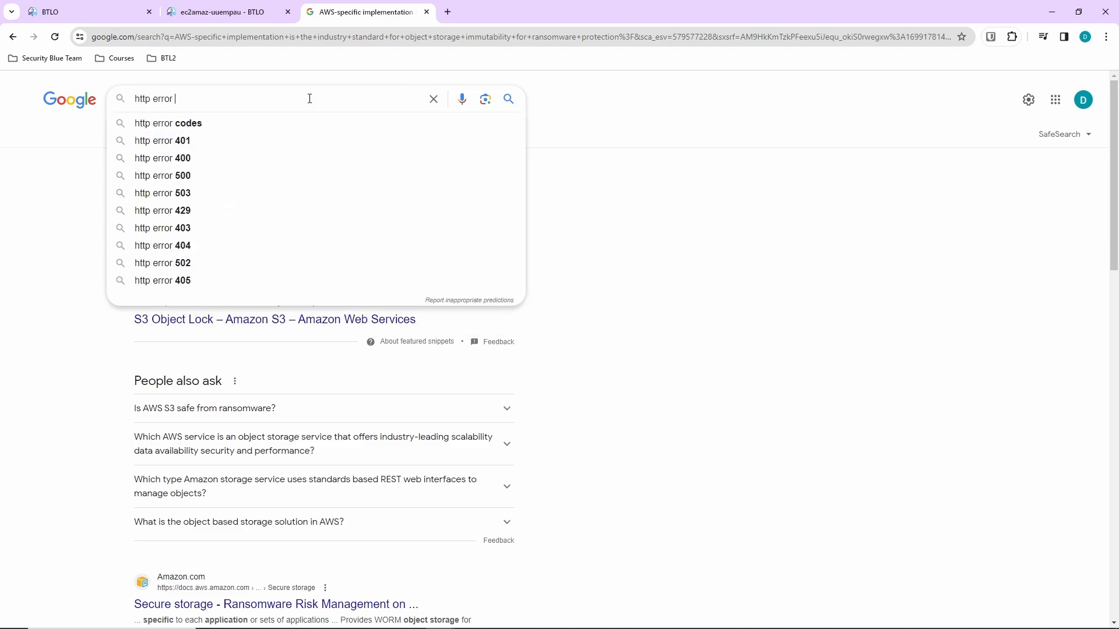
pyautogui.write('404')
pyautogui.press('Return')
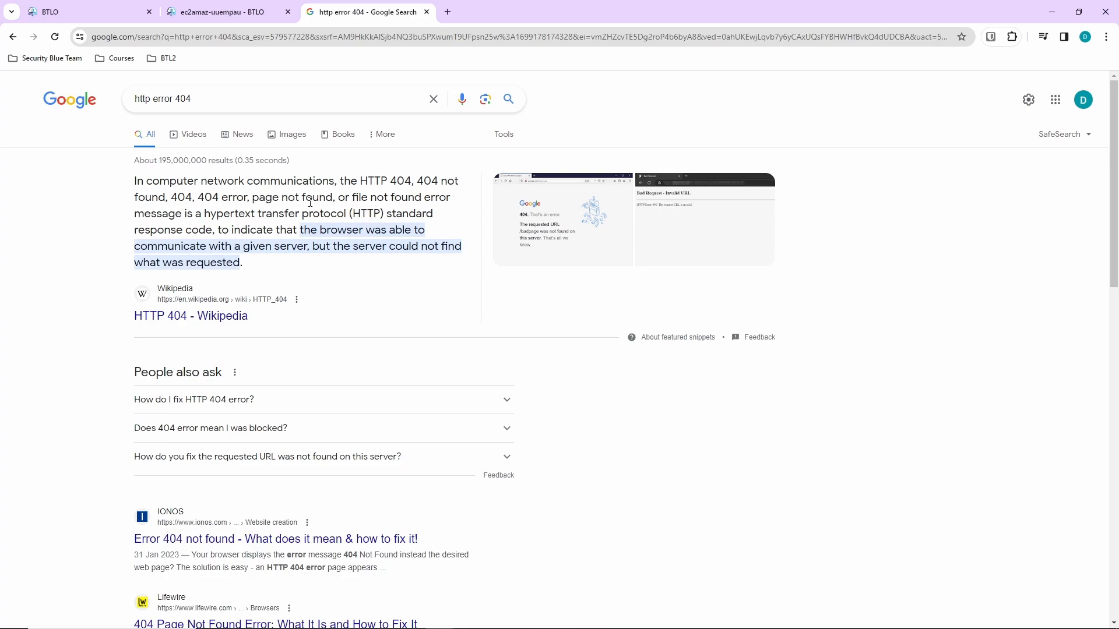
# Step: Submit 'not found' as the Q6 answer and restore fullscreen
pyautogui.click(187, 11)
pyautogui.click(894, 388)
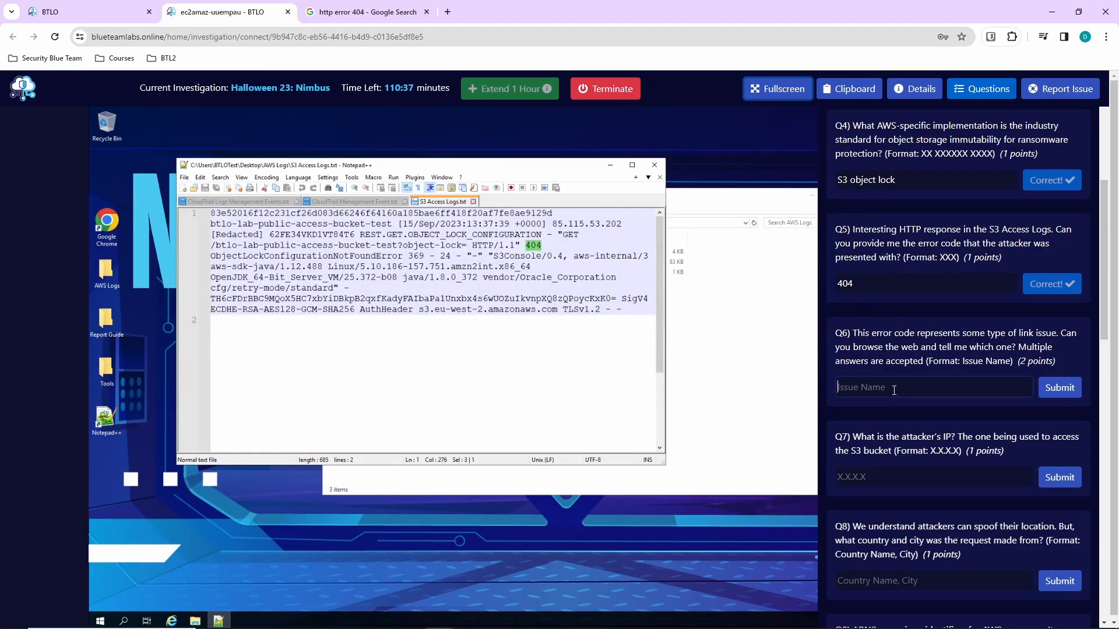
pyautogui.write('not found')
pyautogui.press('Return')
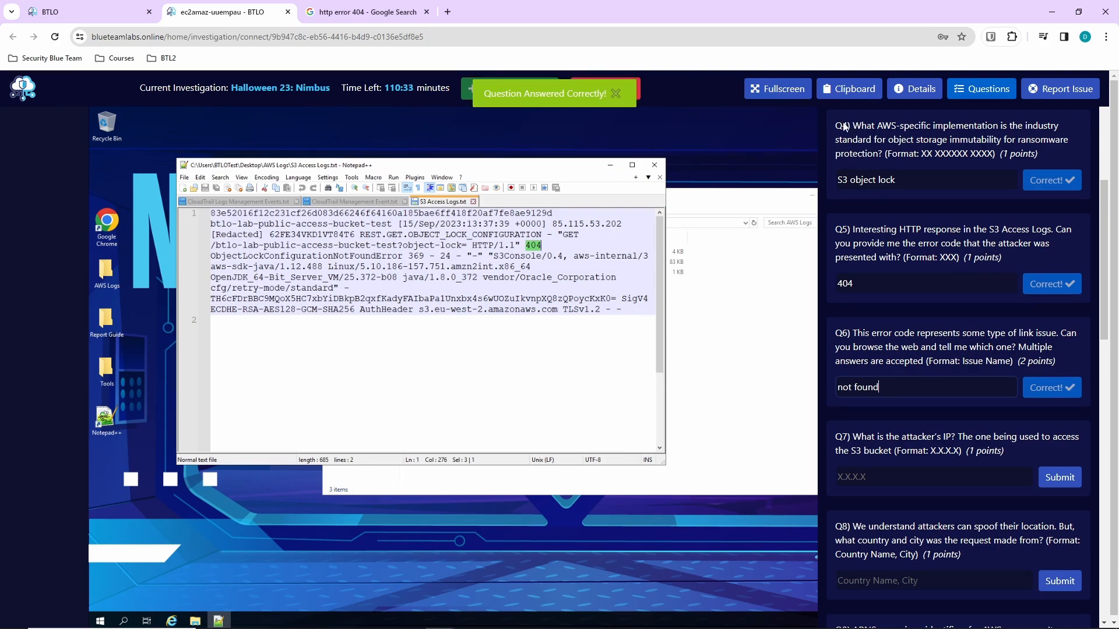
pyautogui.click(757, 92)
pyautogui.scroll(-3, 927, 348)
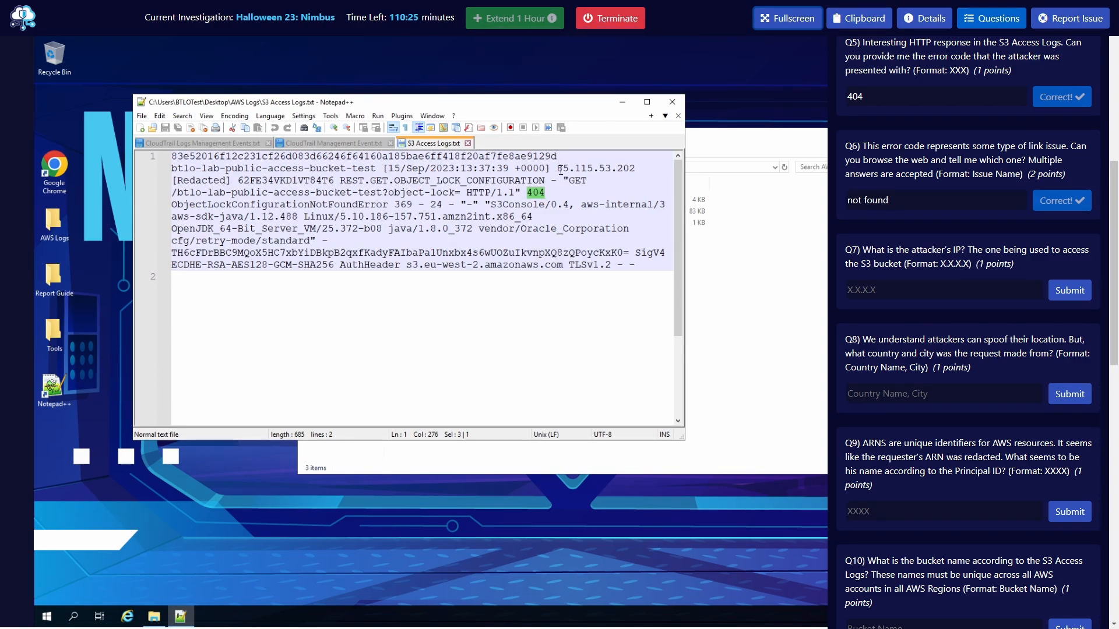
# Step: Copy IP 85.115.53.202 from the S3 access log and submit it as Q7
pyautogui.moveTo(557, 169); pyautogui.dragTo(639, 169)
pyautogui.rightClick(630, 169)
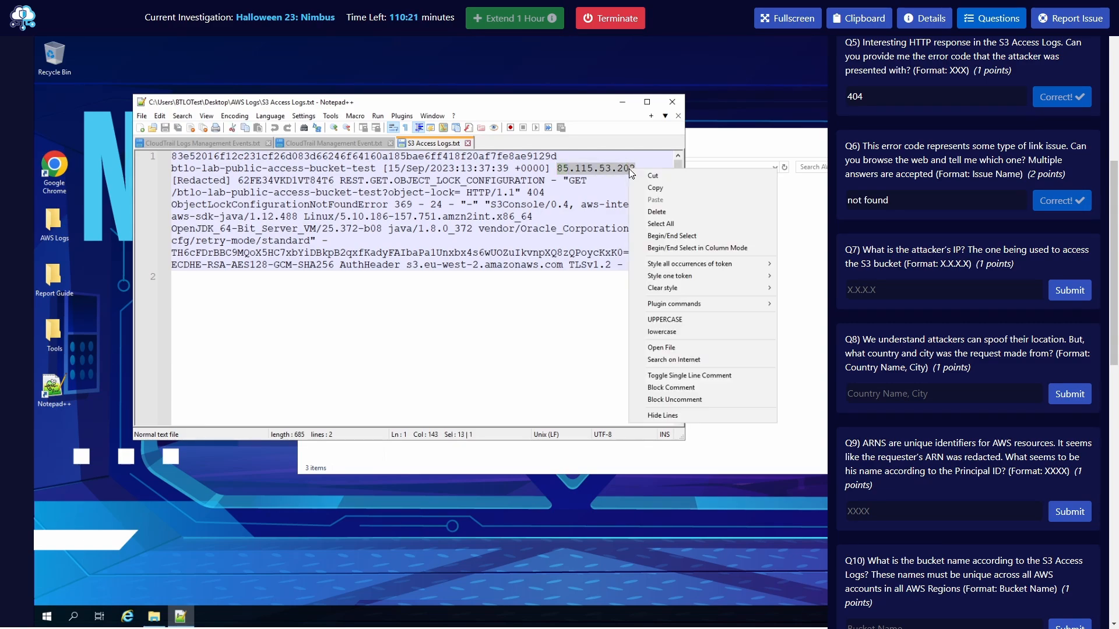
pyautogui.click(691, 198)
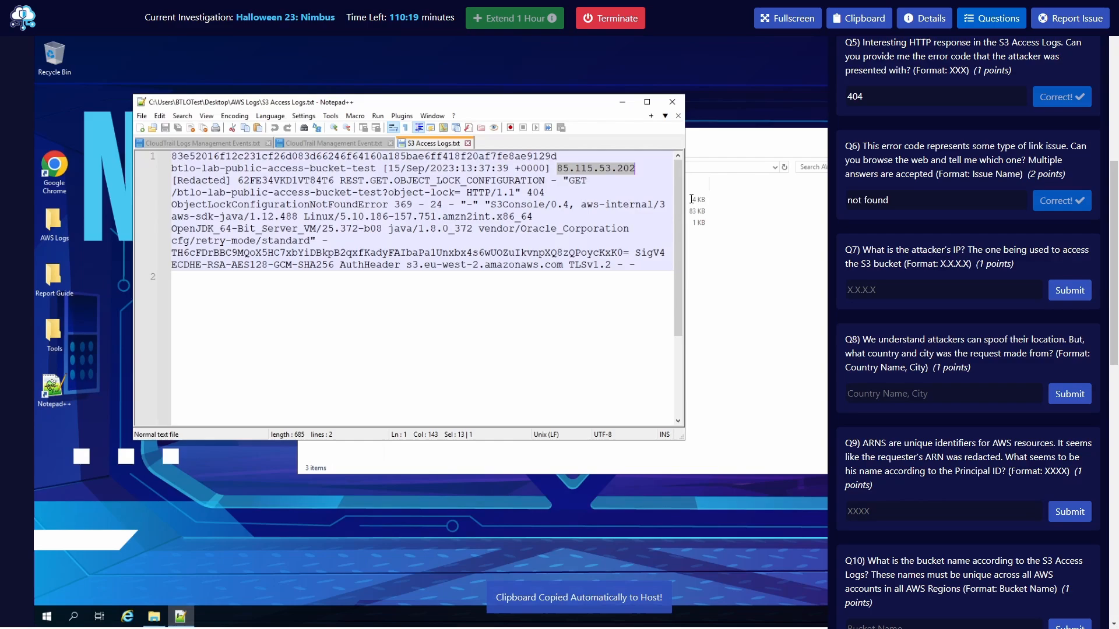
pyautogui.click(874, 293)
pyautogui.hotkey('ctrl', 'v')
pyautogui.press('Return')
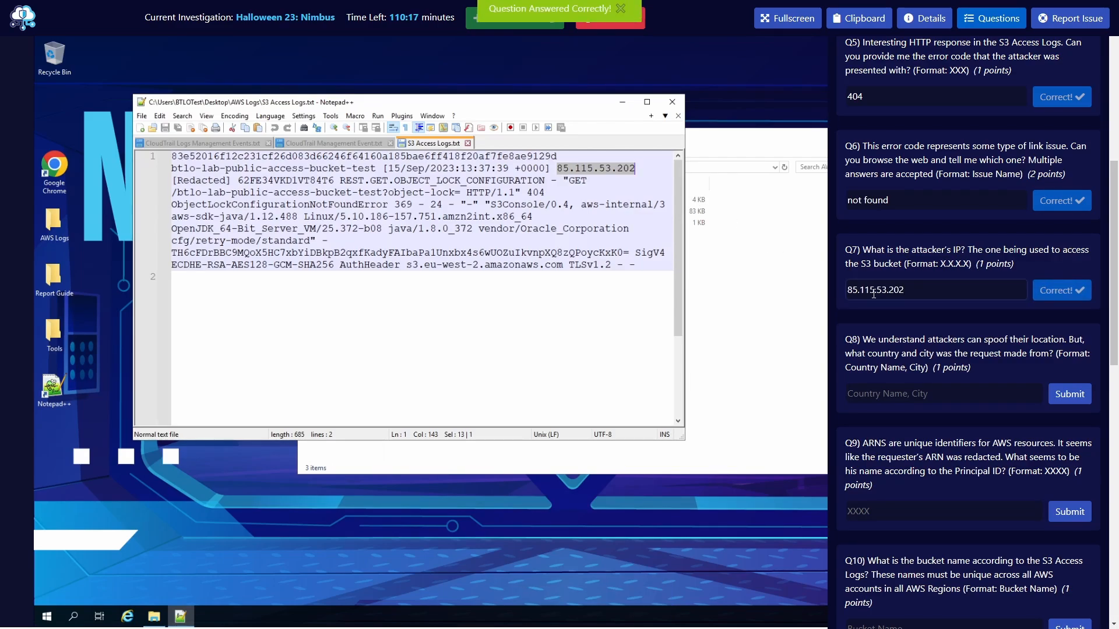
pyautogui.scroll(-1, 909, 294)
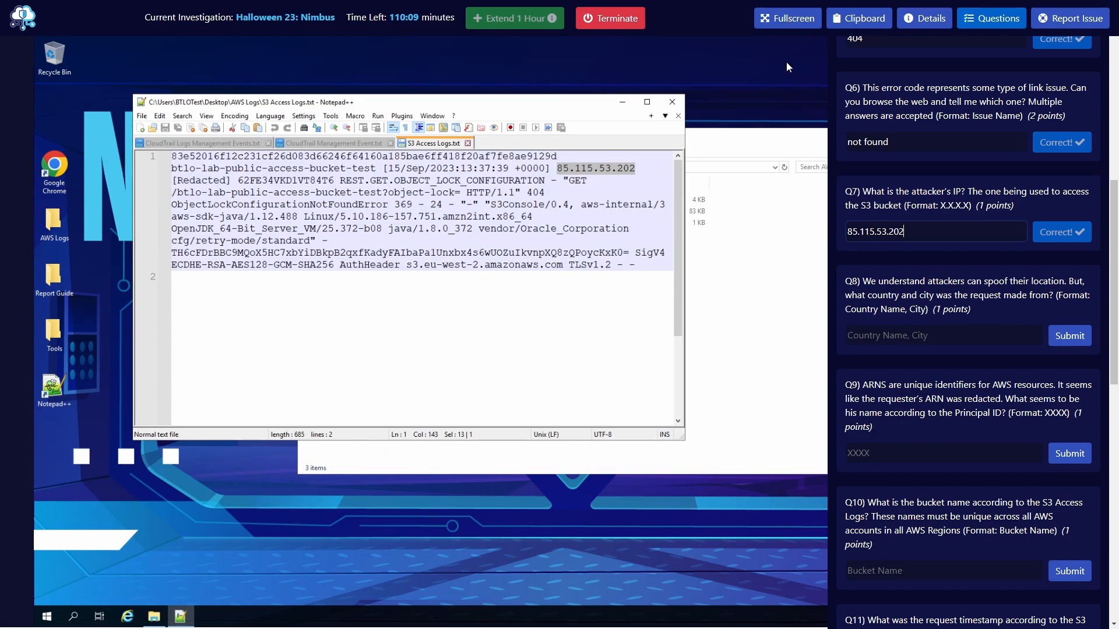
# Step: Look up 85.115.53.202 on AbuseIPDB to find its location
pyautogui.click(788, 18)
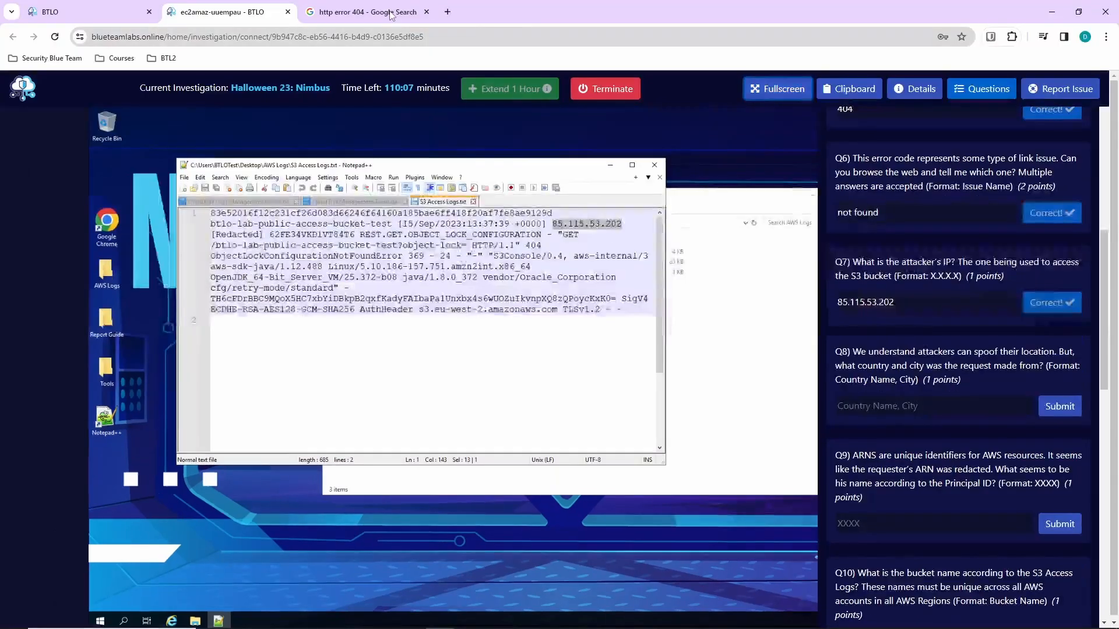
pyautogui.click(354, 12)
pyautogui.click(353, 36)
pyautogui.write('ab')
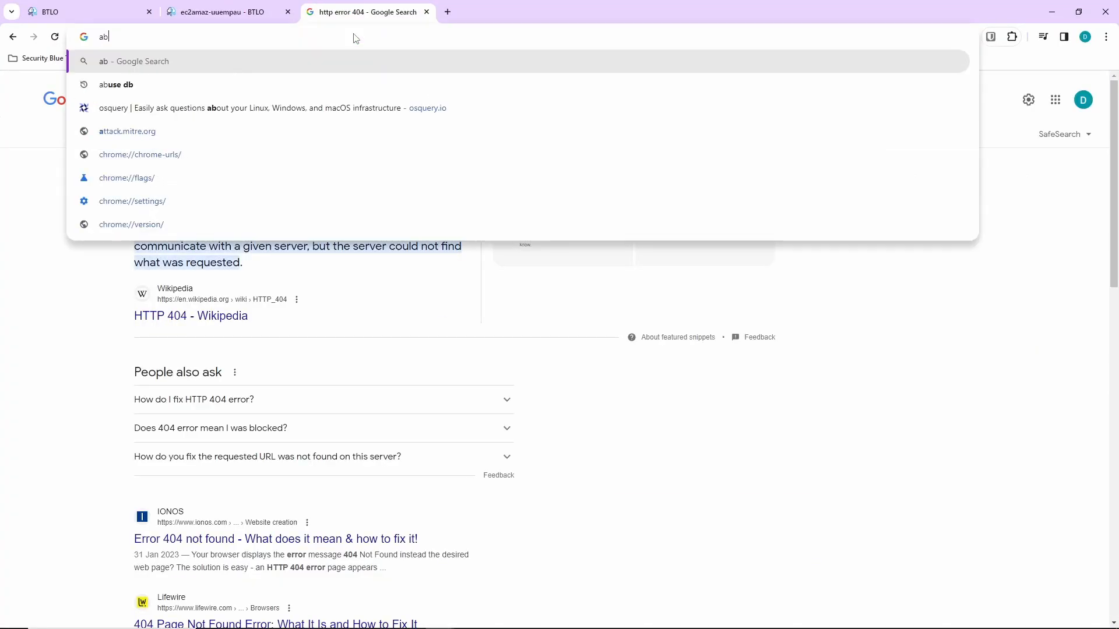
pyautogui.write('use db')
pyautogui.press('Return')
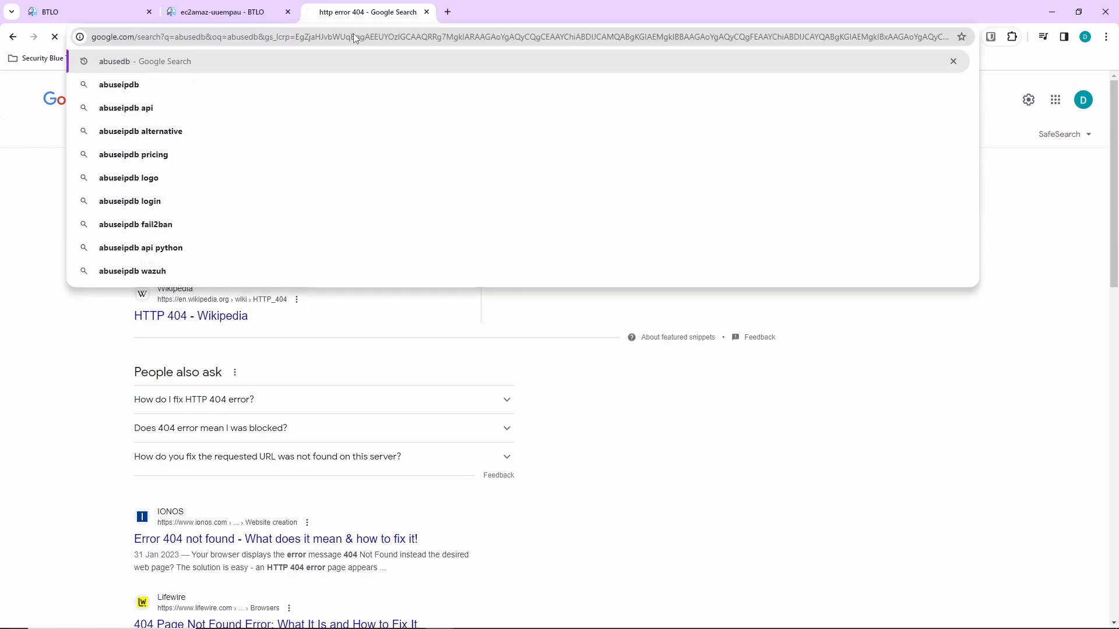
pyautogui.click(177, 252)
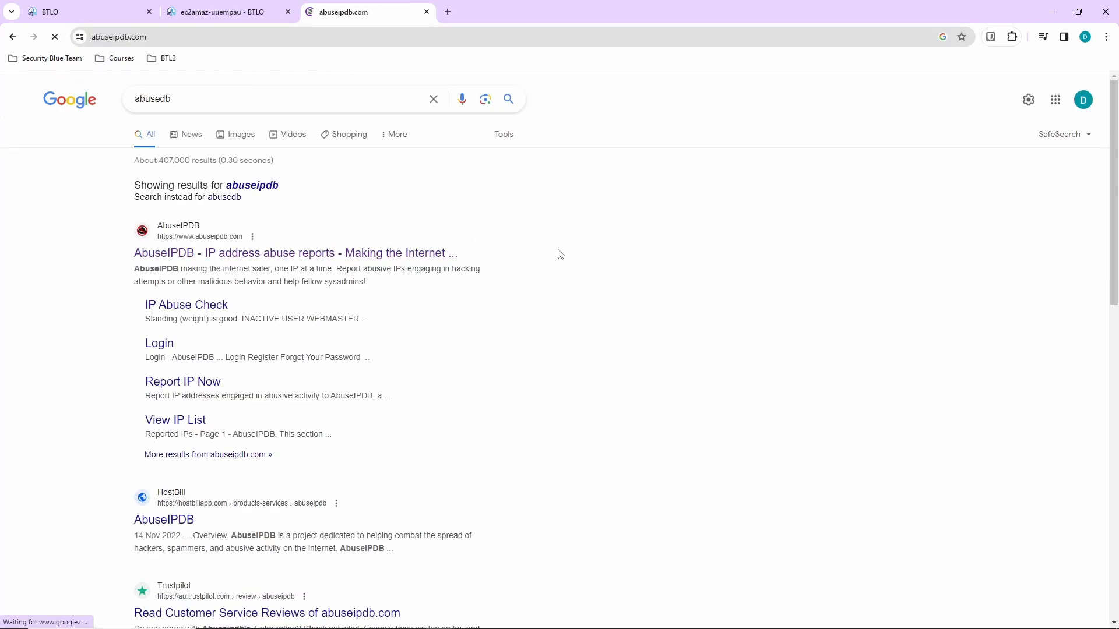
pyautogui.click(641, 183)
pyautogui.hotkey('ctrl', 'v')
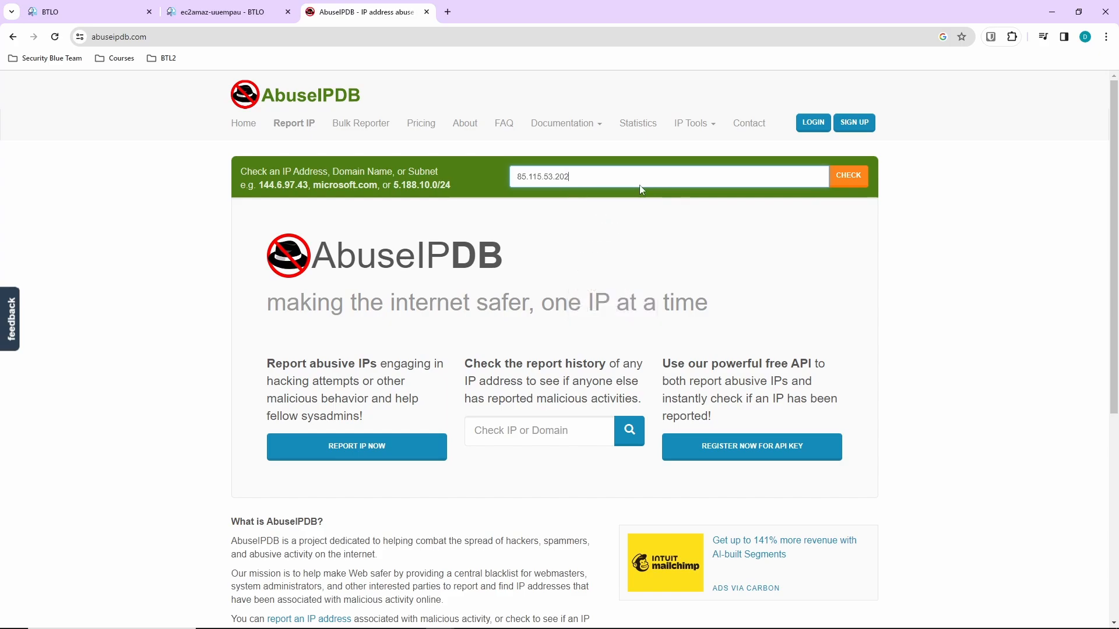
pyautogui.press('Return')
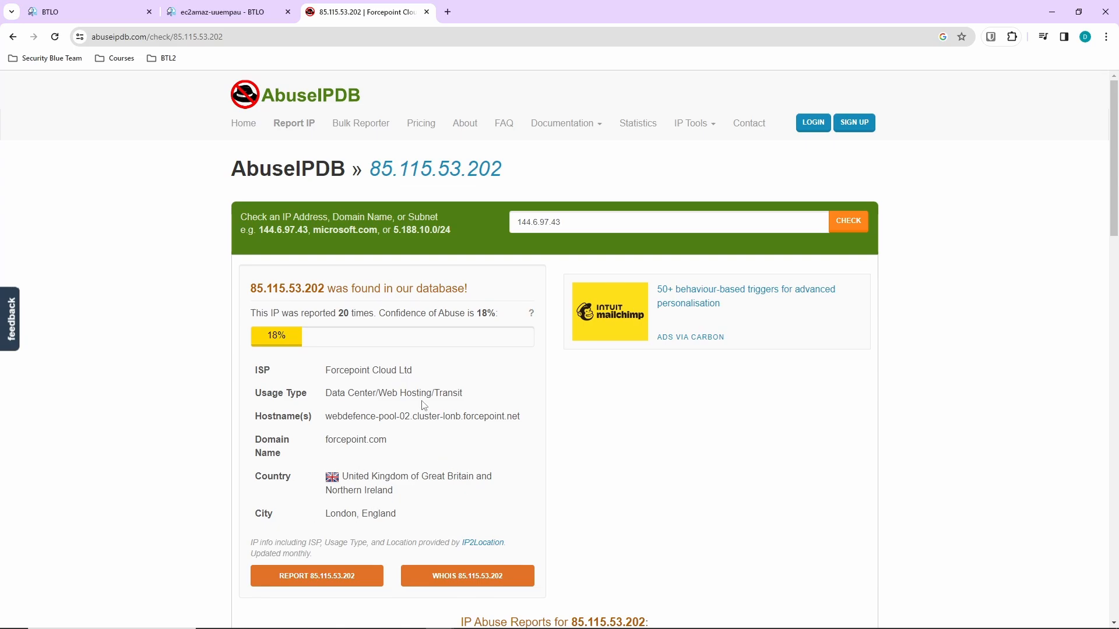
# Step: Submit 'England, London' as the Q8 answer
pyautogui.click(260, 5)
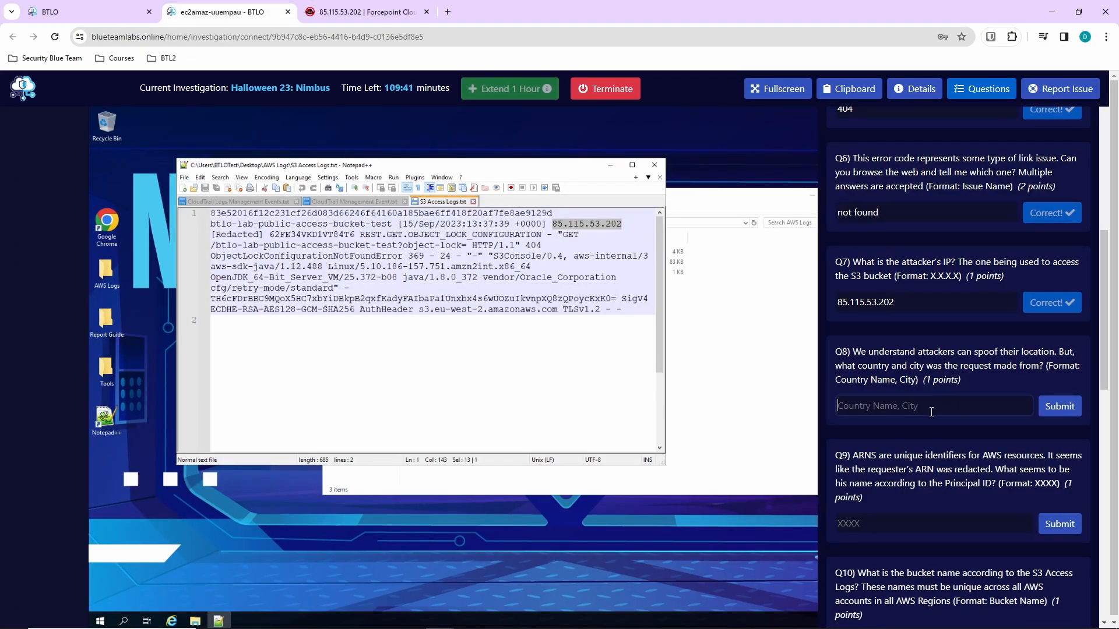
pyautogui.write('England, London')
pyautogui.press('Return')
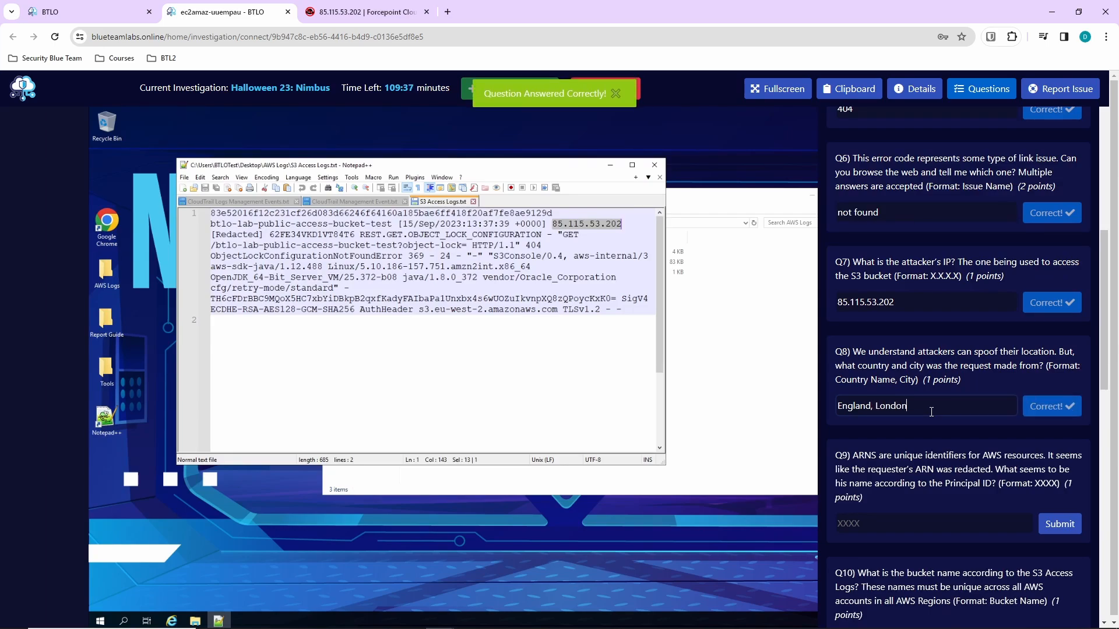
pyautogui.scroll(-3, 931, 412)
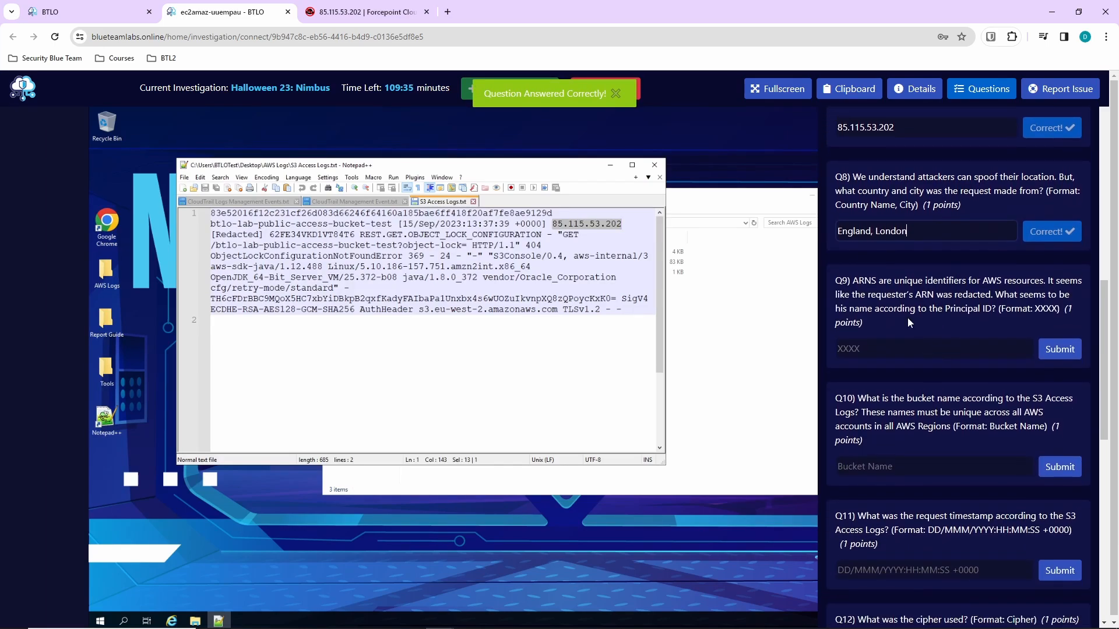
# Step: Restore the fullscreen view and open Notepad++ Find with the word 'west' selected in the log
pyautogui.click(774, 90)
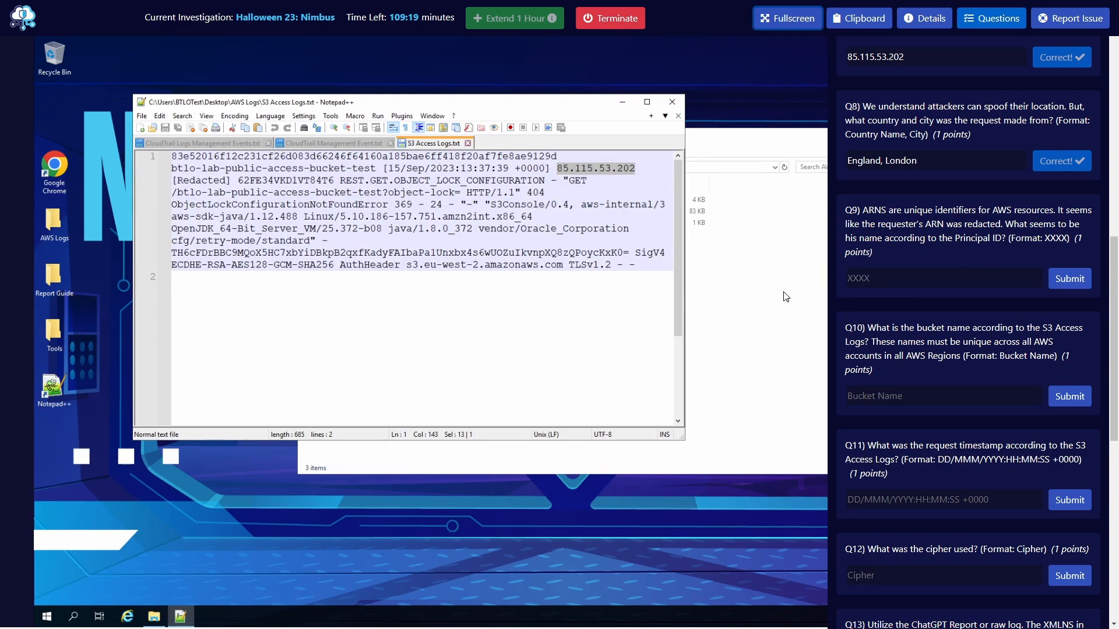
pyautogui.click(458, 266)
pyautogui.doubleClick(455, 267)
pyautogui.hotkey('ctrl', 'f')
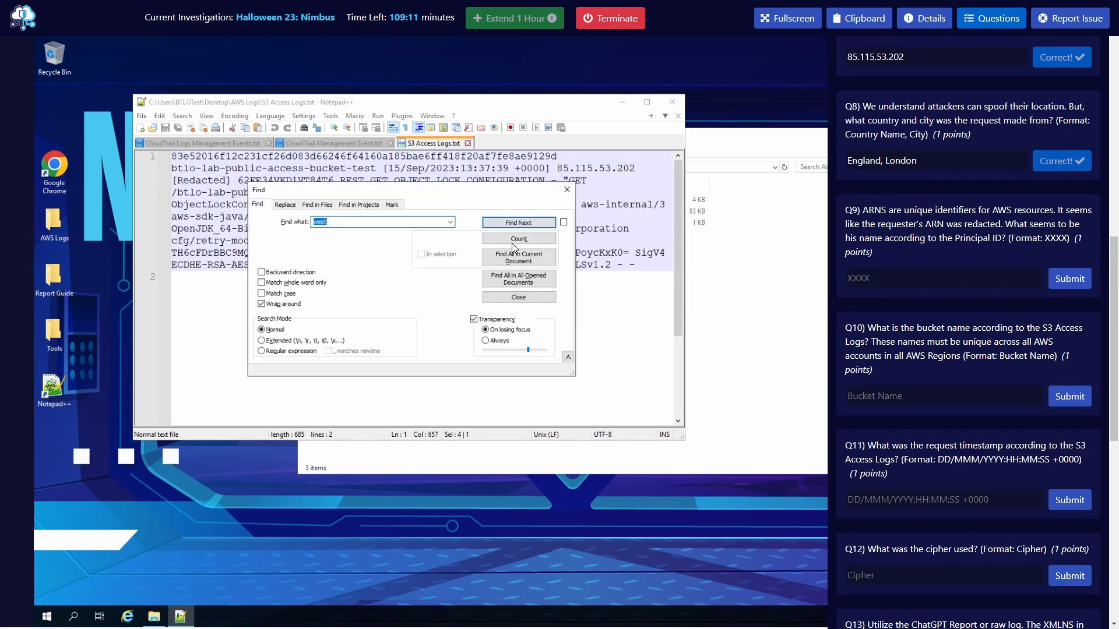
# Step: Find all 88 principalid matches across every open AWS log file
pyautogui.click(318, 208)
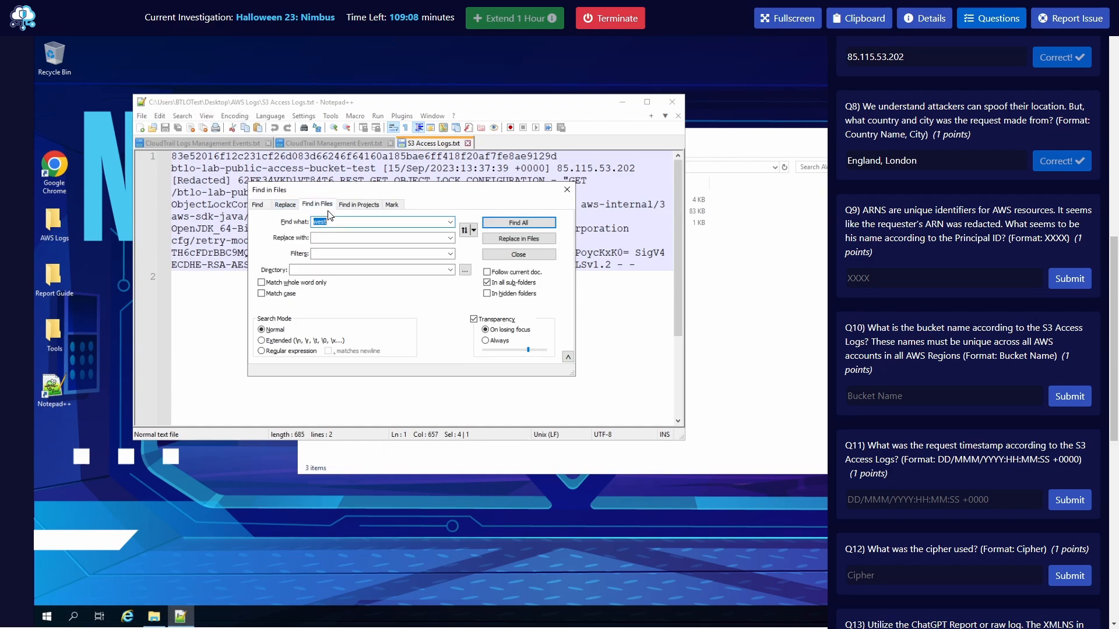
pyautogui.click(259, 205)
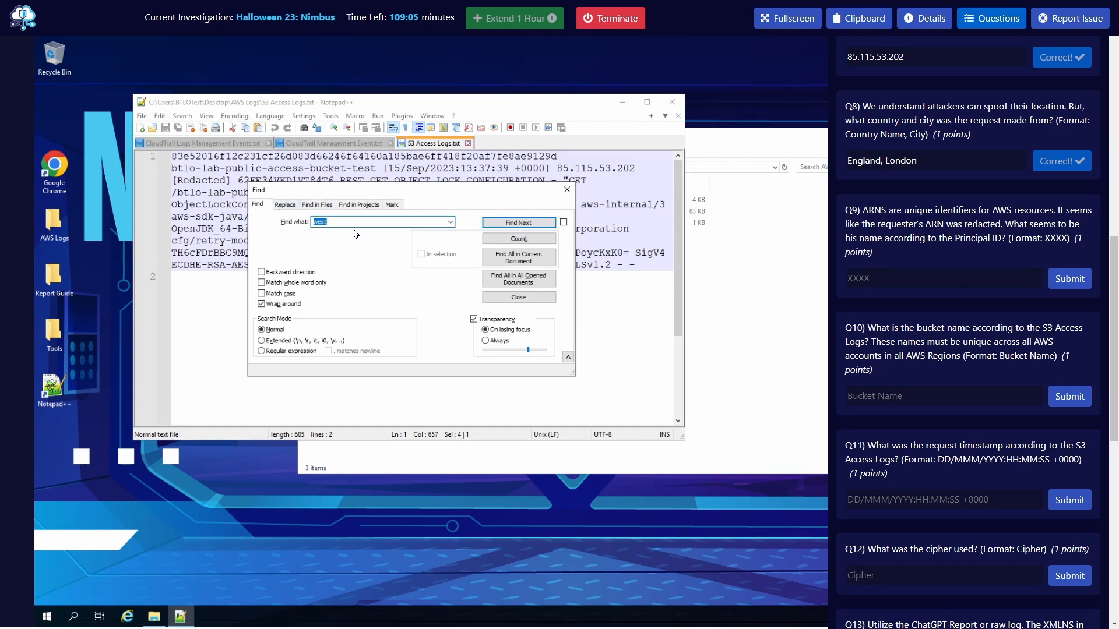
pyautogui.write('principalid')
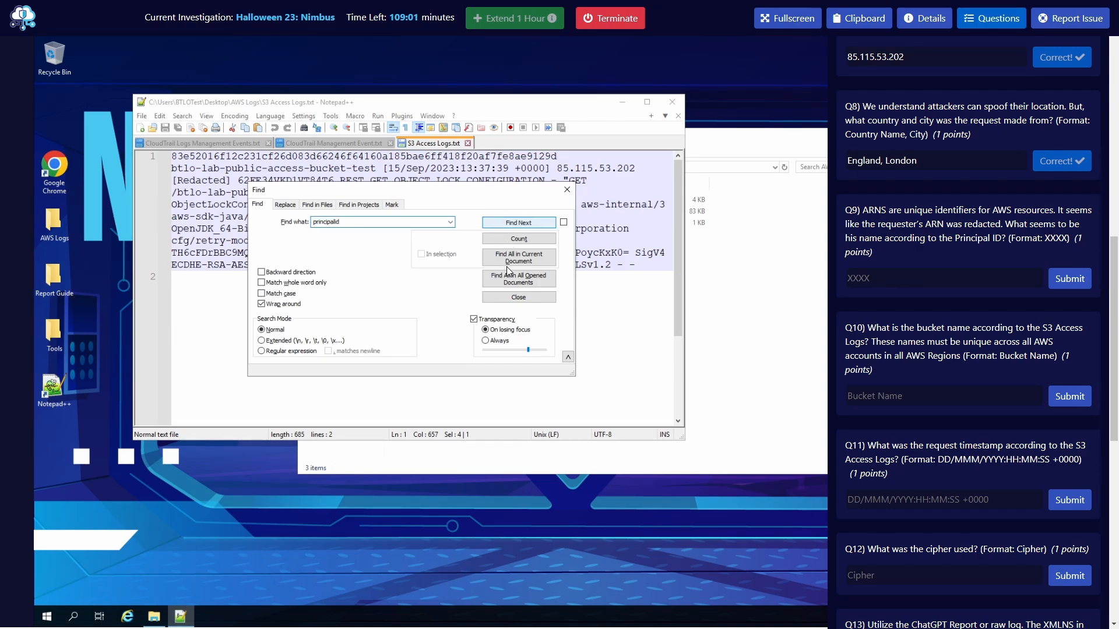
pyautogui.click(511, 283)
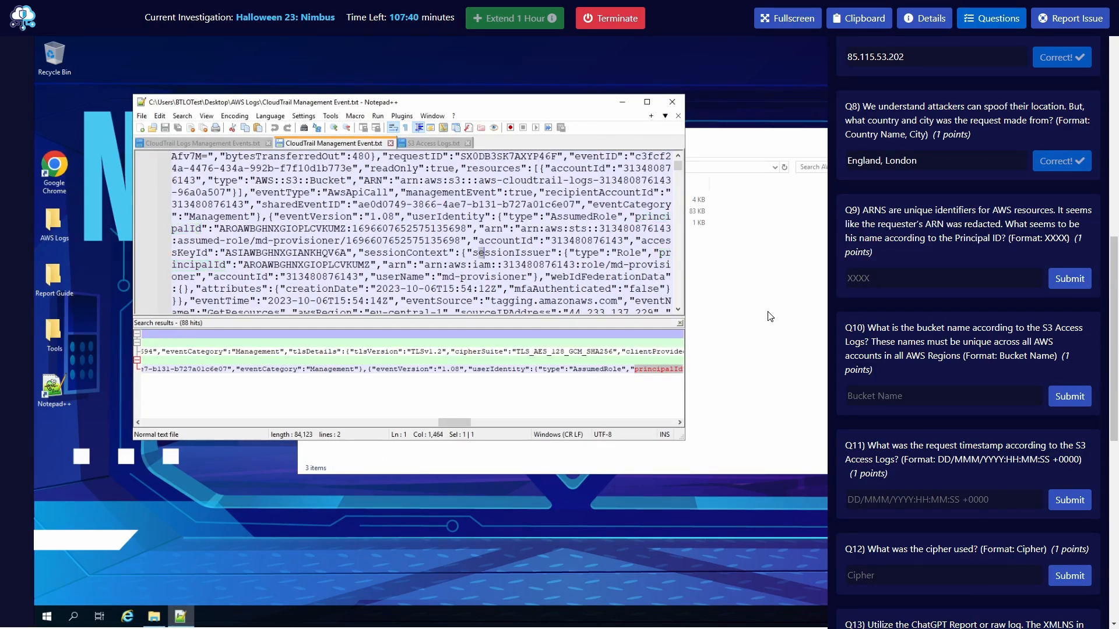
pyautogui.click(693, 265)
# Step: Open the How to Generate a Report (ChatGPT) guide from Report Guide and reposition its window
pyautogui.doubleClick(57, 275)
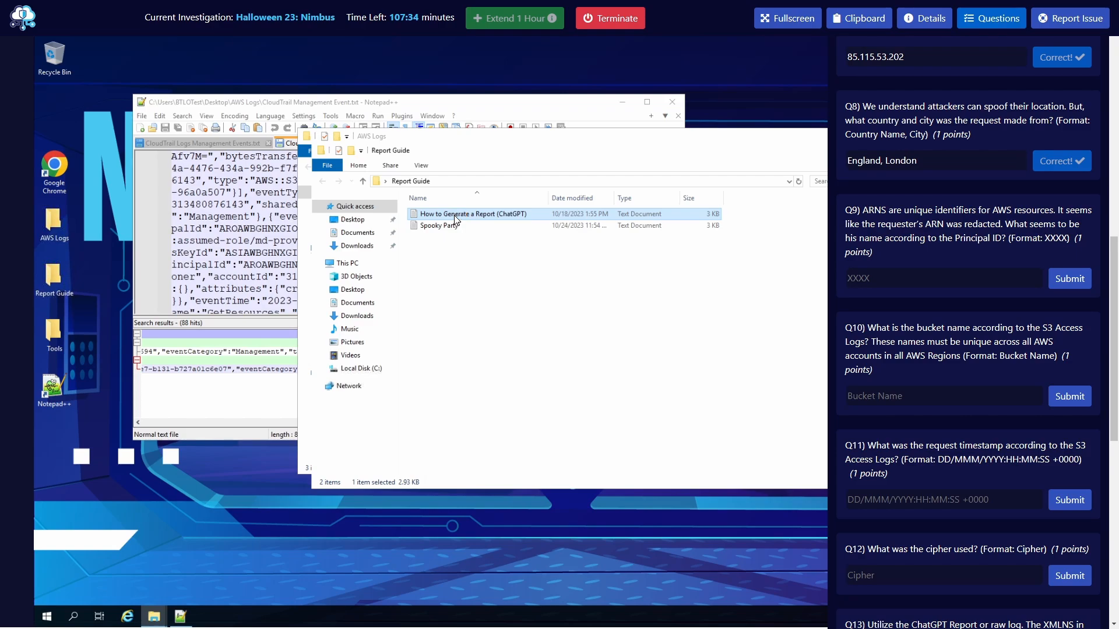
pyautogui.doubleClick(455, 220)
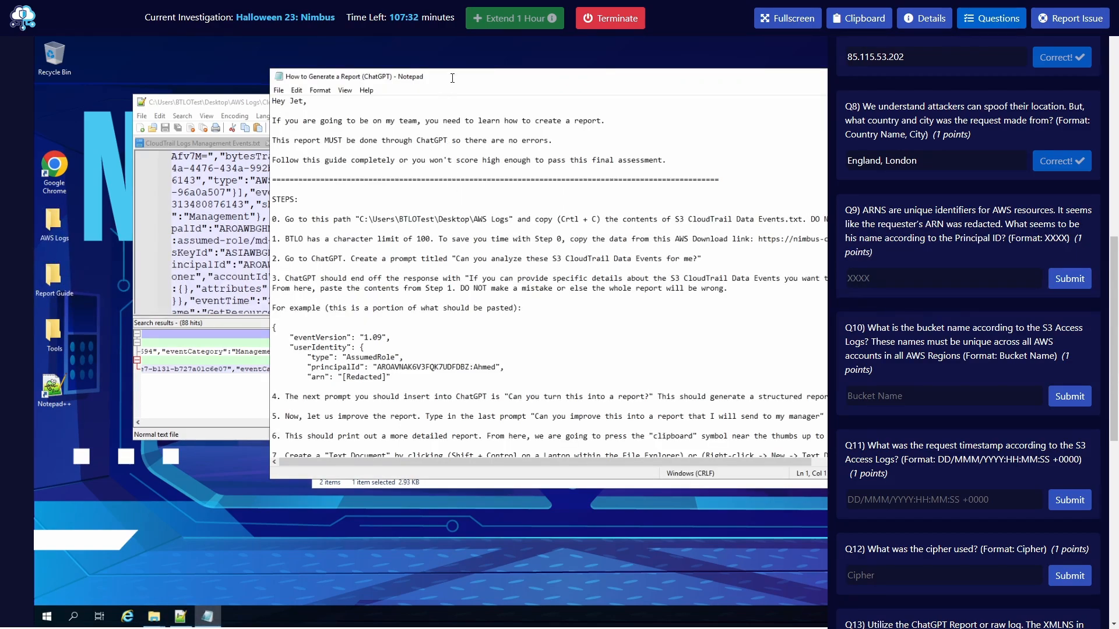
pyautogui.moveTo(452, 78); pyautogui.dragTo(327, 94)
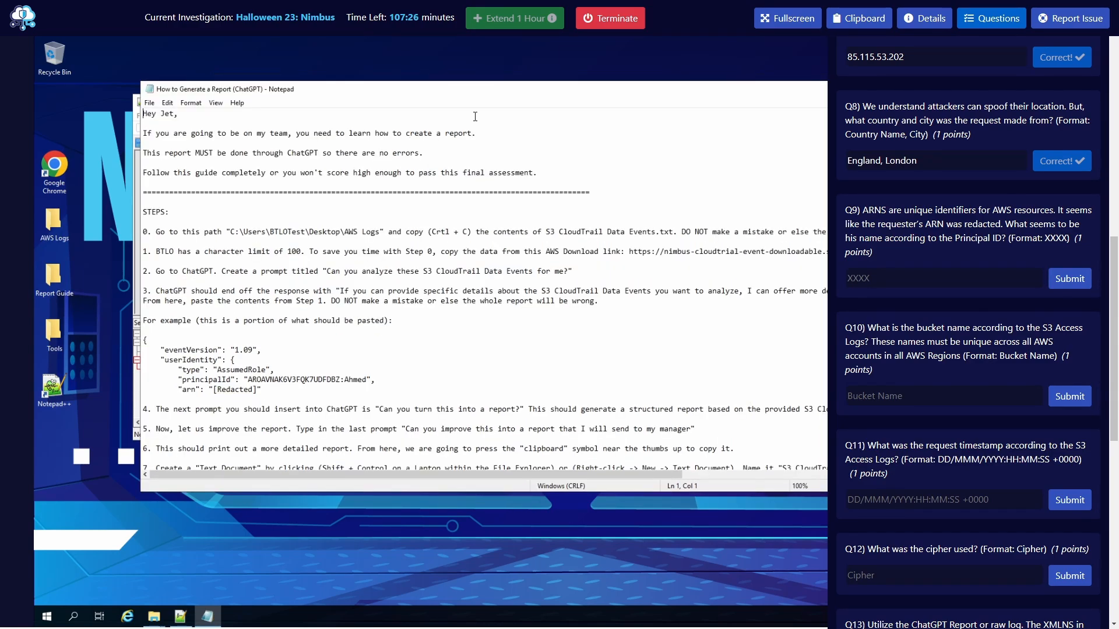
pyautogui.moveTo(575, 90); pyautogui.dragTo(490, 103)
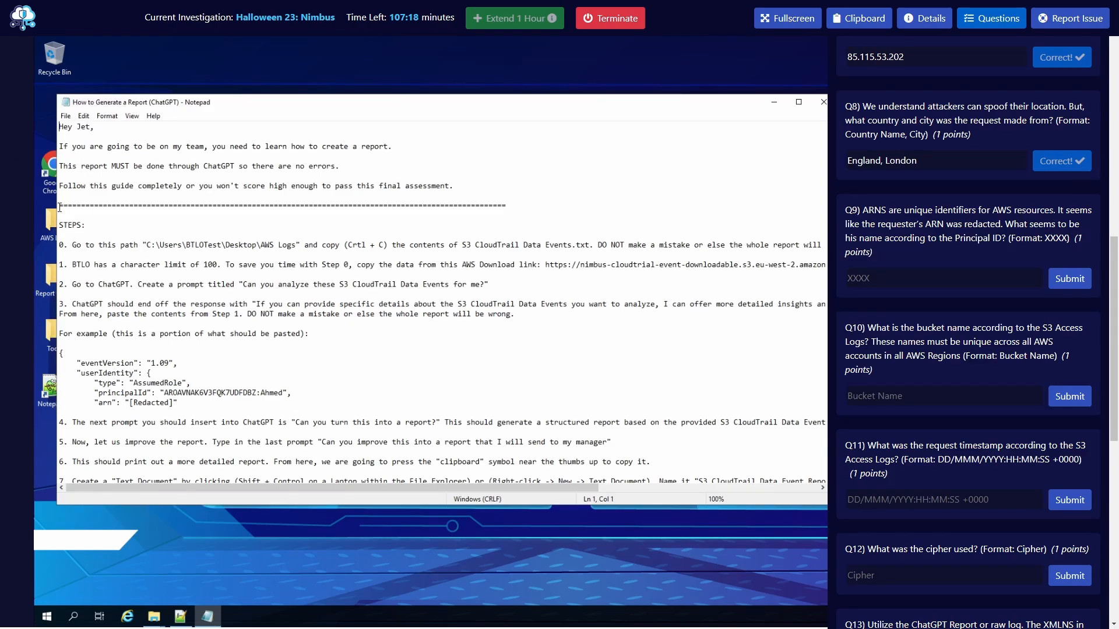
pyautogui.moveTo(56, 208); pyautogui.dragTo(227, 218)
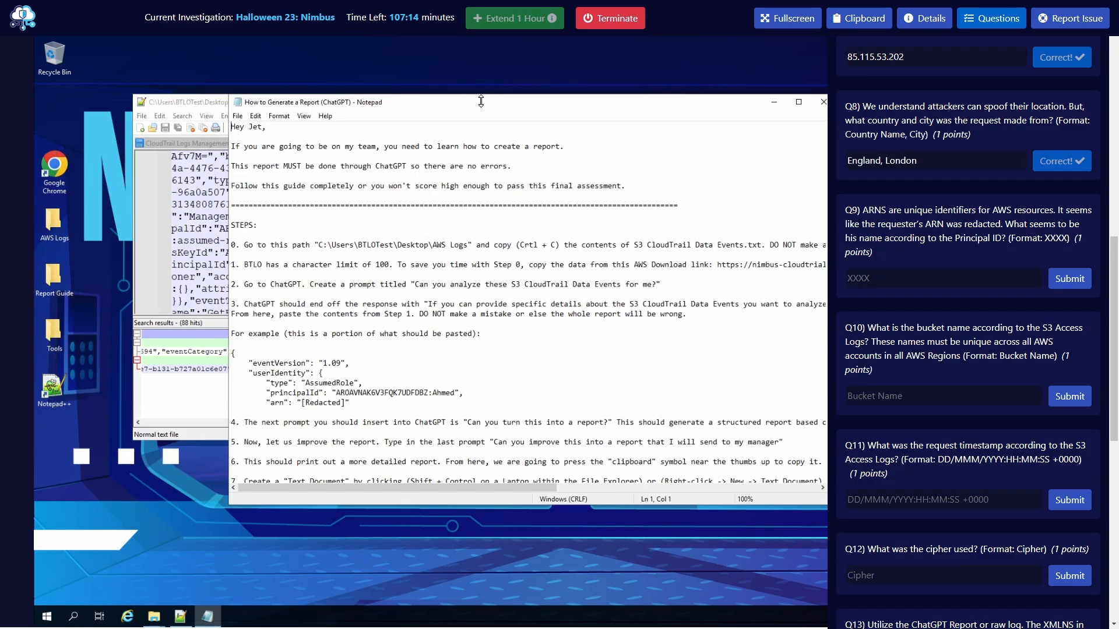
pyautogui.moveTo(479, 95); pyautogui.dragTo(475, 103)
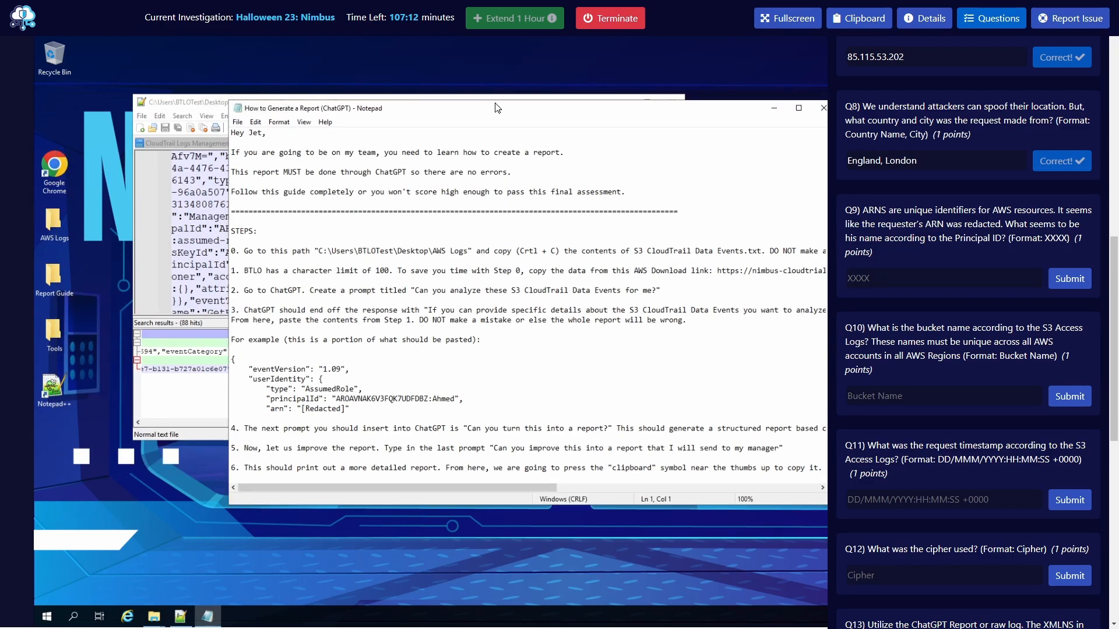
pyautogui.moveTo(371, 116); pyautogui.dragTo(371, 117)
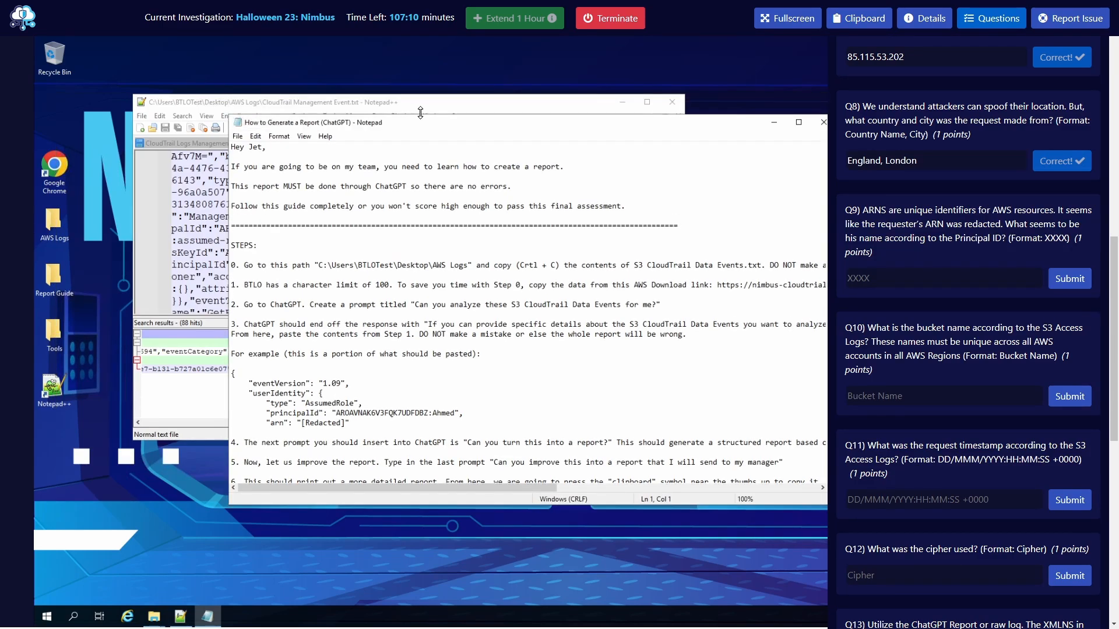
pyautogui.moveTo(504, 129); pyautogui.dragTo(406, 142)
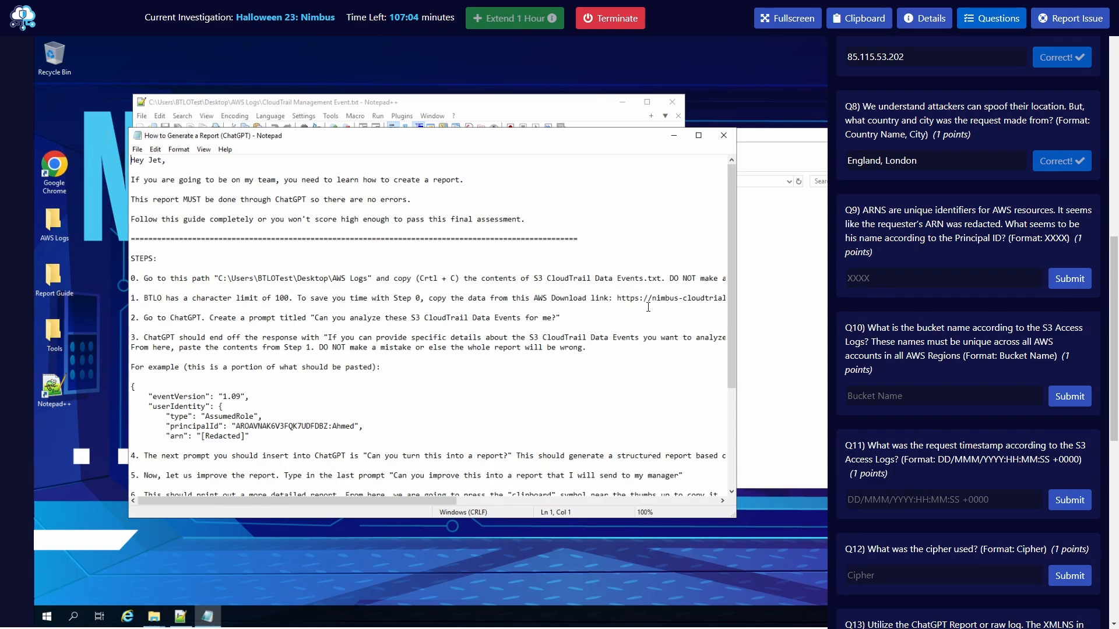
# Step: Copy the S3 CloudTrail download link from step 1 of the guide
pyautogui.click(617, 298)
pyautogui.hotkey('shift', 'Right')
pyautogui.hotkey('shift', 'Right')
pyautogui.hotkey('shift', 'Right')
pyautogui.hotkey('shift', 'Right')
pyautogui.hotkey('shift', 'Right')
pyautogui.hotkey('shift', 'Right')
pyautogui.hotkey('shift', 'Right')
pyautogui.hotkey('shift', 'Right')
pyautogui.hotkey('shift', 'Right')
pyautogui.hotkey('shift', 'Right')
pyautogui.hotkey('shift', 'Right')
pyautogui.hotkey('shift', 'Right')
pyautogui.hotkey('shift', 'Right')
pyautogui.hotkey('shift', 'Right')
pyautogui.hotkey('shift', 'Right')
pyautogui.hotkey('shift', 'Right')
pyautogui.hotkey('shift', 'Right')
pyautogui.hotkey('shift', 'Right')
pyautogui.hotkey('shift', 'Right')
pyautogui.hotkey('shift', 'Right')
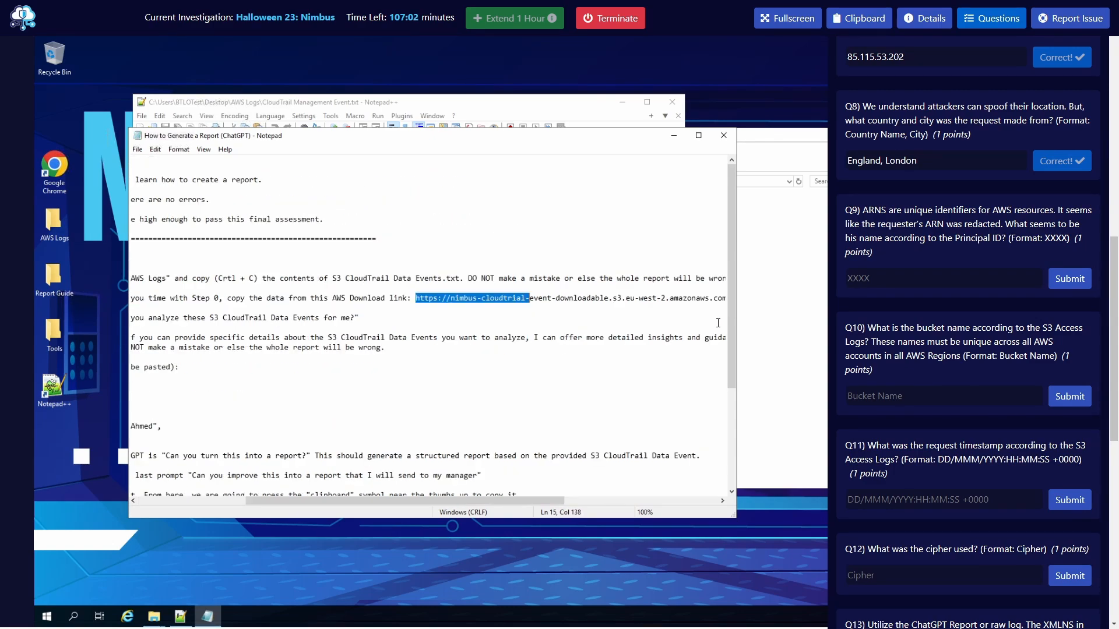
pyautogui.hotkey('shift', 'End')
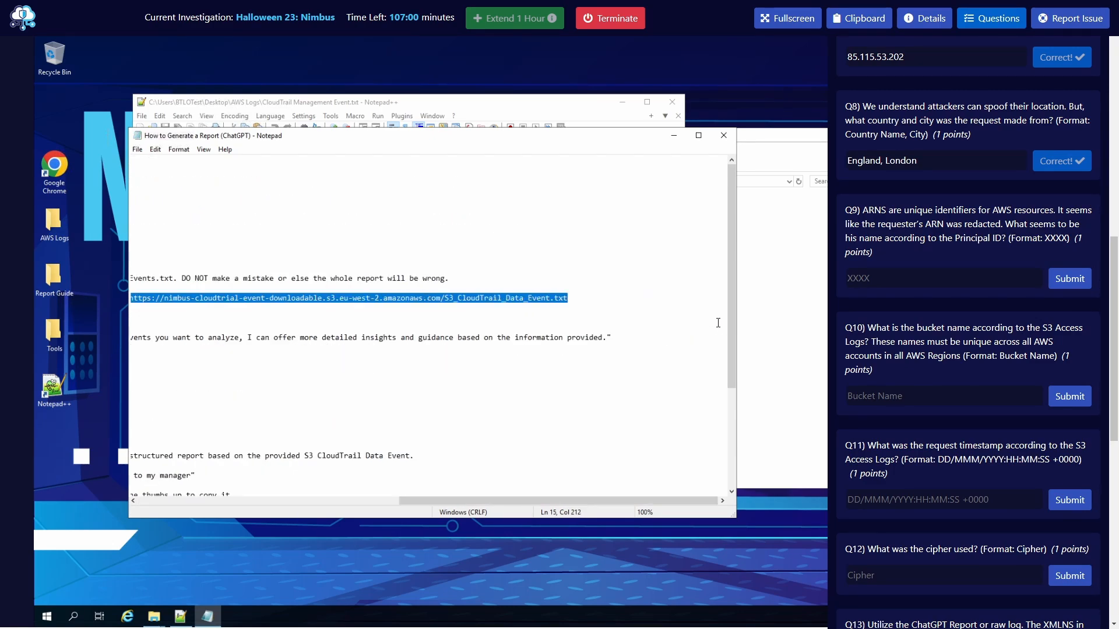
pyautogui.hotkey('shift', 'Right')
pyautogui.hotkey('shift', 'Left')
pyautogui.hotkey('ctrl', 'c')
# Step: Load the copied S3 link in Chrome and read the principalId in the downloaded S3_CloudTrail_Data_Event.txt
pyautogui.click(769, 18)
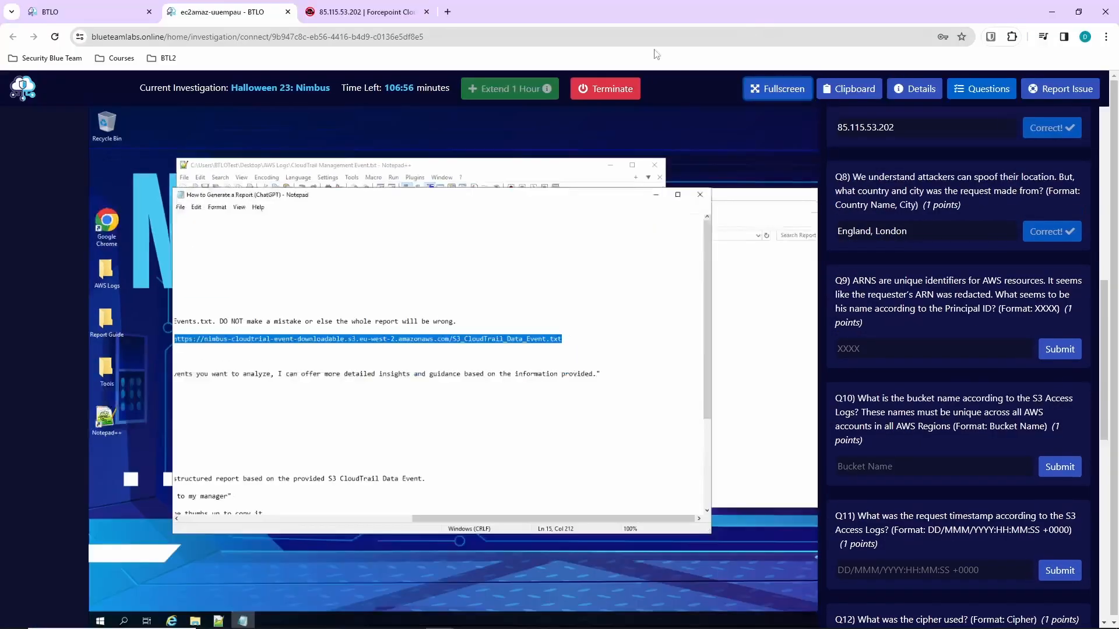
pyautogui.click(397, 16)
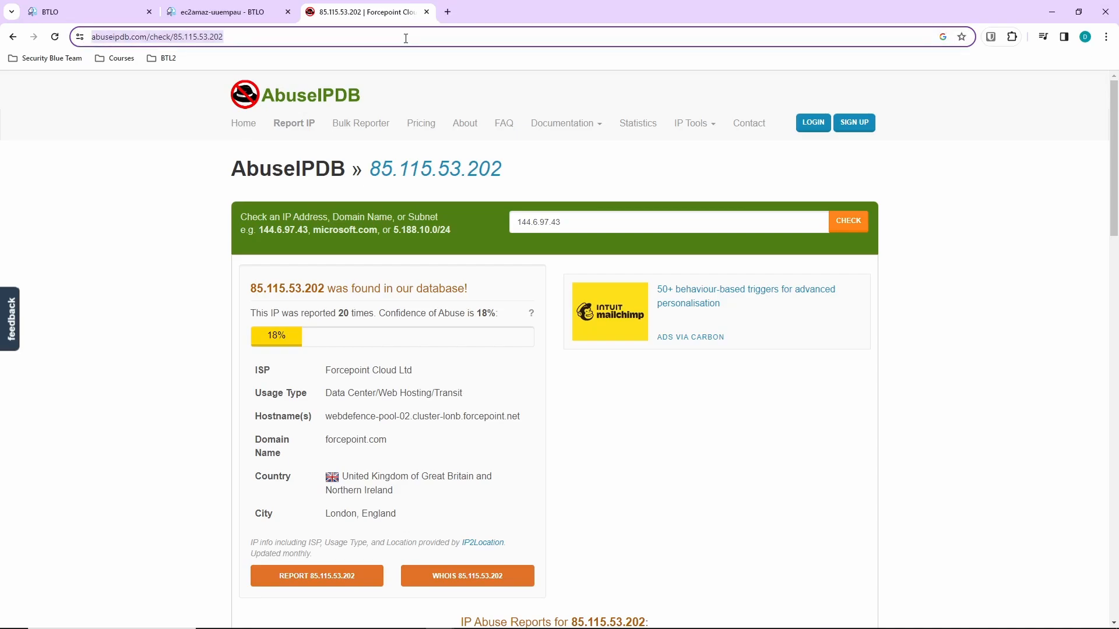
pyautogui.hotkey('ctrl', 'v')
pyautogui.press('Return')
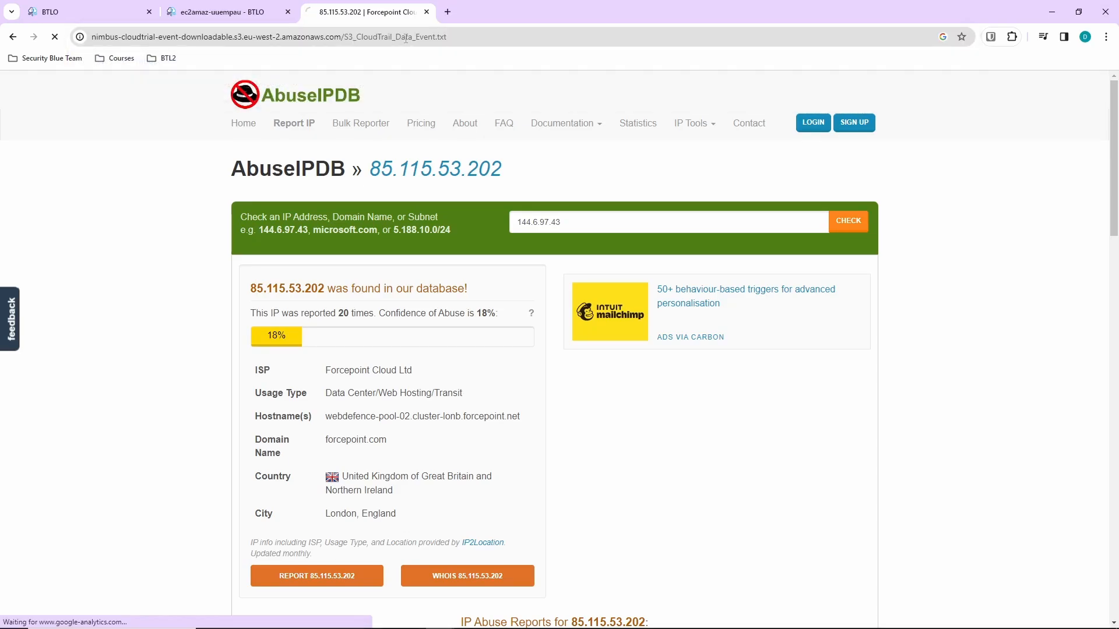
pyautogui.click(974, 65)
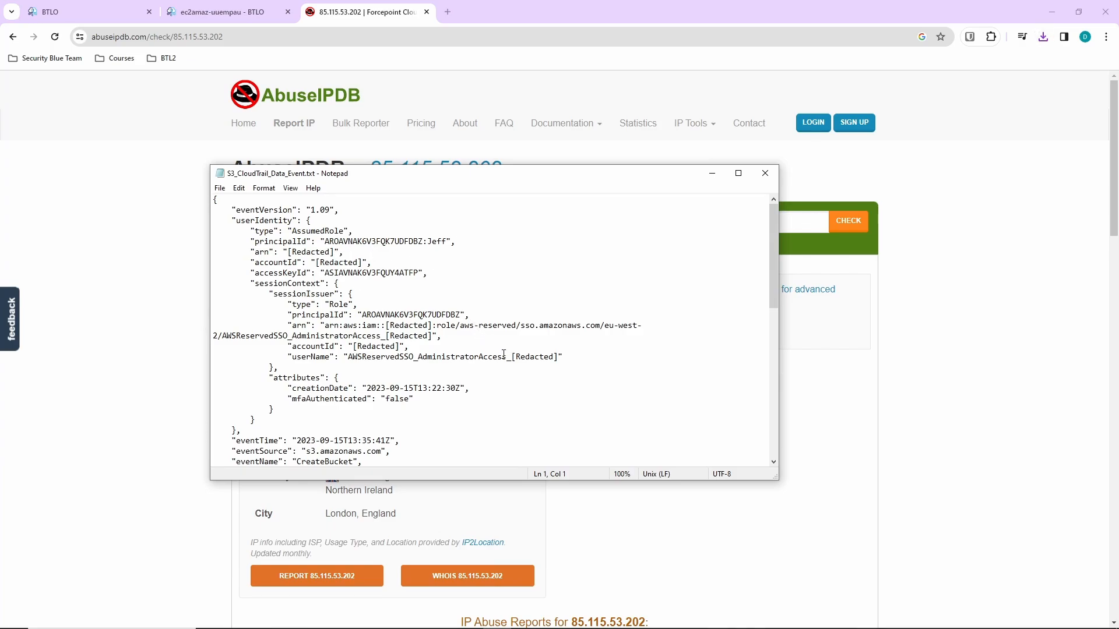
pyautogui.doubleClick(436, 241)
pyautogui.click(436, 241)
# Step: Answer Q9 with the requester's name taken from the principalId
pyautogui.click(227, 14)
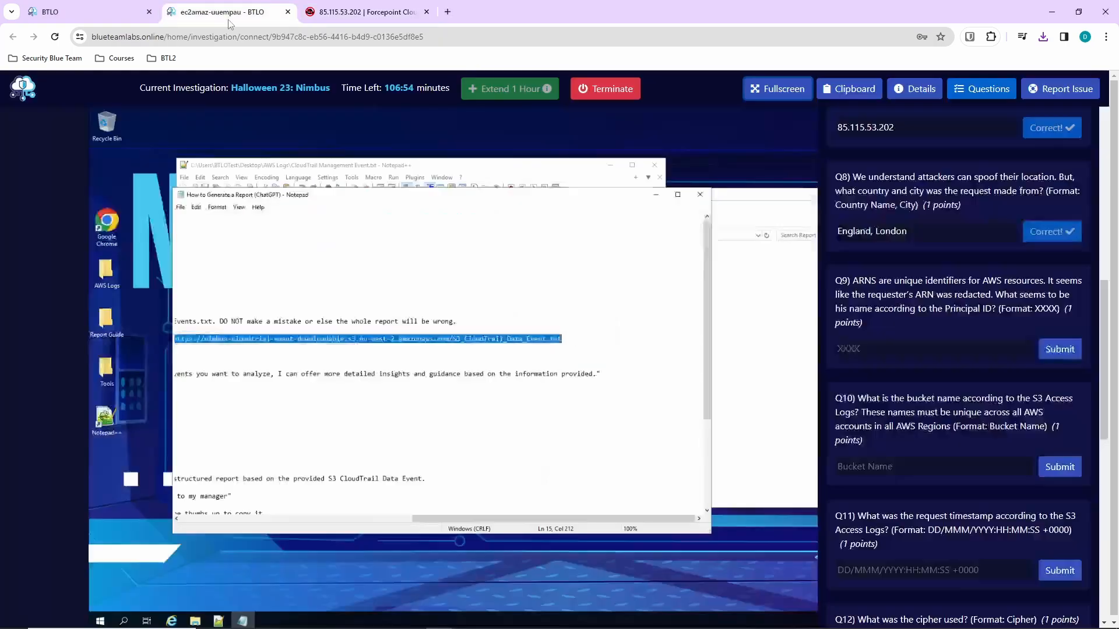
pyautogui.click(878, 348)
pyautogui.write('Jeff')
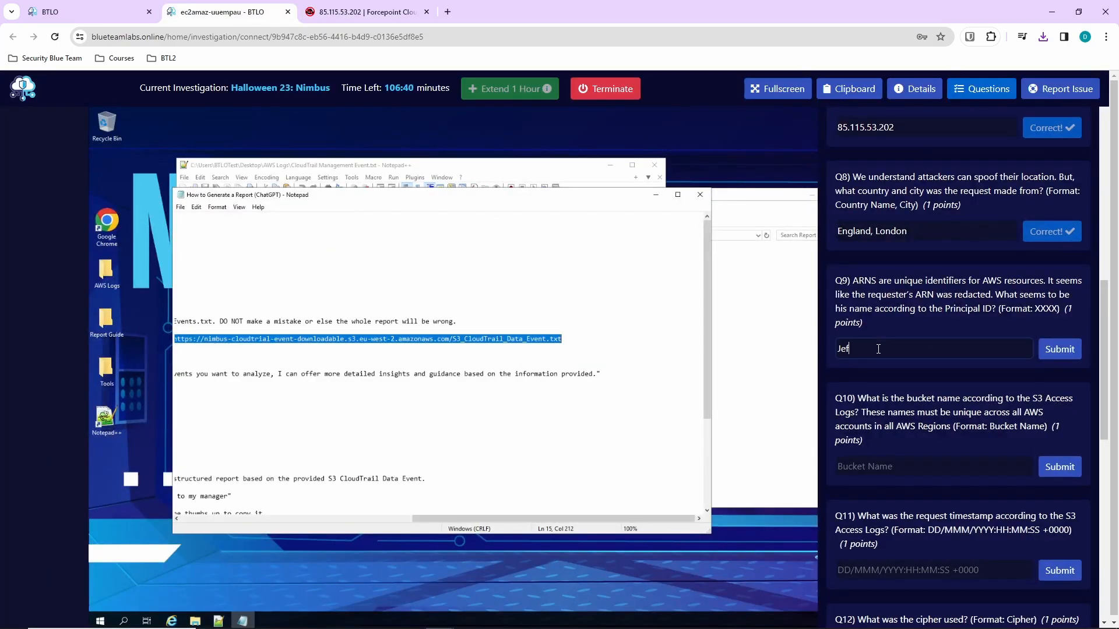
pyautogui.press('Return')
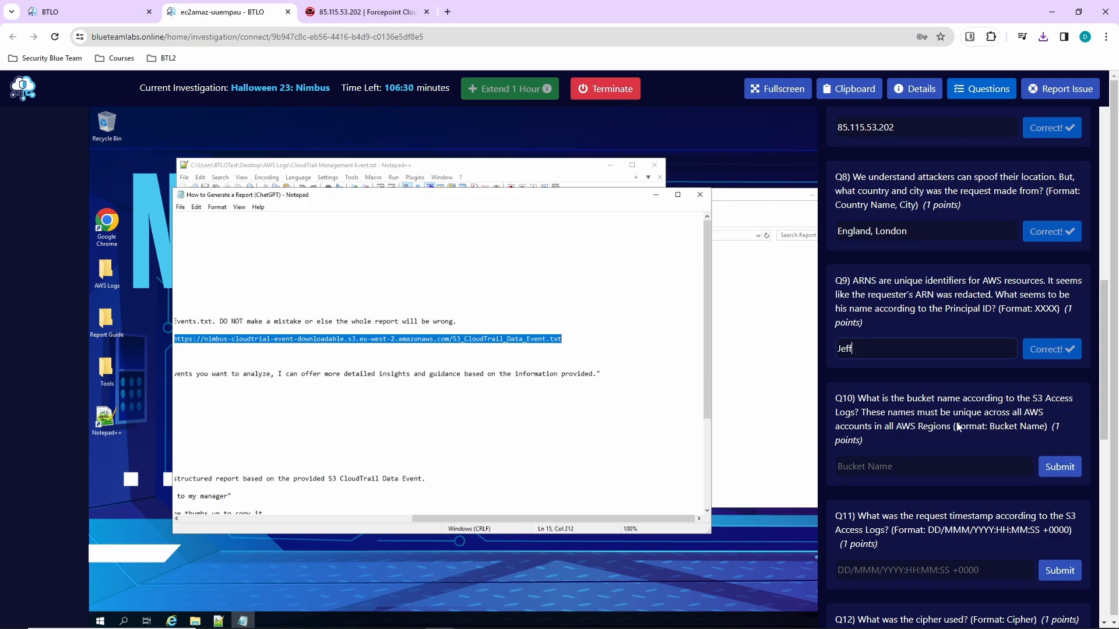
# Step: Copy the bucket name from S3 Access Logs and submit btlo-lab-public-access-bucket-test as Q10
pyautogui.click(426, 168)
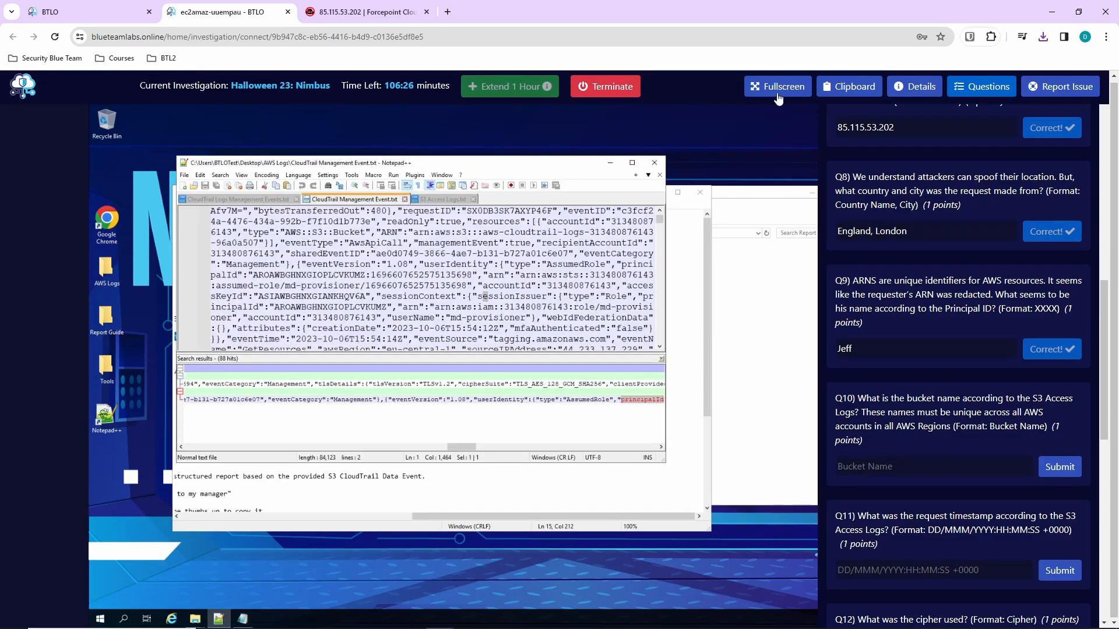
pyautogui.click(777, 87)
pyautogui.click(438, 144)
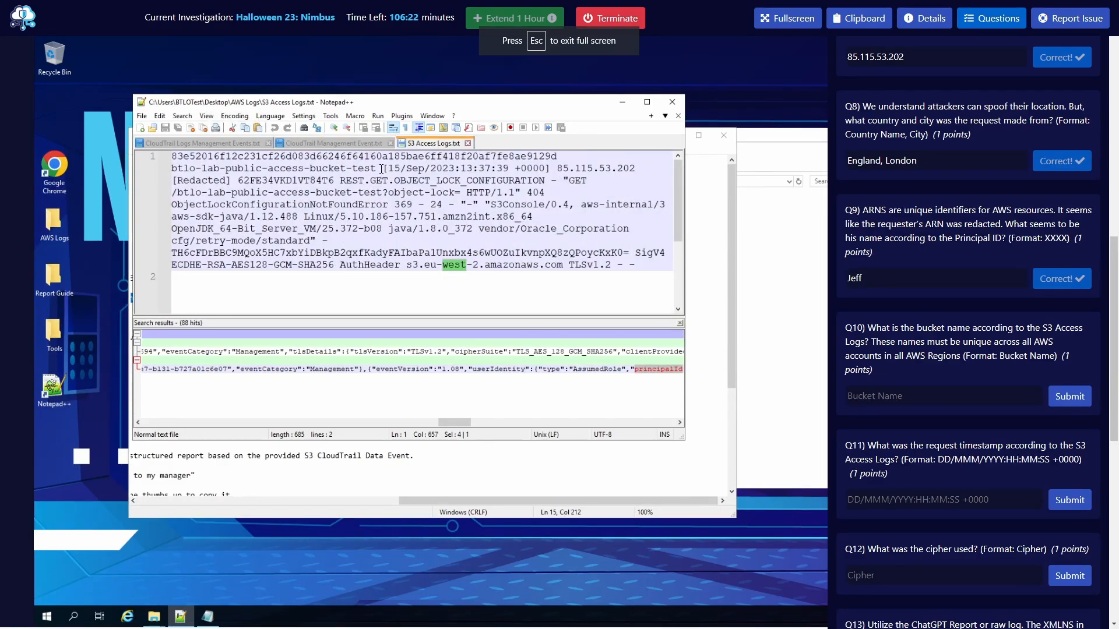
pyautogui.moveTo(377, 169); pyautogui.dragTo(173, 169)
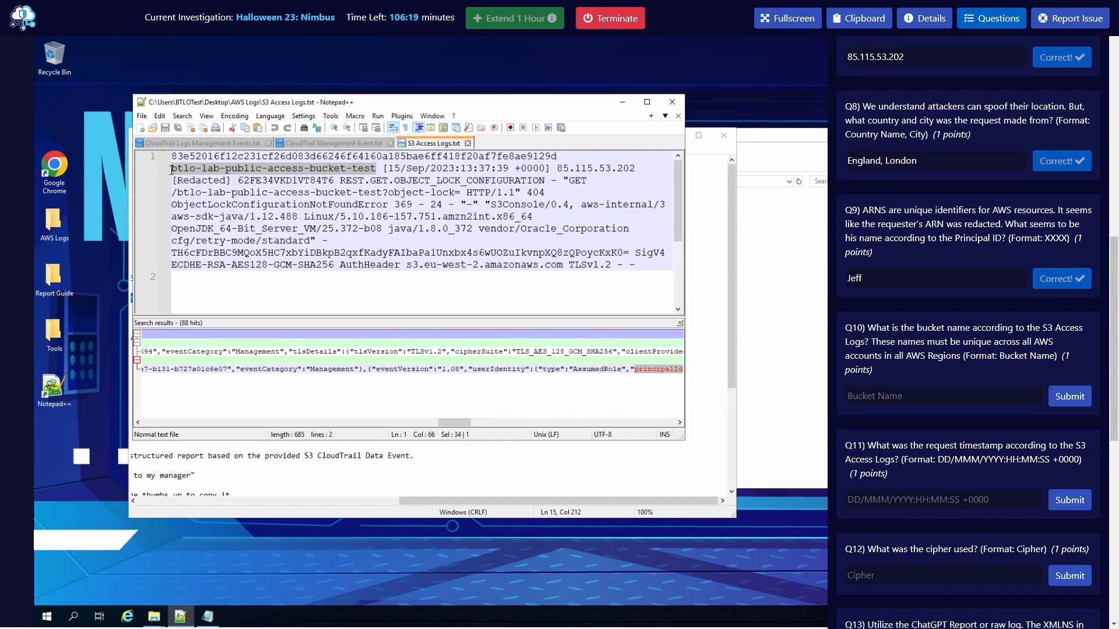
pyautogui.rightClick(205, 173)
pyautogui.click(227, 193)
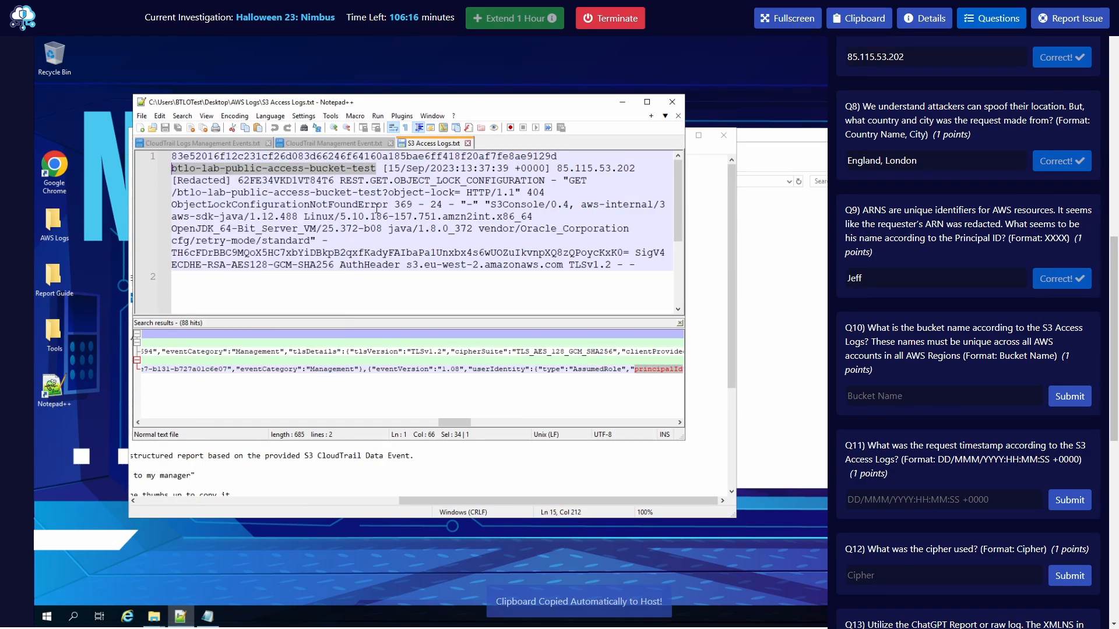
pyautogui.click(869, 396)
pyautogui.hotkey('ctrl', 'v')
pyautogui.press('Return')
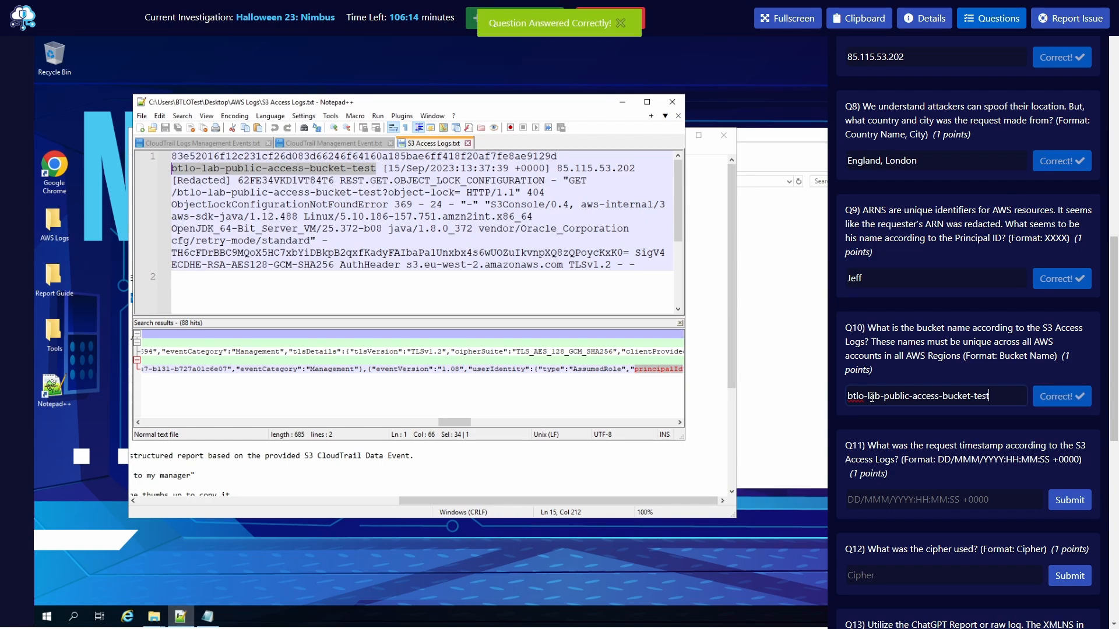
# Step: Copy the request timestamp and submit 15/Sep/2023:13:37:39 +0000 as Q11
pyautogui.scroll(-1, 871, 396)
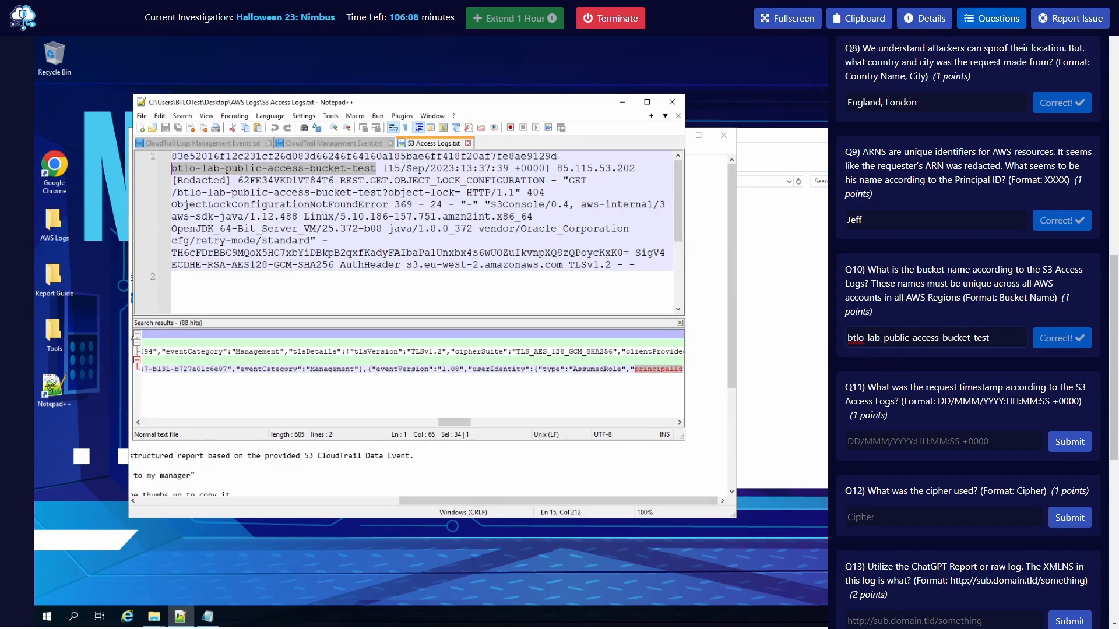
pyautogui.moveTo(388, 168); pyautogui.dragTo(546, 168)
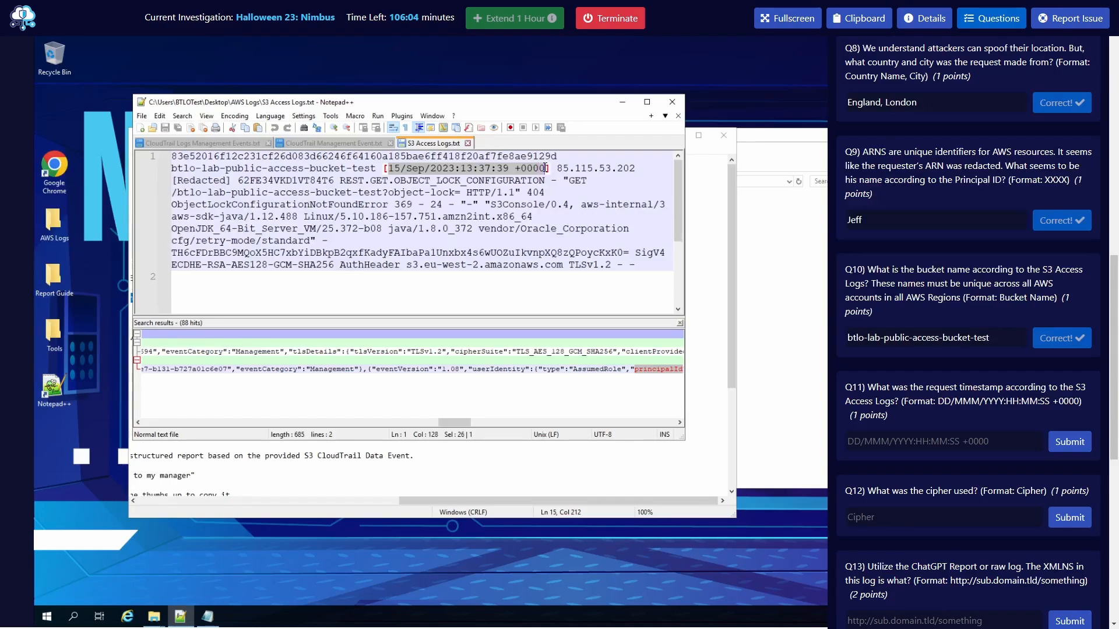
pyautogui.hotkey('ctrl', 'c')
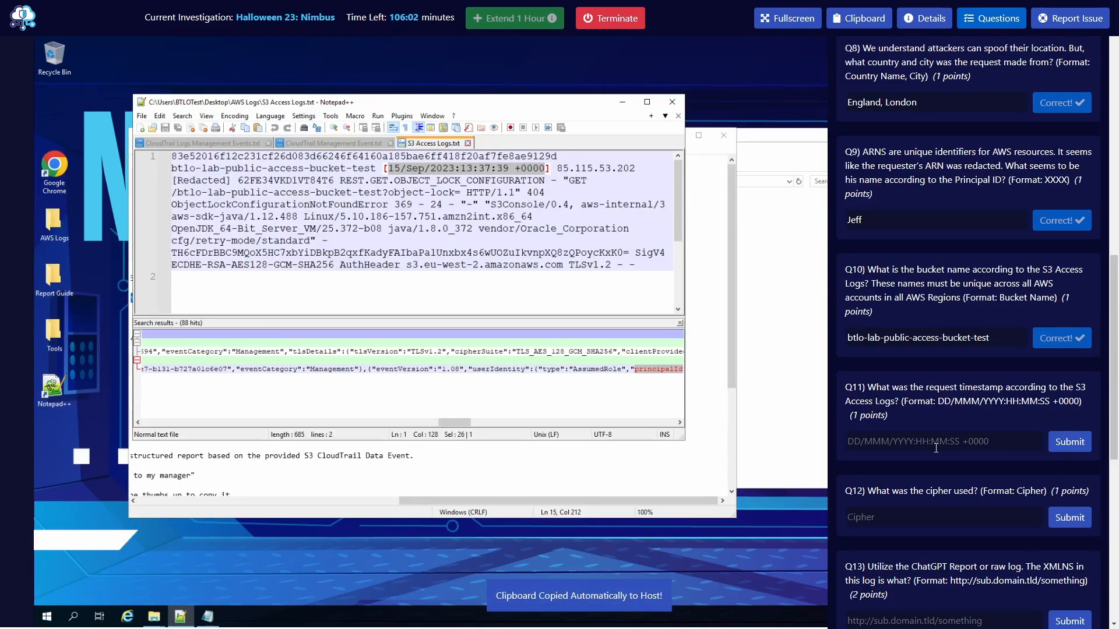
pyautogui.click(926, 443)
pyautogui.hotkey('ctrl', 'v')
pyautogui.press('Return')
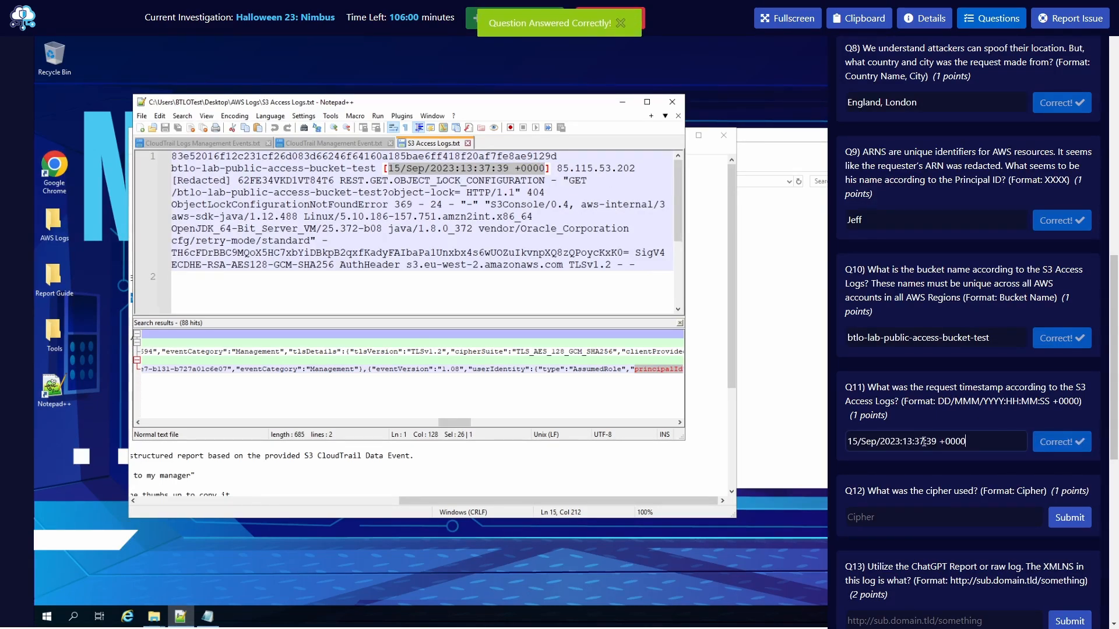
pyautogui.scroll(-2, 923, 445)
# Step: Copy the cipher ECDHE-RSA-AES128-GCM-SHA256 from S3 Access Logs and submit it as Q12
pyautogui.scroll(-3, 922, 445)
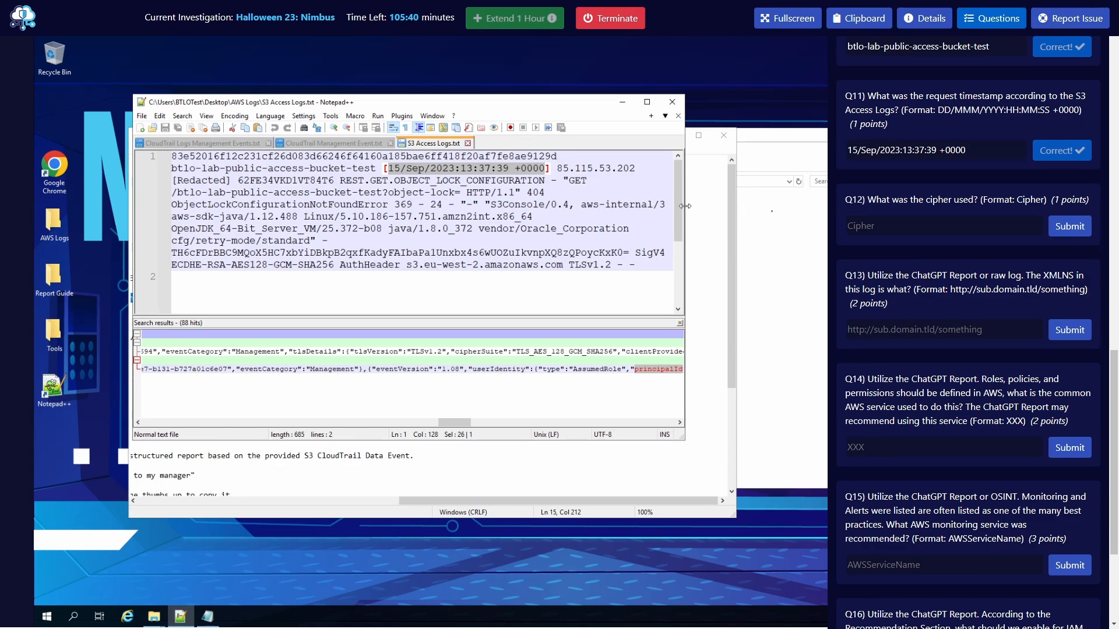
pyautogui.moveTo(687, 210); pyautogui.dragTo(771, 211)
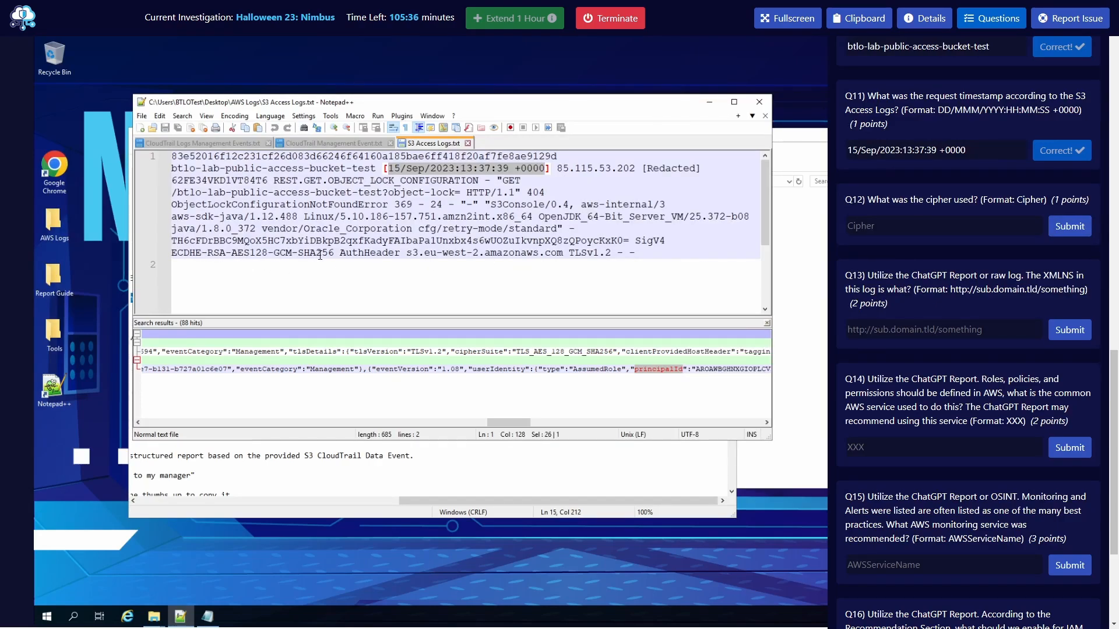
pyautogui.moveTo(171, 253); pyautogui.dragTo(334, 252)
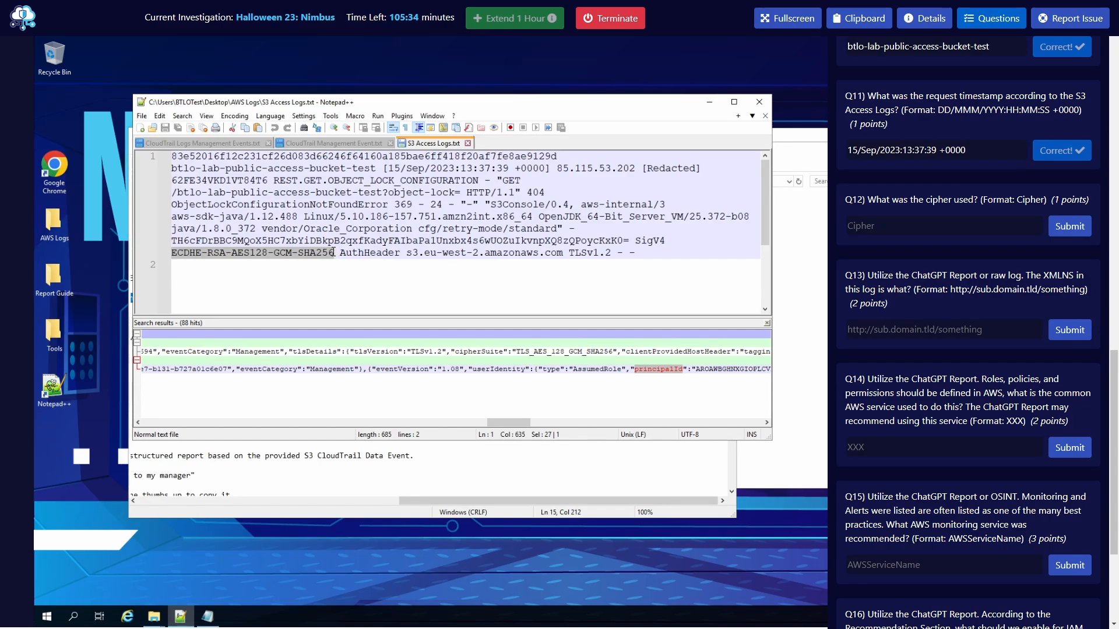
pyautogui.hotkey('ctrl', 'c')
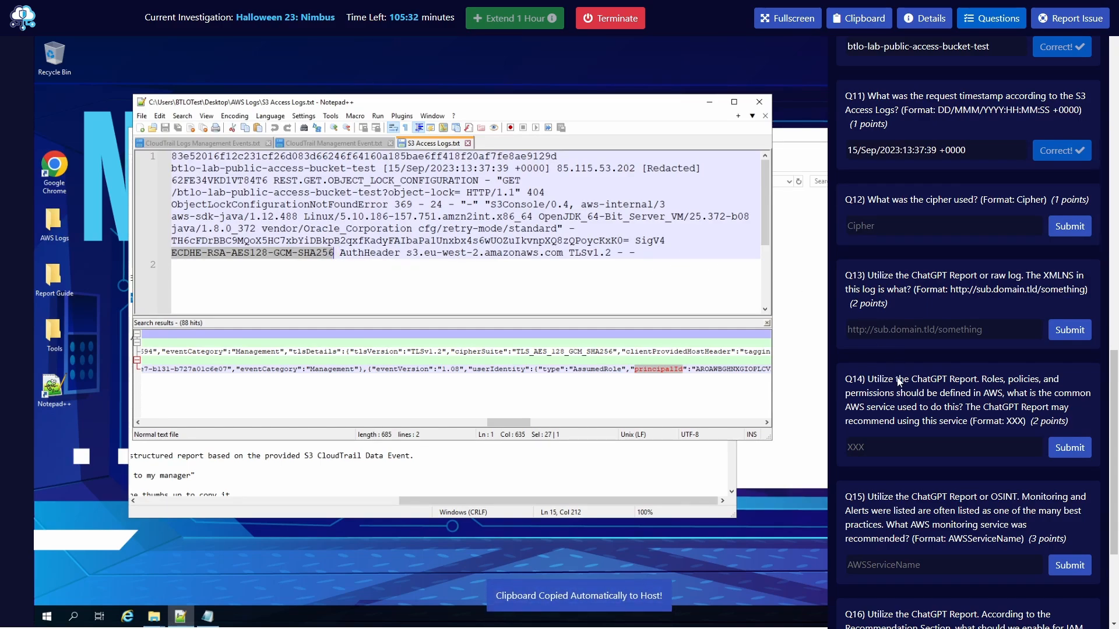
pyautogui.click(907, 219)
pyautogui.hotkey('ctrl', 'v')
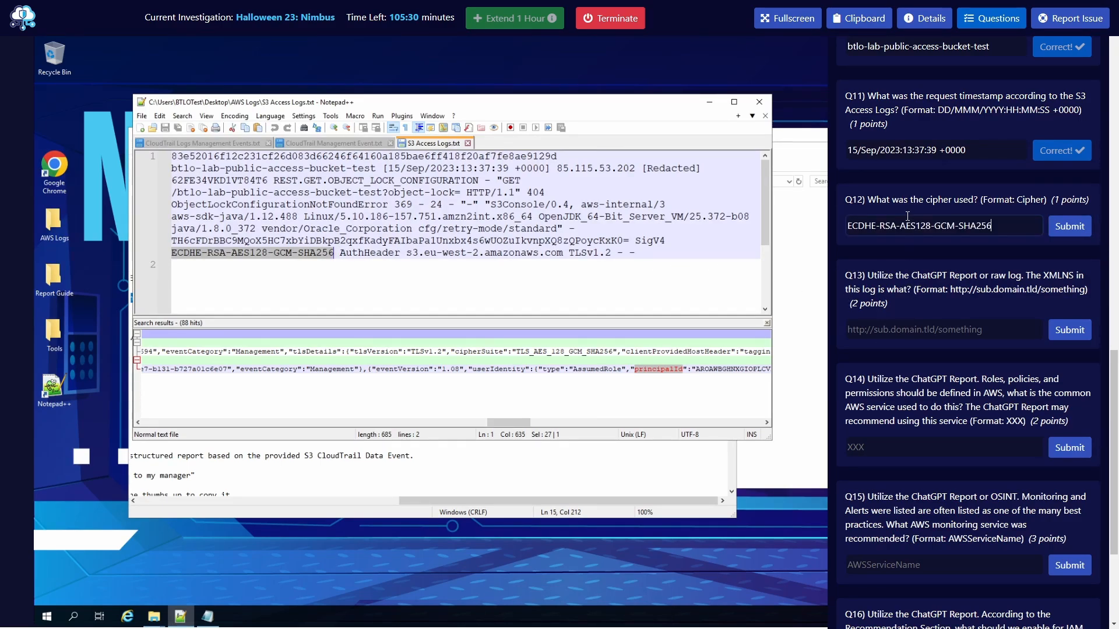
pyautogui.press('Return')
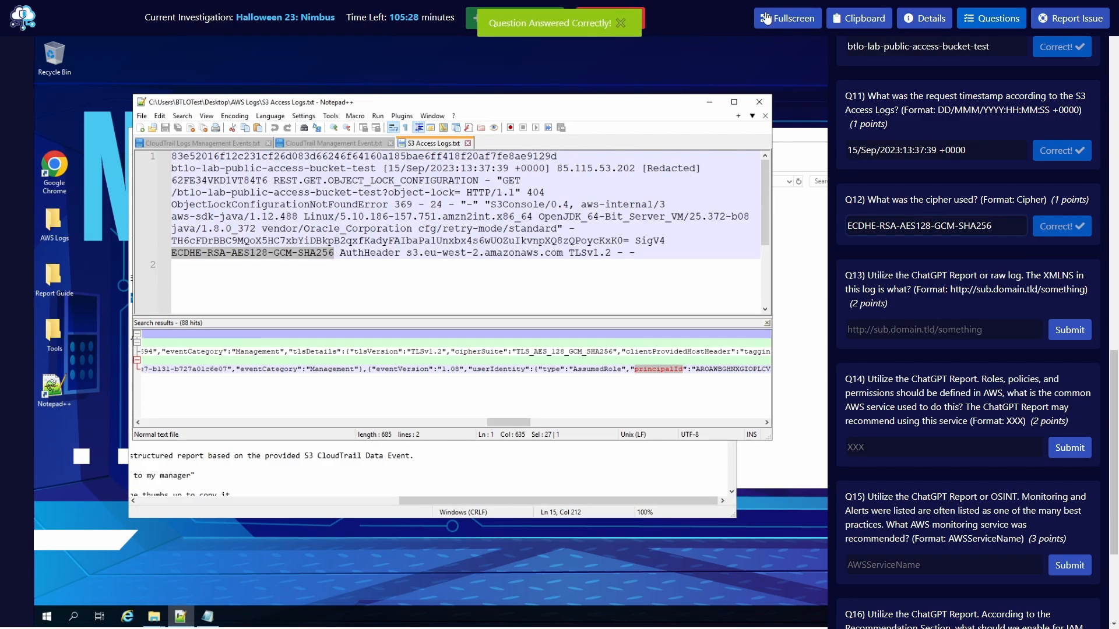
pyautogui.click(767, 17)
# Step: Search 'AWS ECDHE-RSA-AES128-GCM-SHA256 cipher' and open AWS CloudFront's supported protocols and ciphers page
pyautogui.click(360, 11)
pyautogui.click(337, 36)
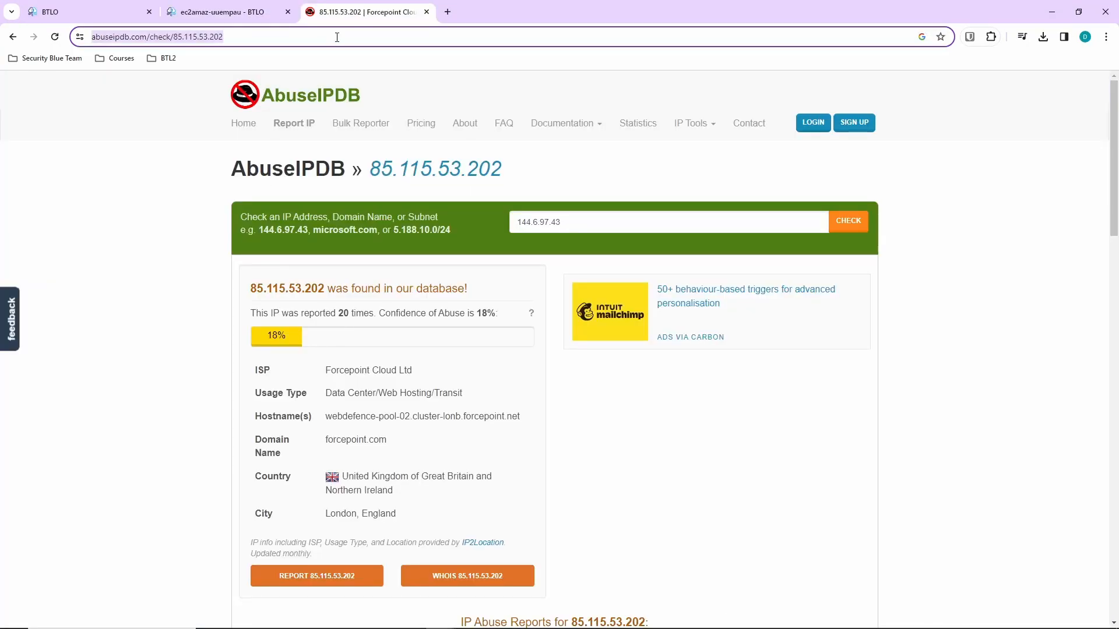
pyautogui.write('AWS')
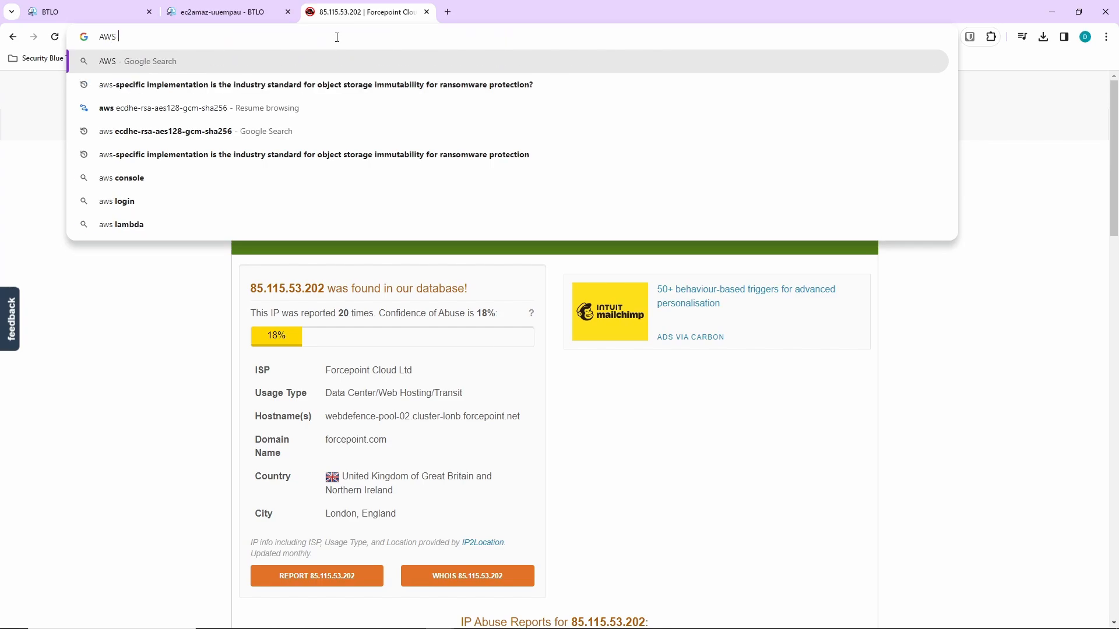
pyautogui.hotkey('ctrl', 'v')
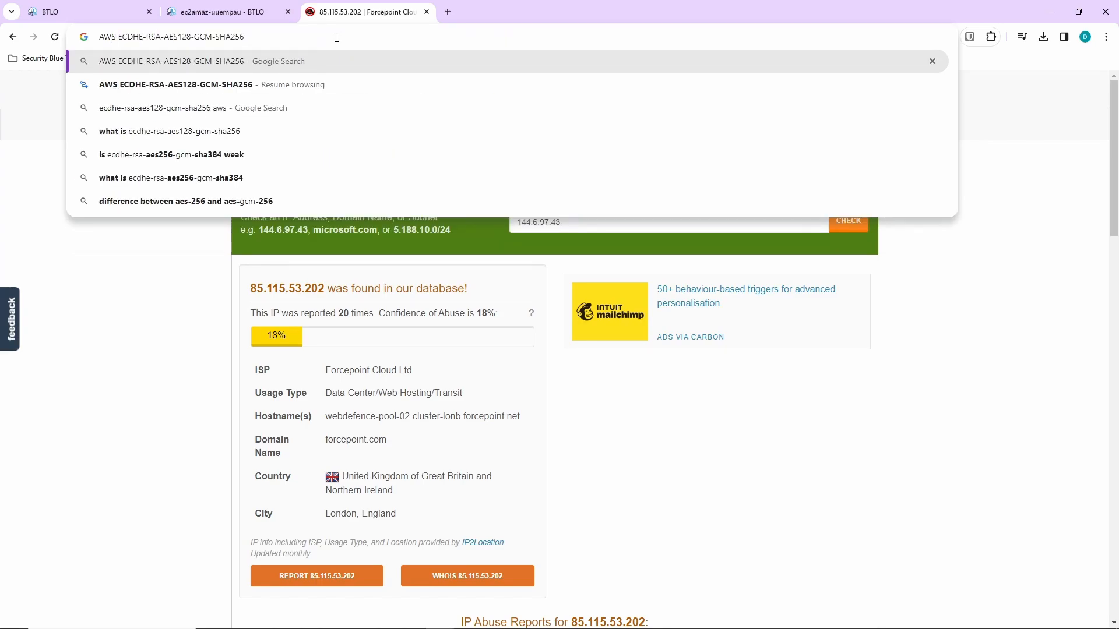
pyautogui.write('cipher')
pyautogui.press('Return')
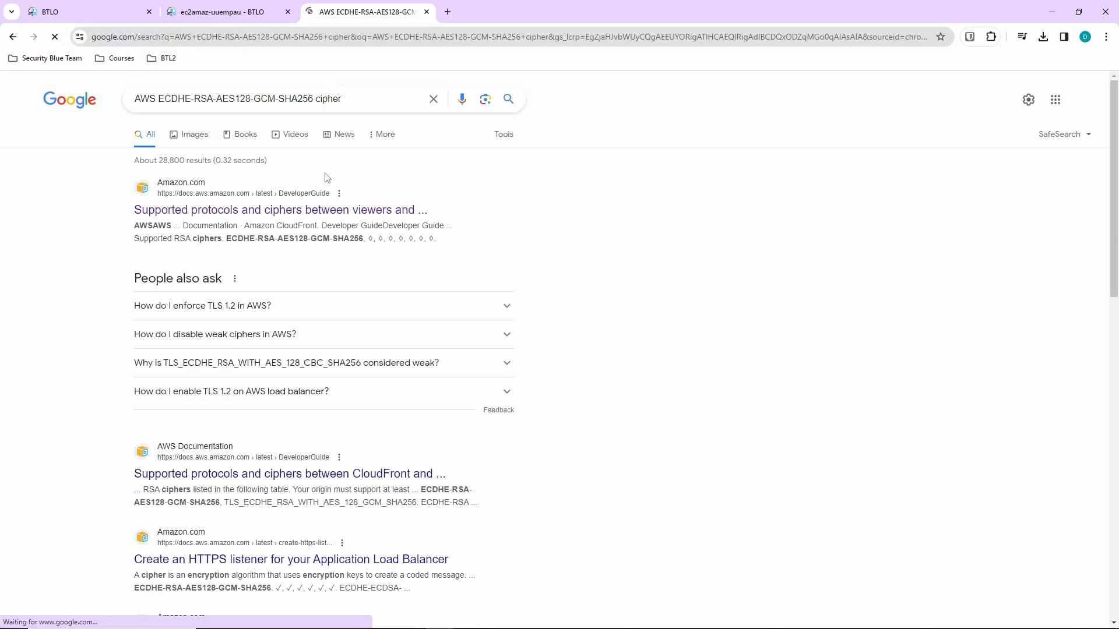
pyautogui.click(379, 213)
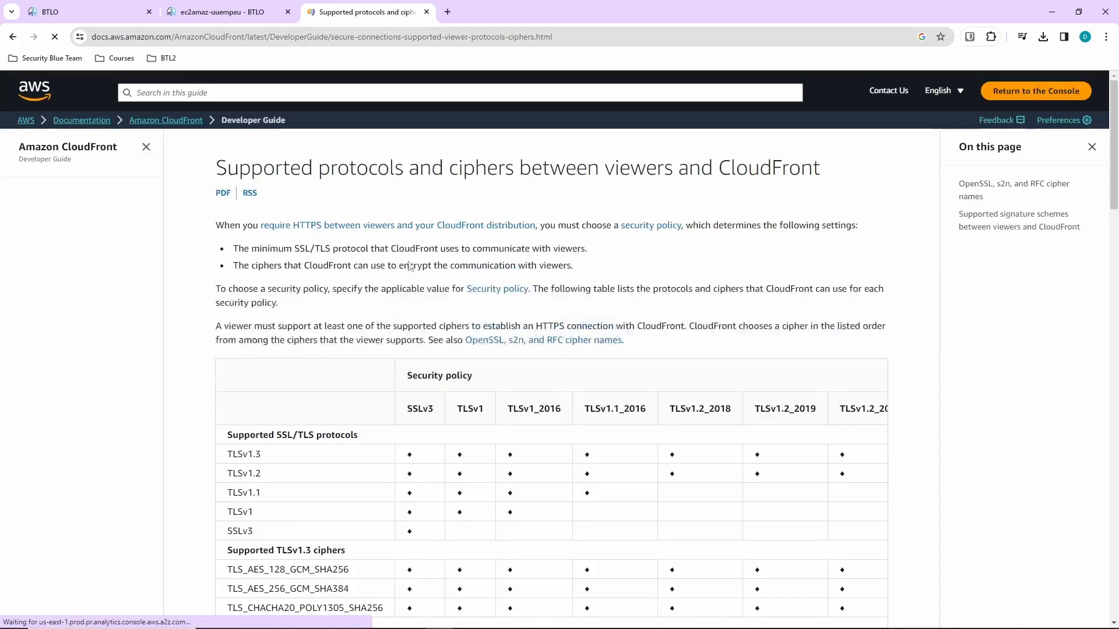
pyautogui.scroll(-7, 426, 303)
pyautogui.scroll(-5, 430, 326)
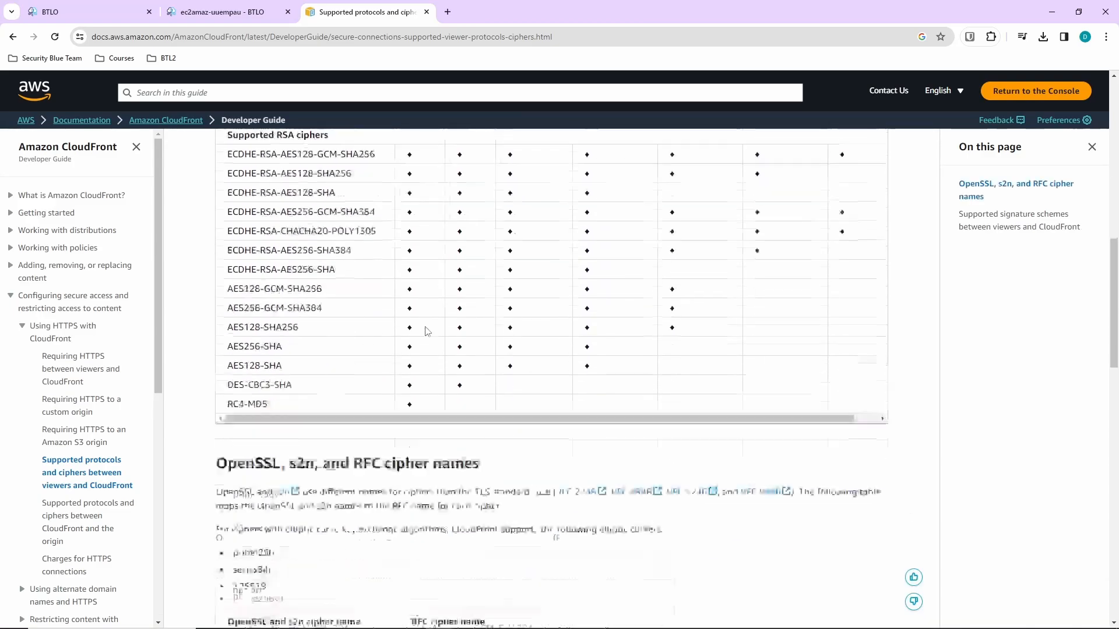
pyautogui.scroll(12, 434, 335)
# Step: Return to the BTLO tab and show the investigation fullscreen with the questions list in view
pyautogui.click(231, 8)
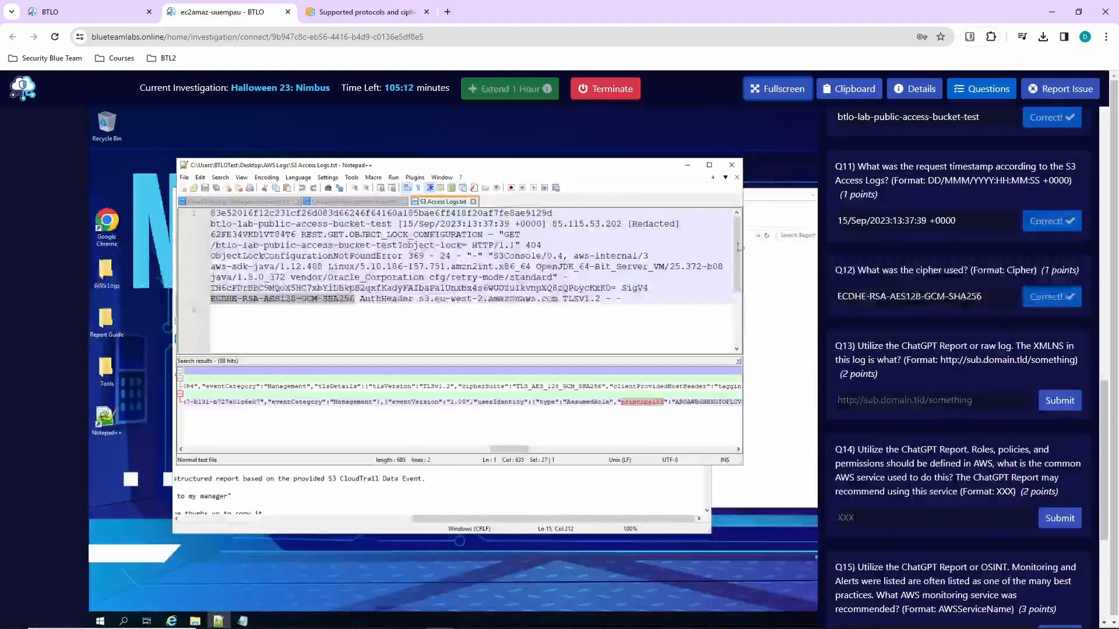
pyautogui.scroll(1, 912, 311)
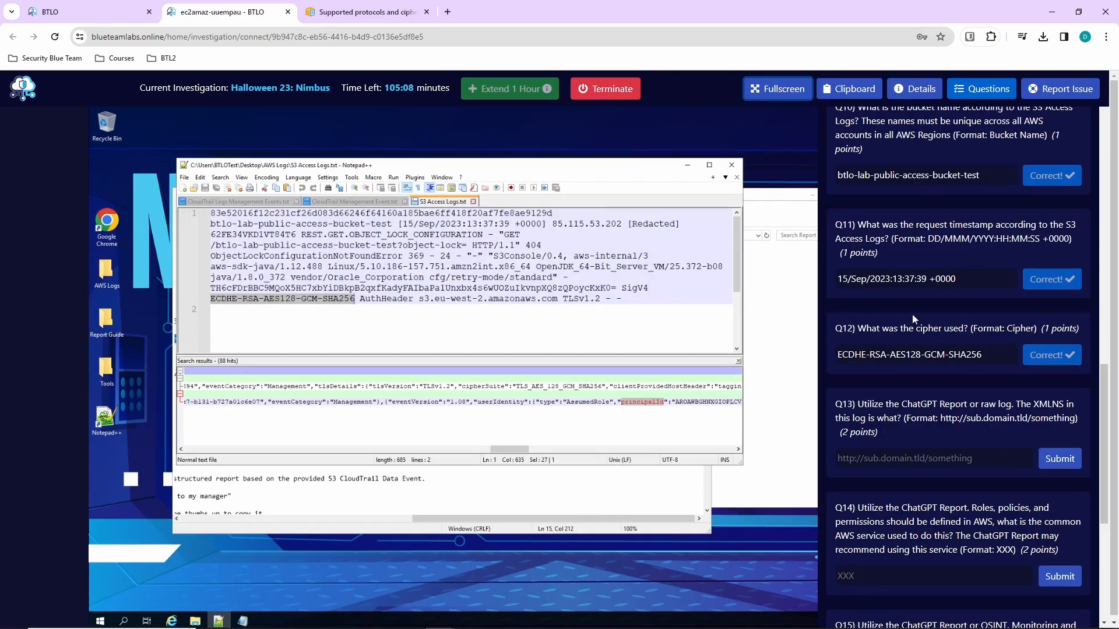
pyautogui.click(794, 90)
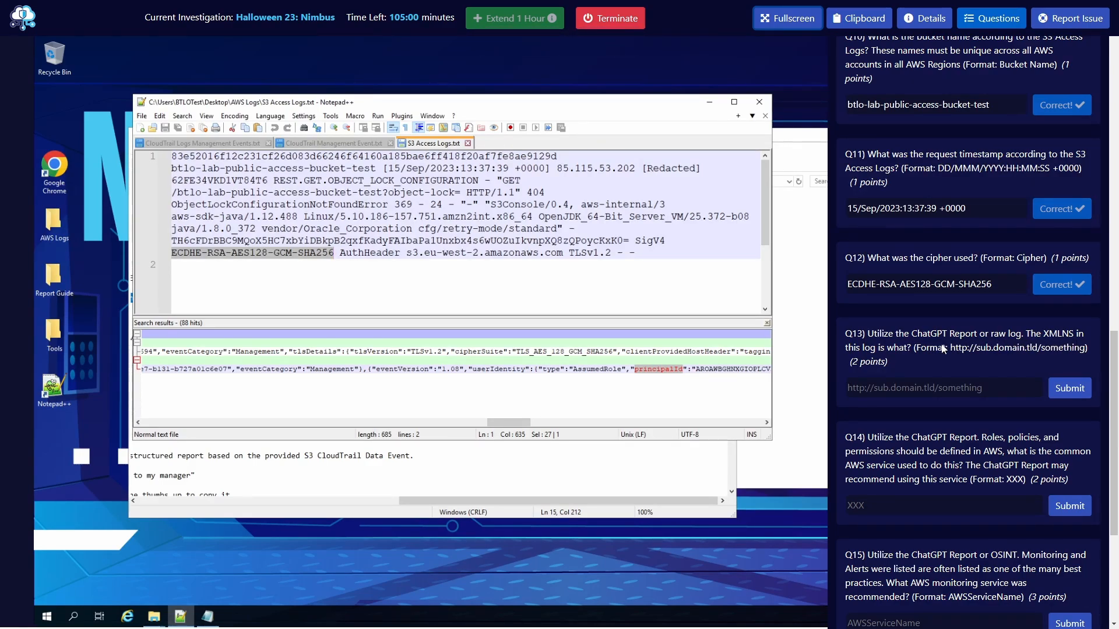
pyautogui.scroll(-1, 941, 350)
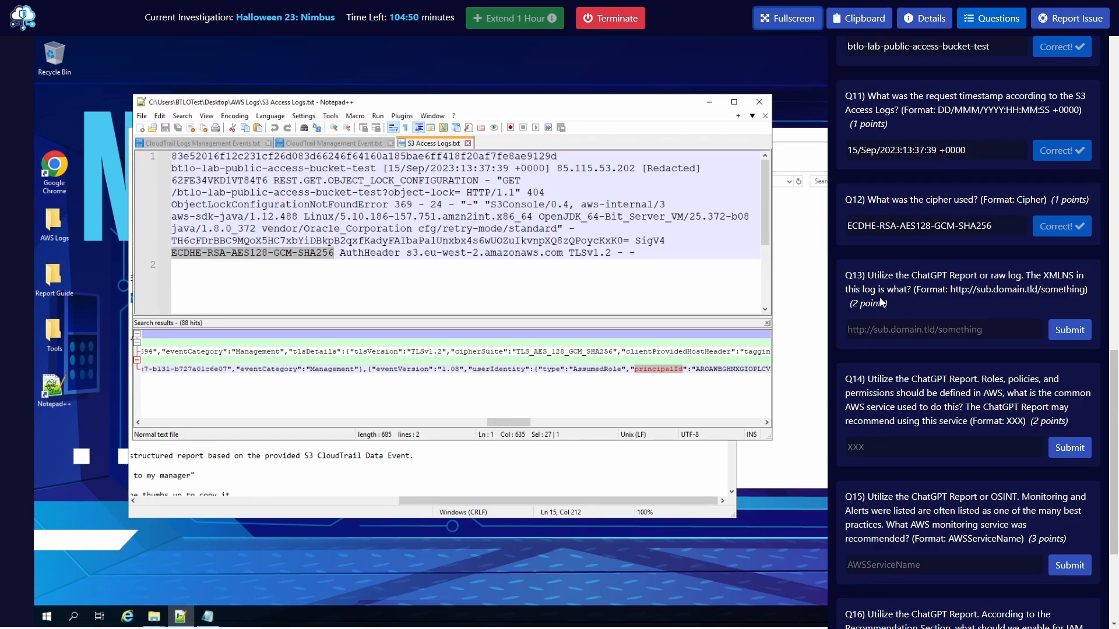
pyautogui.click(801, 18)
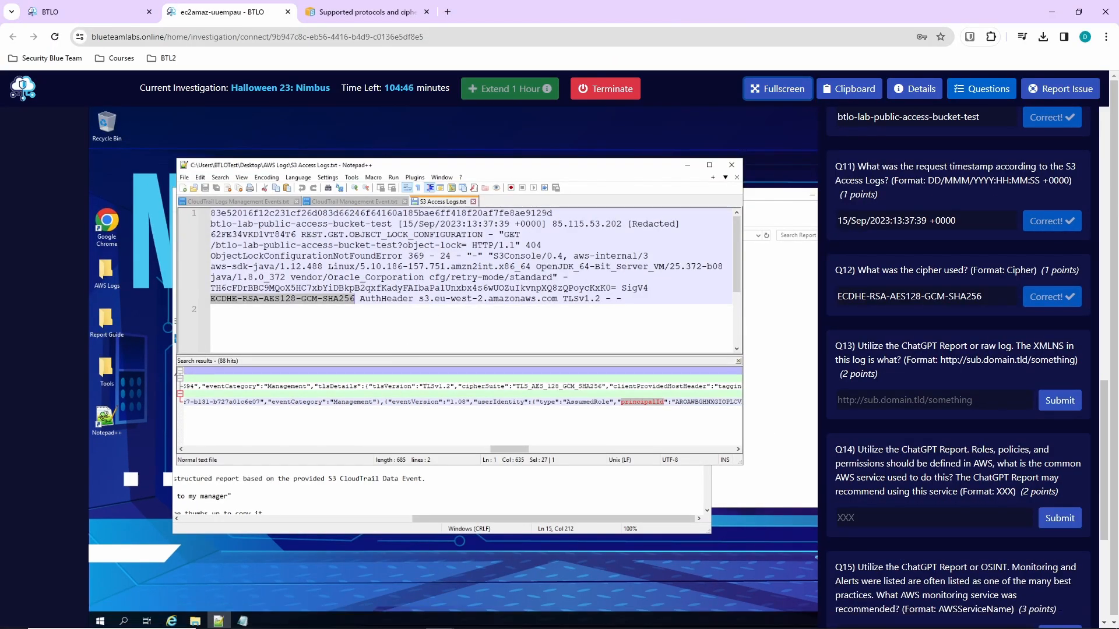
pyautogui.click(501, 620)
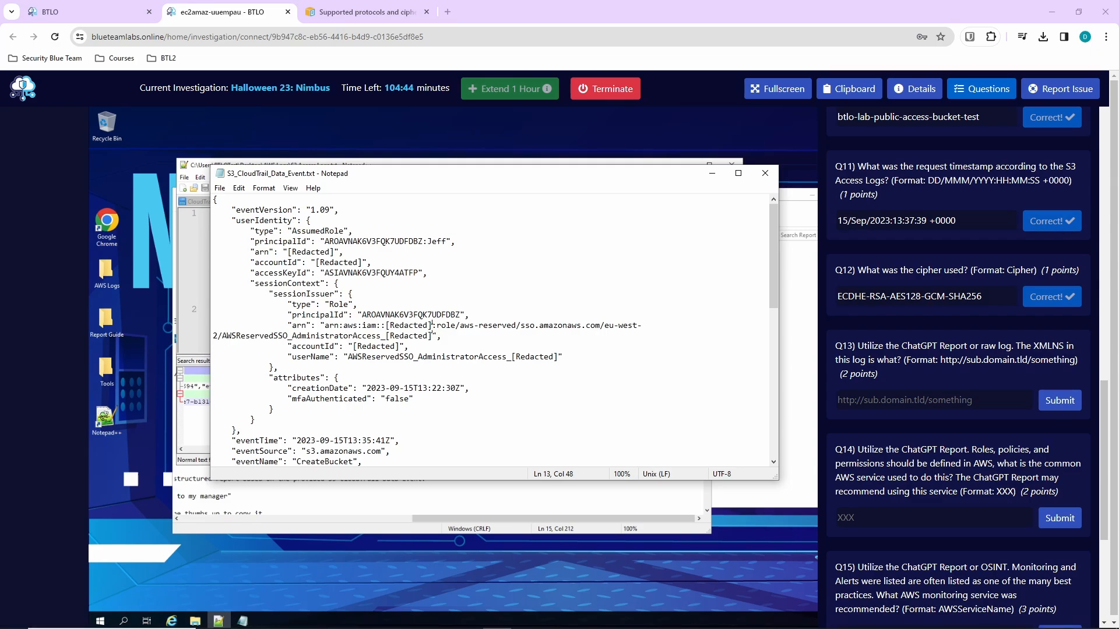
pyautogui.hotkey('ctrl', 'f')
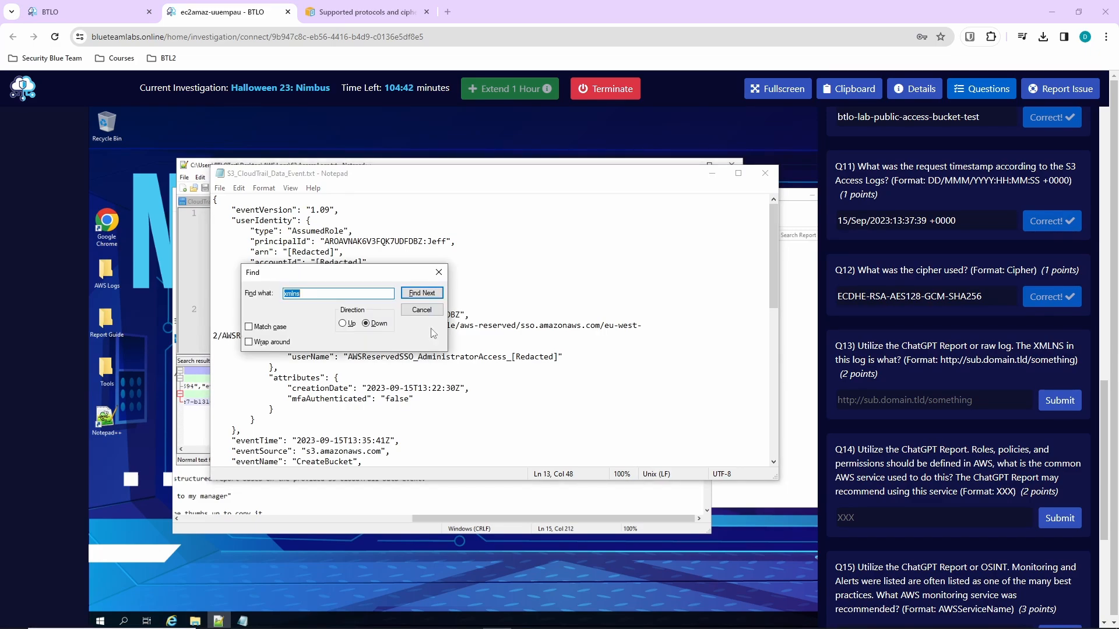
pyautogui.write('xmlns')
pyautogui.press('Return')
pyautogui.scroll(-1, 446, 403)
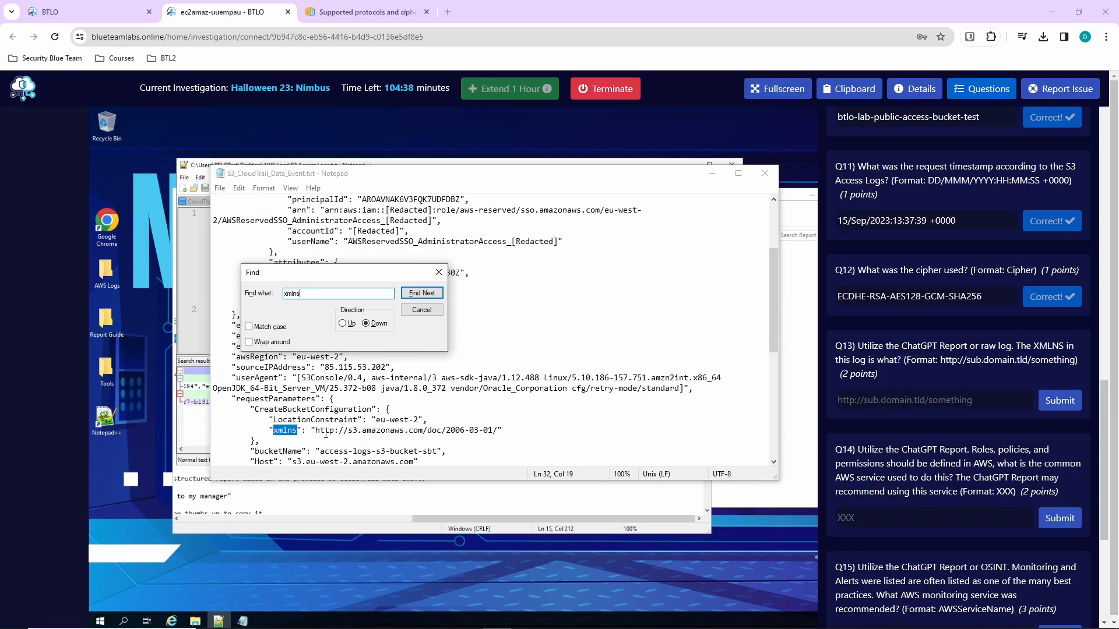
pyautogui.moveTo(315, 430); pyautogui.dragTo(500, 430)
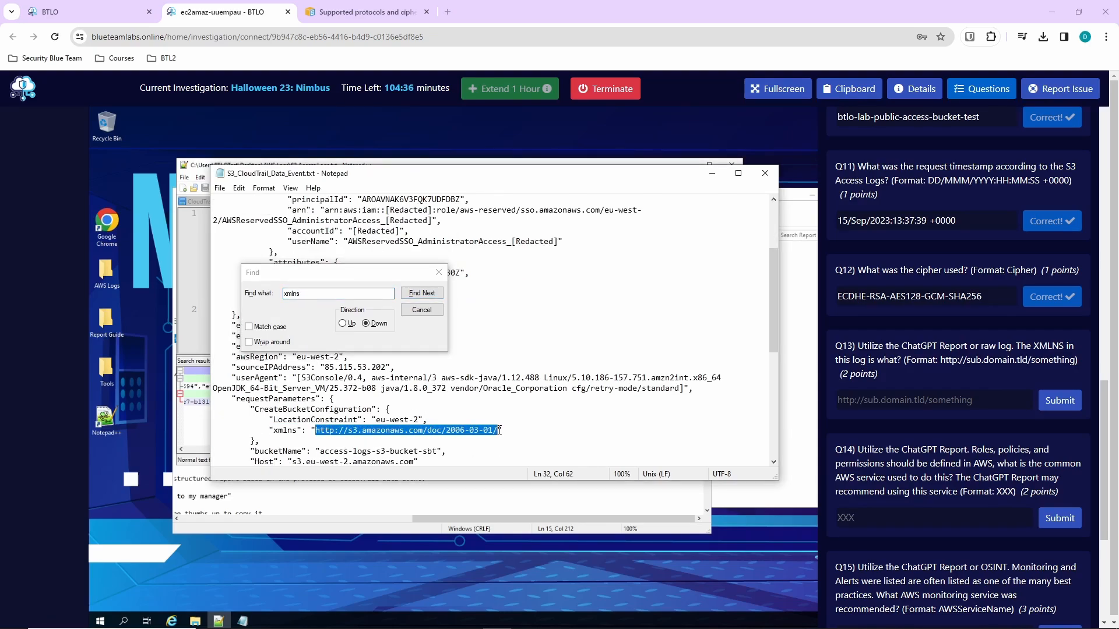
pyautogui.click(929, 393)
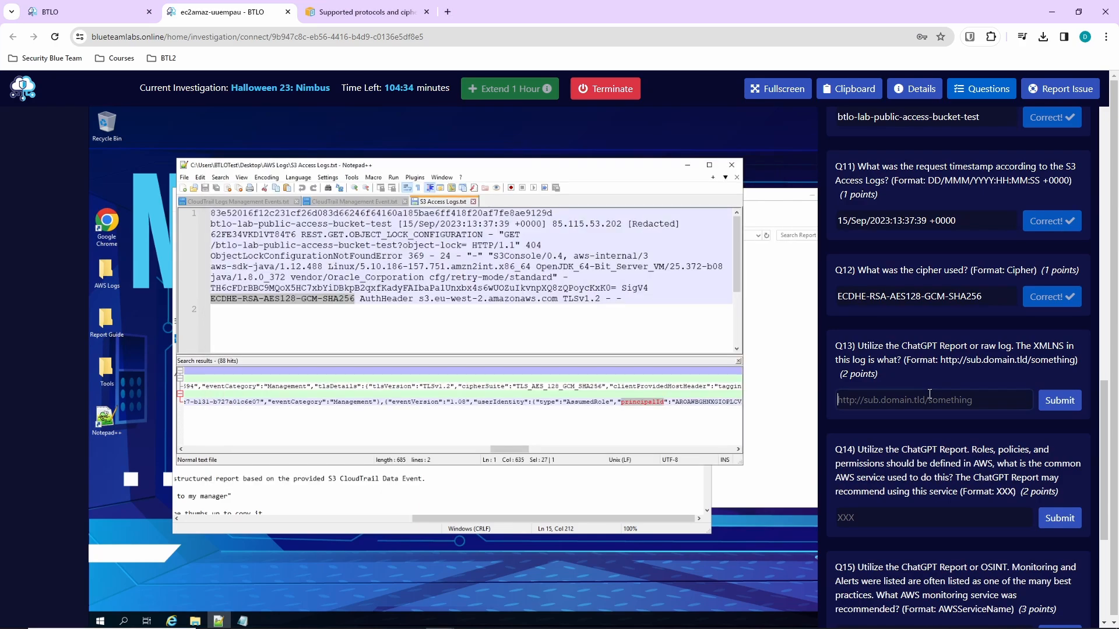
pyautogui.hotkey('ctrl', 'v')
pyautogui.press('Return')
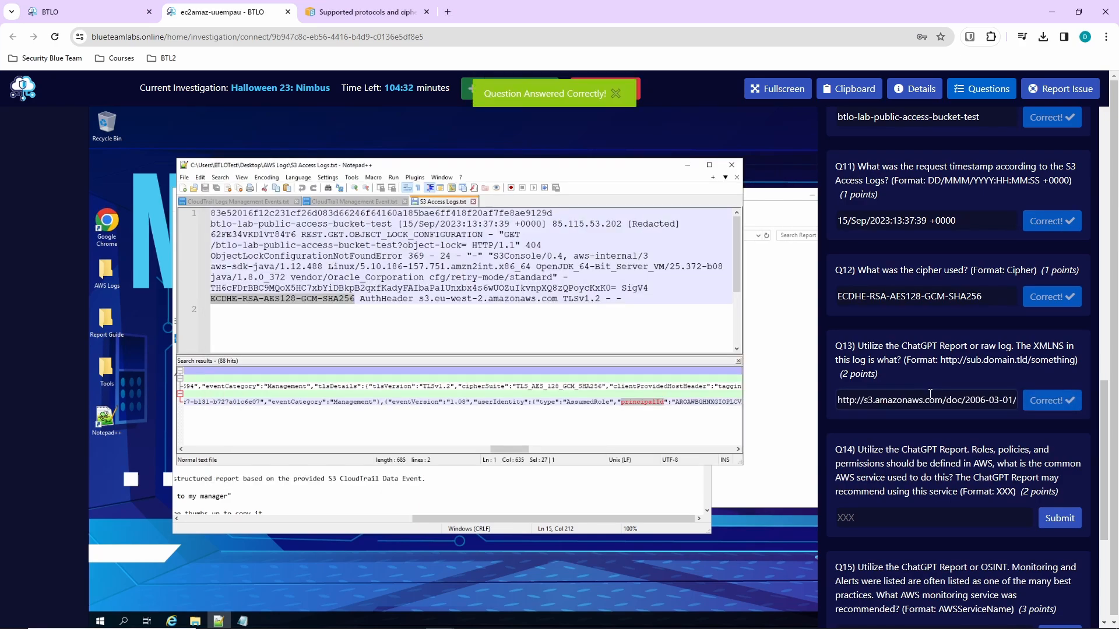
pyautogui.scroll(-2, 934, 400)
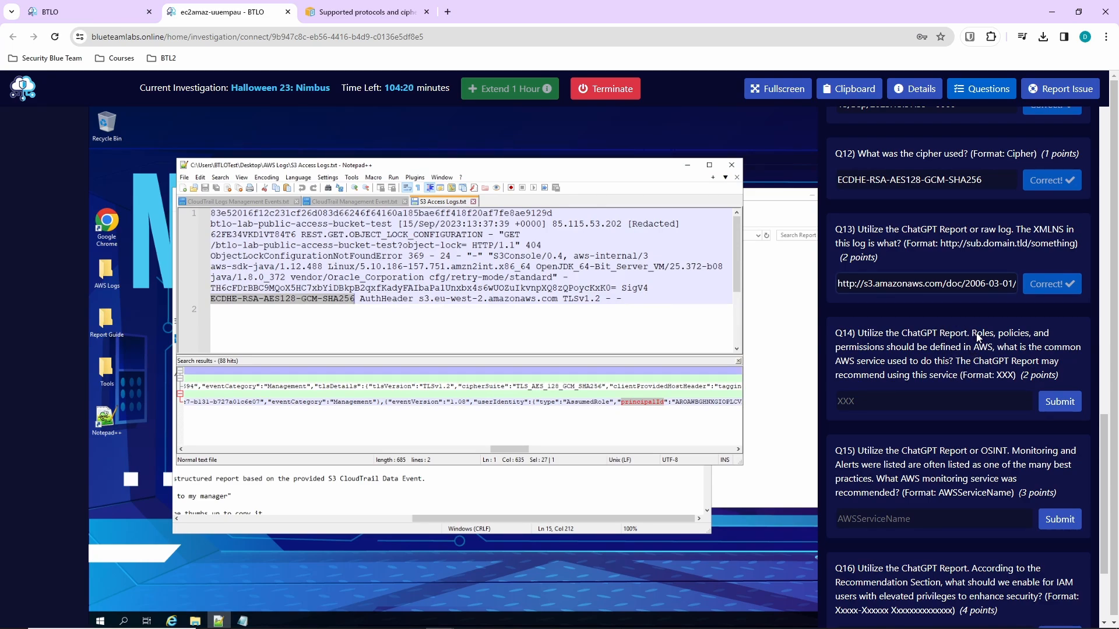
# Step: Google the Q14 sentence about roles, policies and permissions in a new tab
pyautogui.moveTo(972, 335); pyautogui.dragTo(993, 348)
pyautogui.rightClick(993, 349)
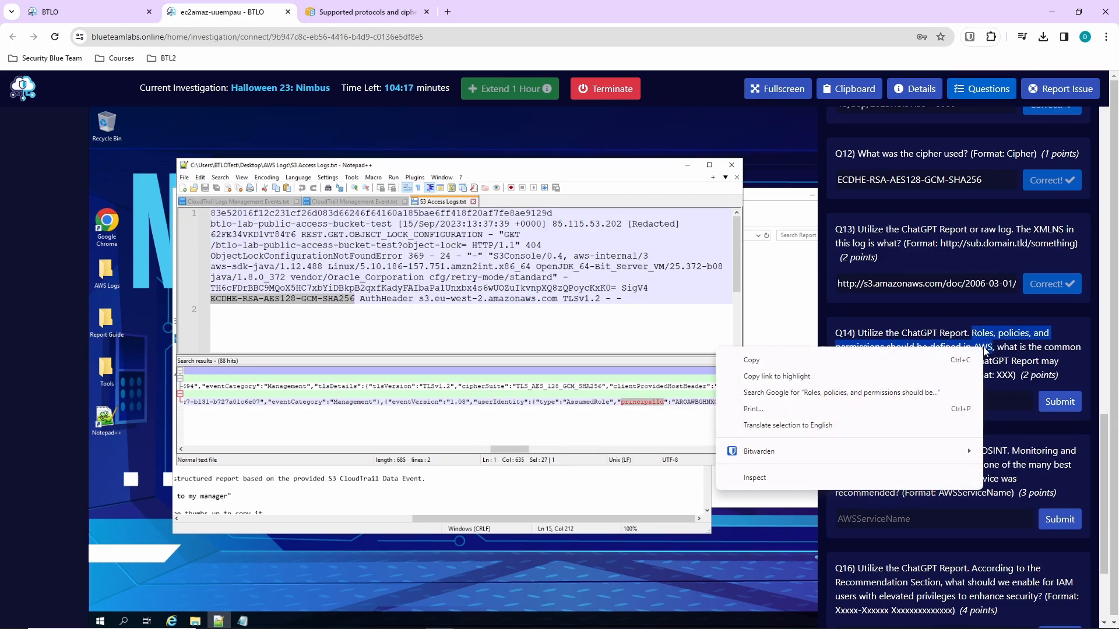
pyautogui.click(871, 355)
pyautogui.click(351, 32)
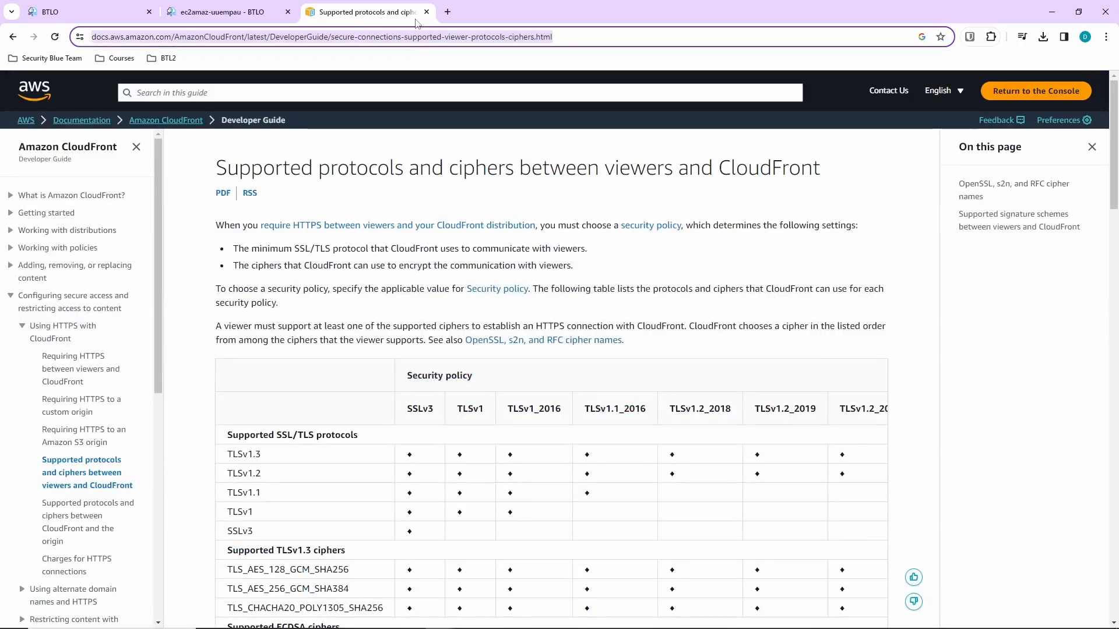
pyautogui.click(454, 14)
pyautogui.hotkey('ctrl', 'v')
pyautogui.press('Return')
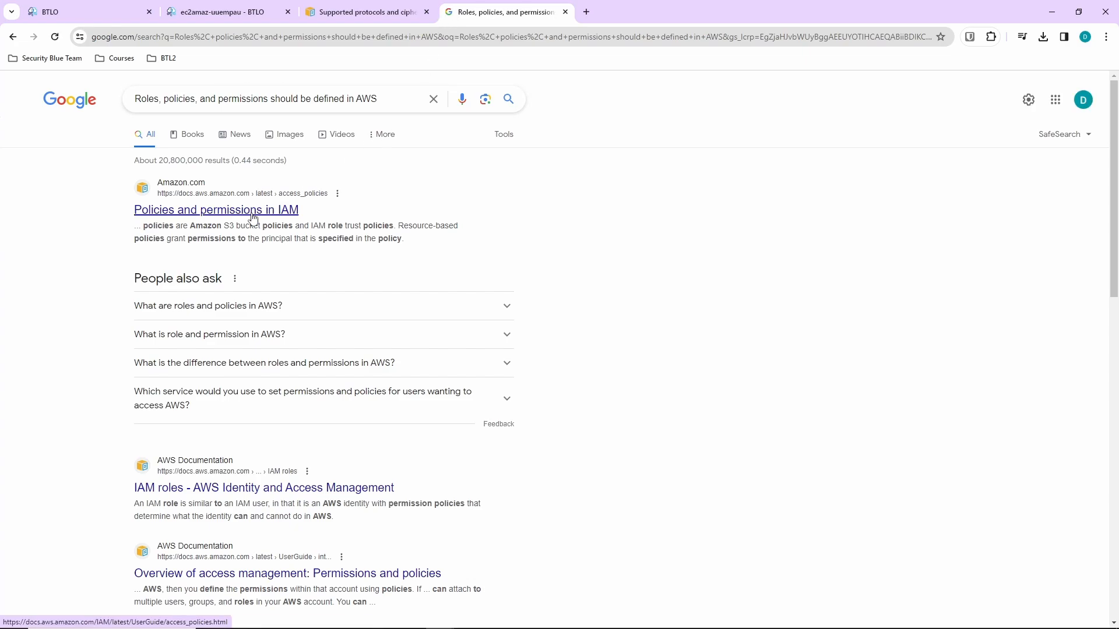
# Step: Submit IAM as the Q14 answer and scroll on to the remaining questions
pyautogui.click(247, 11)
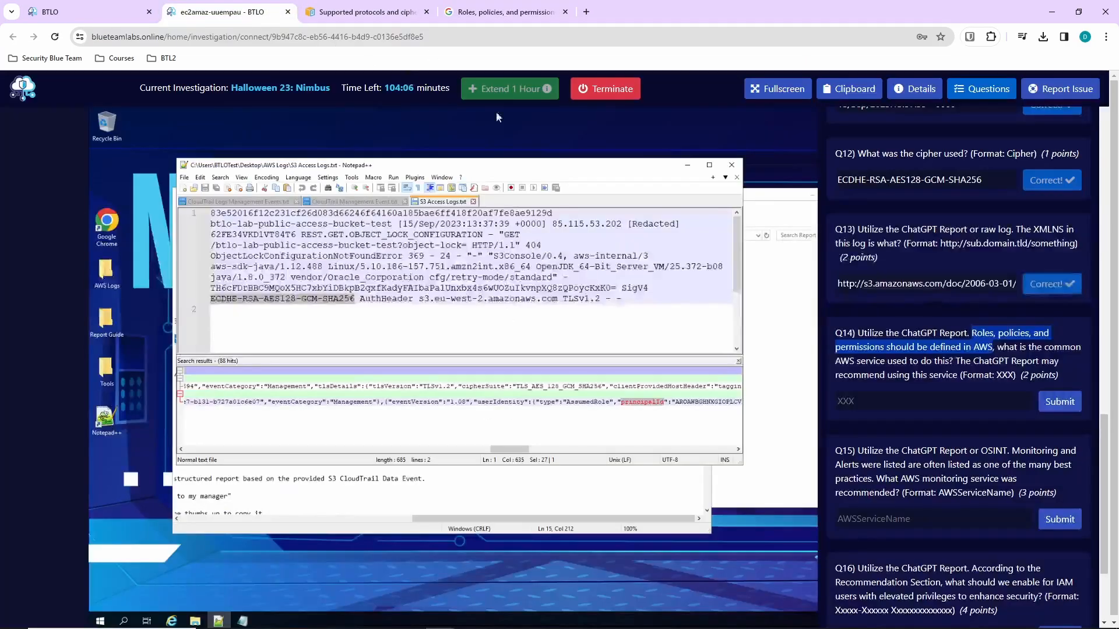
pyautogui.click(890, 402)
pyautogui.write('IAM')
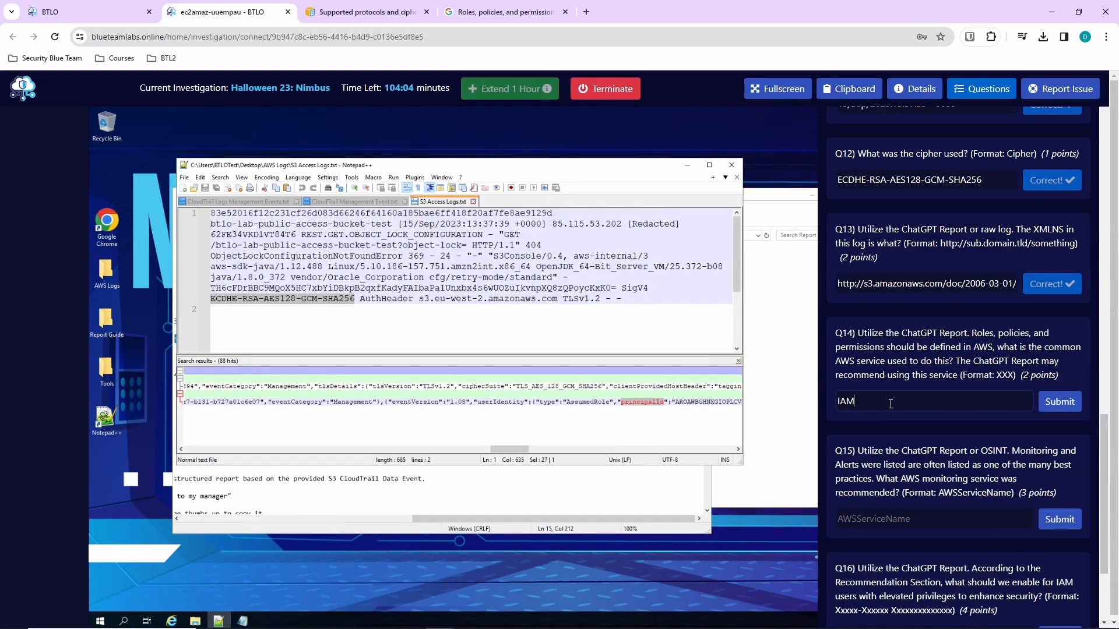
pyautogui.press('Return')
pyautogui.click(506, 12)
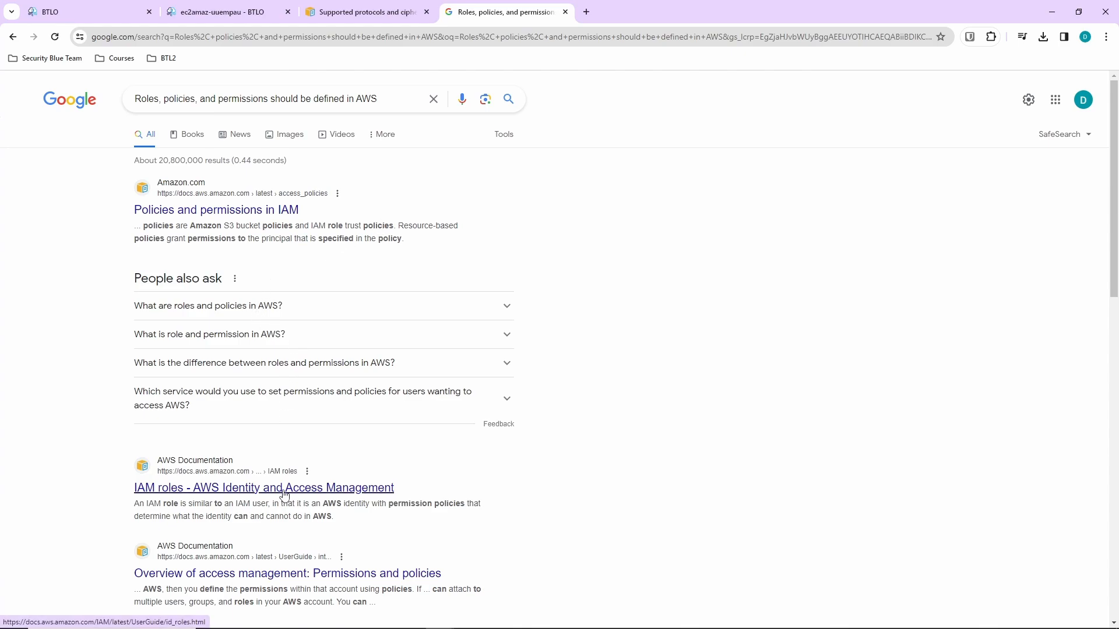
pyautogui.click(259, 13)
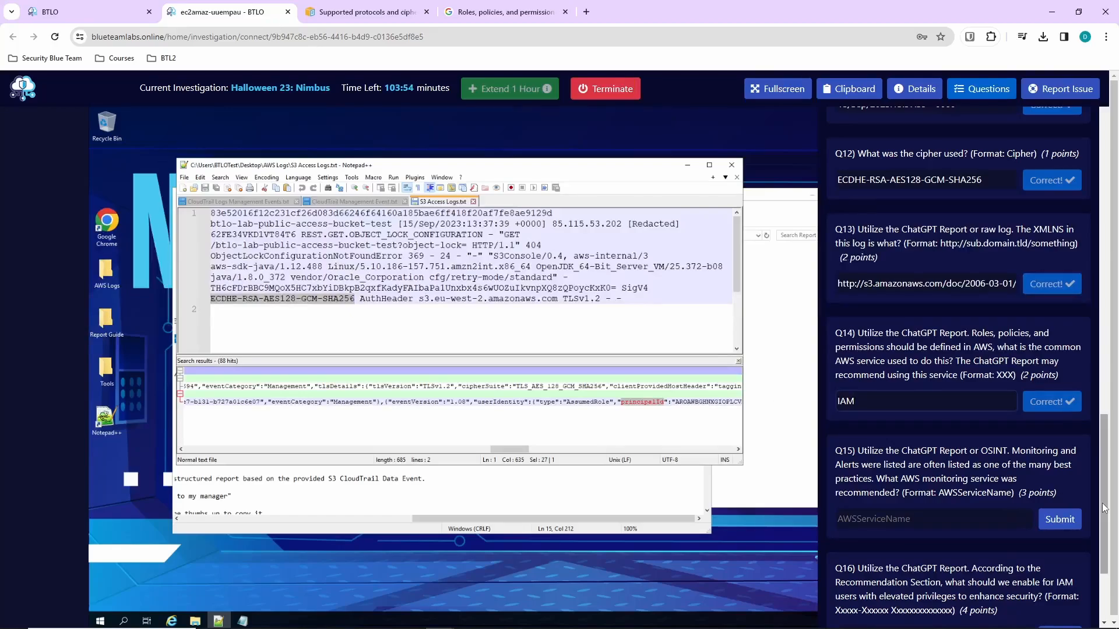
pyautogui.scroll(-3, 946, 437)
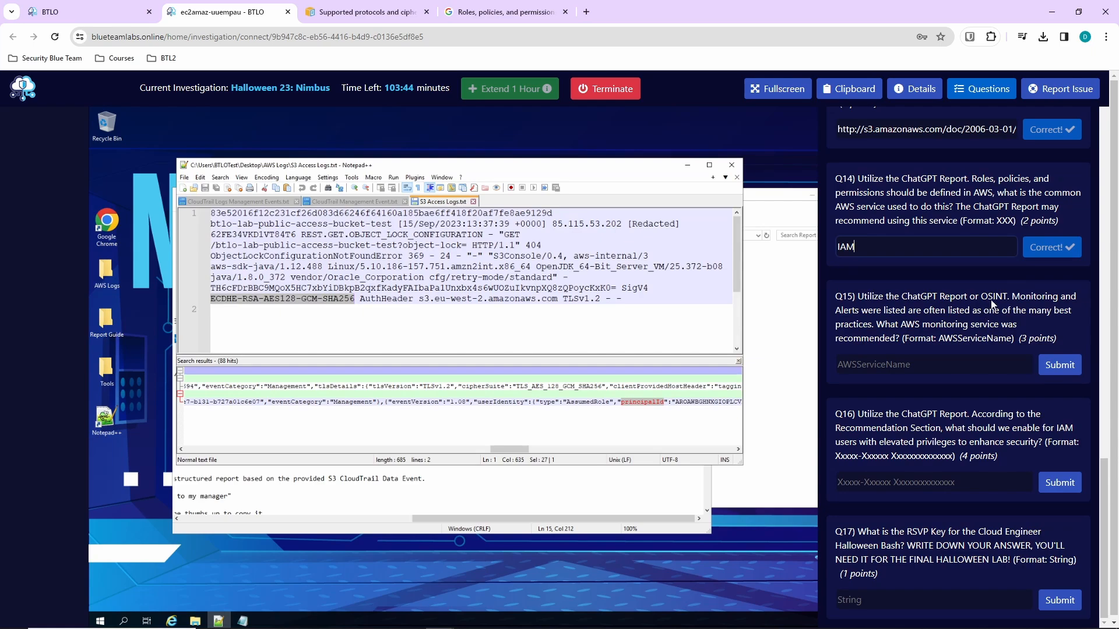
# Step: Google the copied Q15 question text with 'AWS' added to the query
pyautogui.moveTo(1012, 297); pyautogui.dragTo(872, 332)
pyautogui.hotkey('ctrl', 'c')
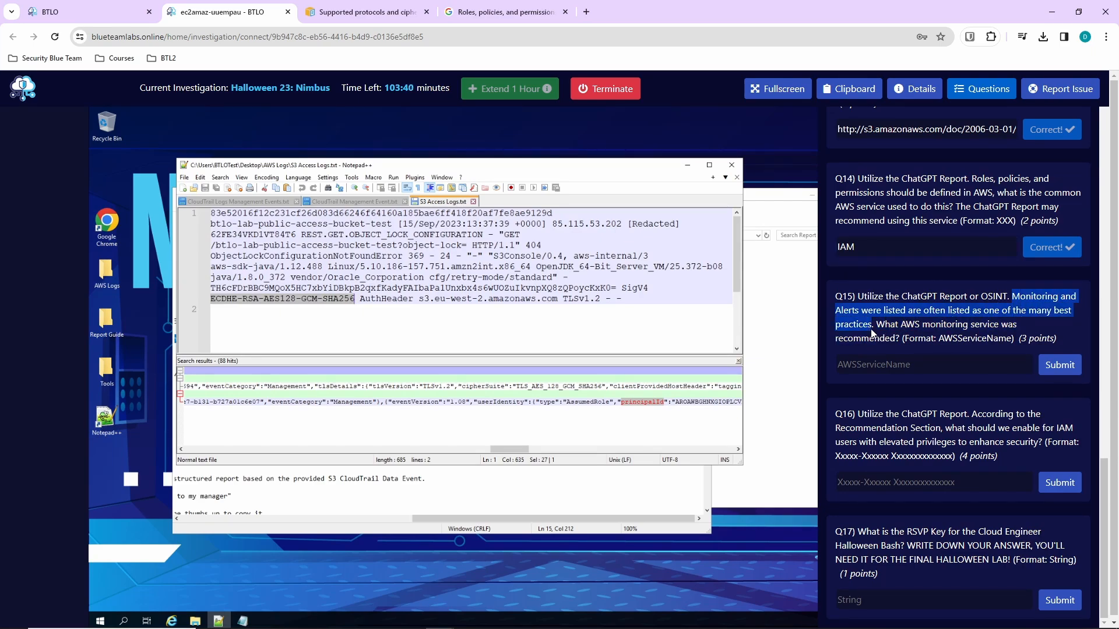
pyautogui.click(449, 13)
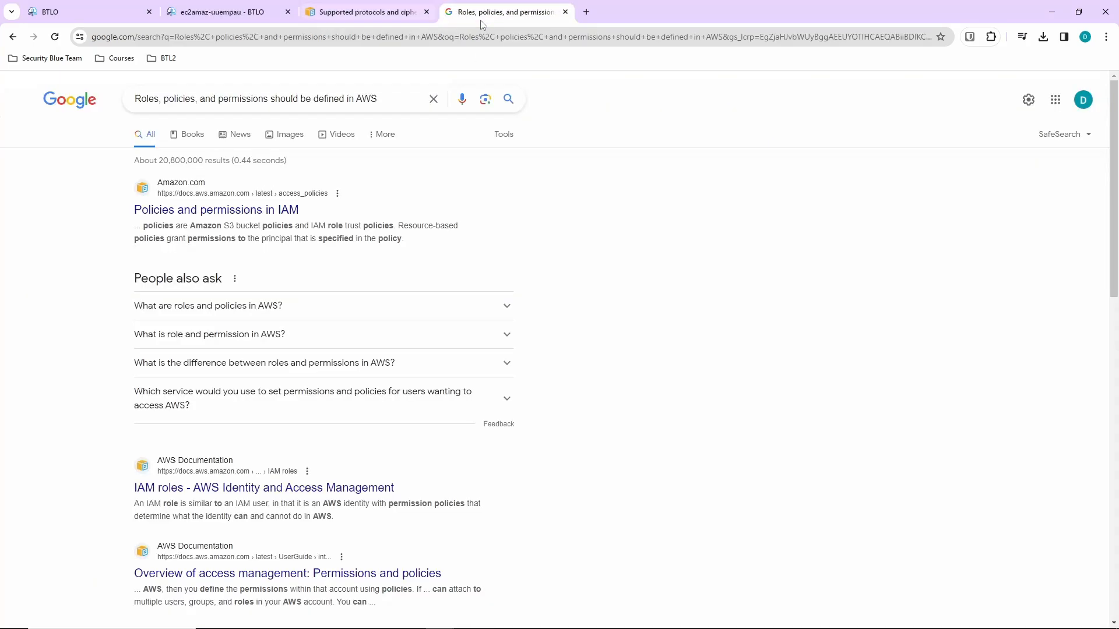
pyautogui.tripleClick(387, 97)
pyautogui.hotkey('ctrl', 'v')
pyautogui.press('Return')
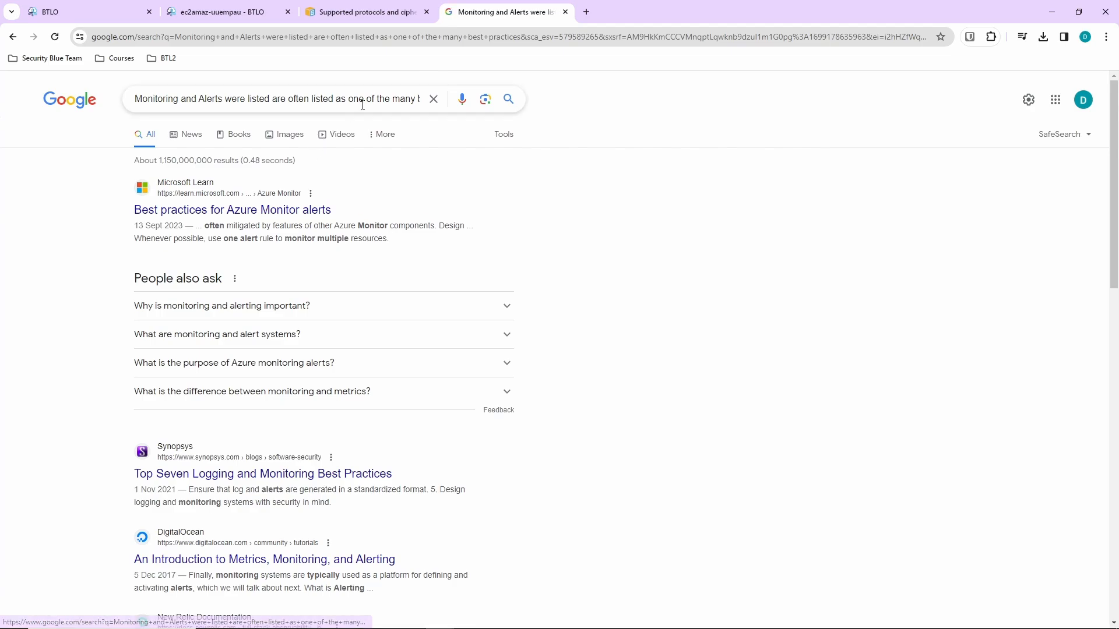
pyautogui.click(343, 98)
pyautogui.write('AWS')
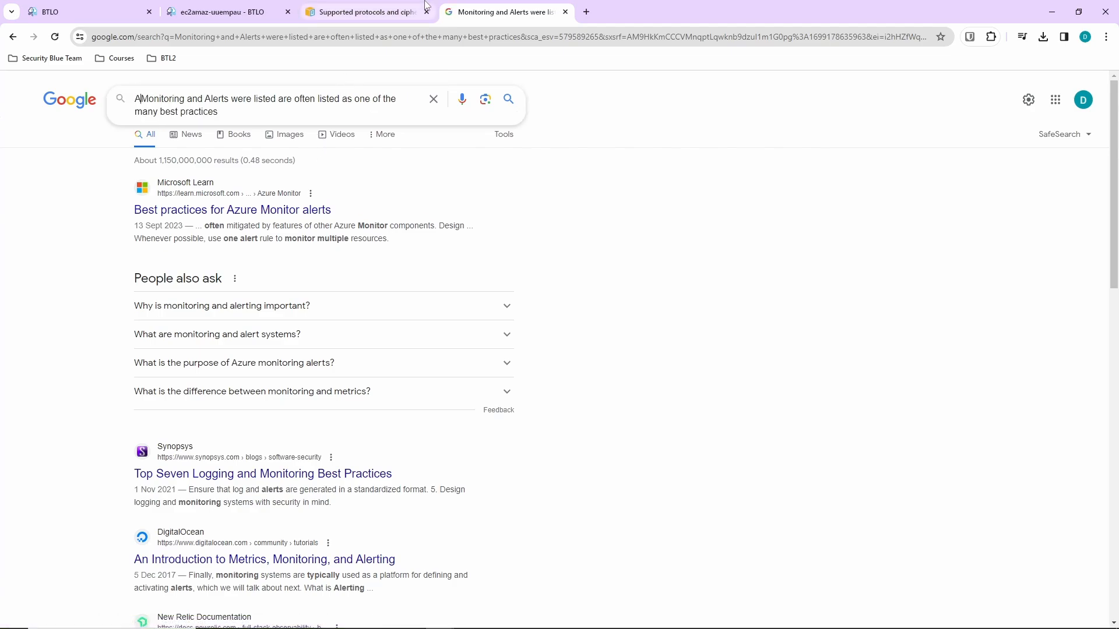
pyautogui.press('Return')
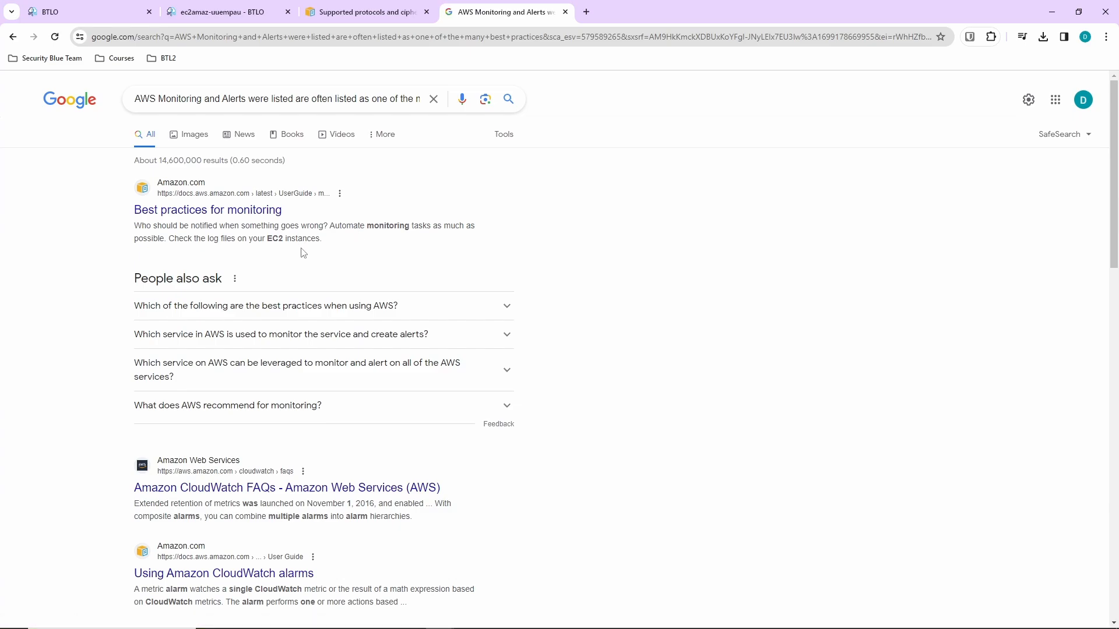
# Step: Enter CloudWatch as the Q15 answer in the lab
pyautogui.click(362, 12)
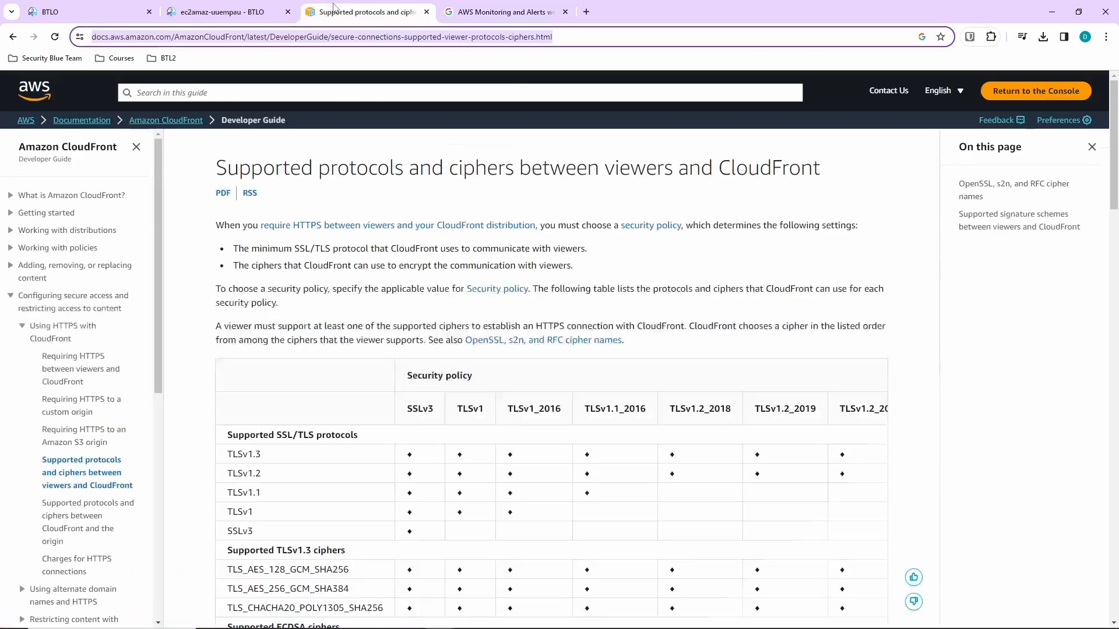
pyautogui.click(221, 12)
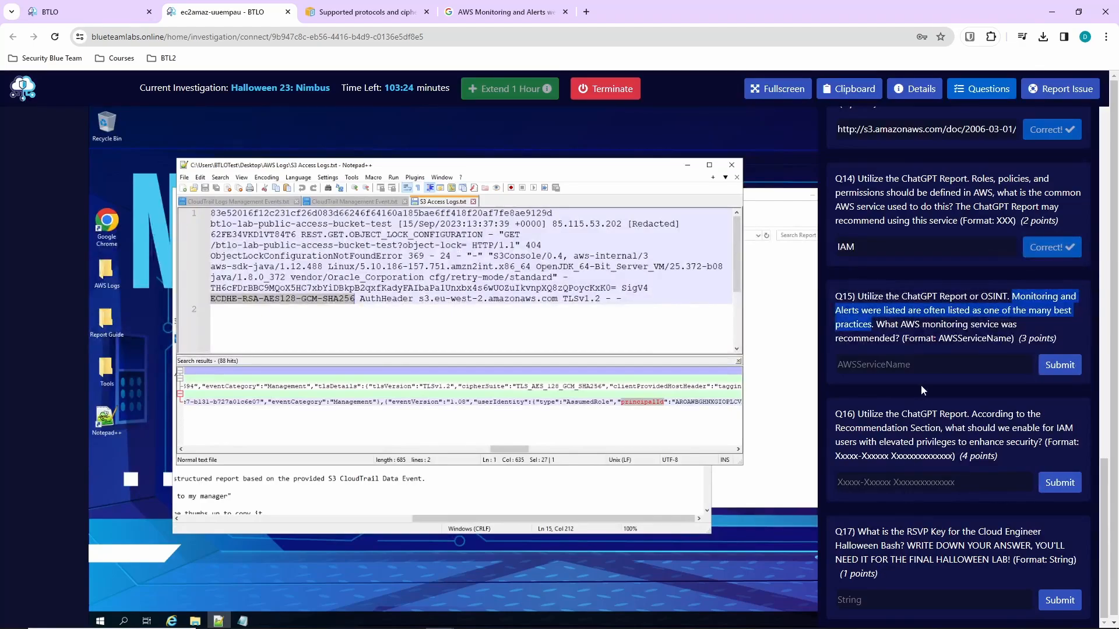
pyautogui.click(922, 364)
pyautogui.write('CloudWatch')
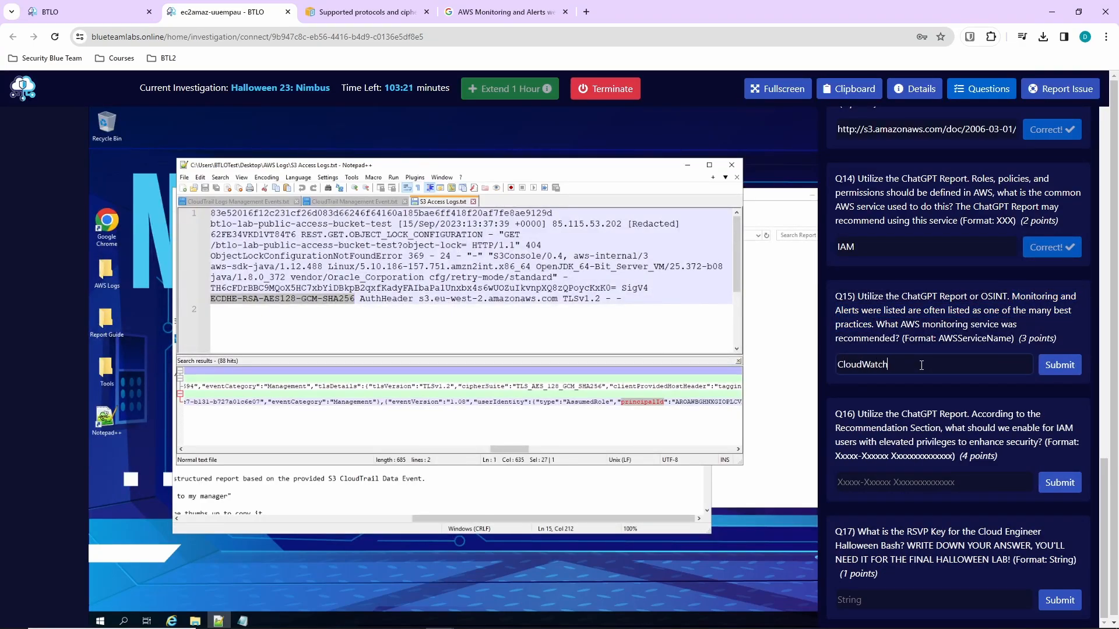
pyautogui.press('Return')
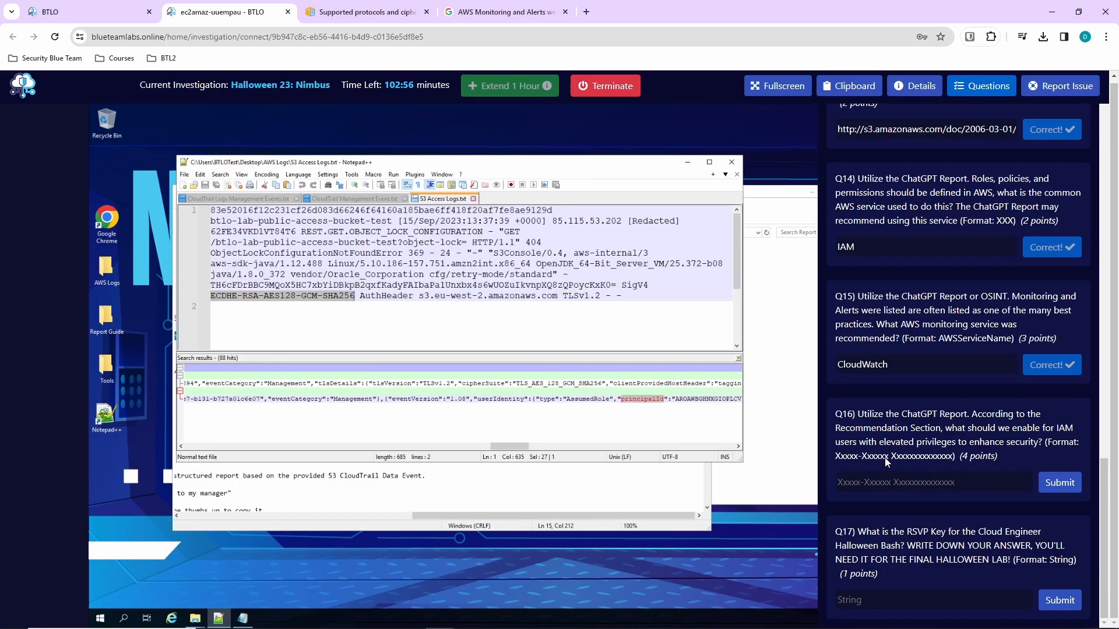
# Step: Search Google using the copied Q16 question wording
pyautogui.moveTo(946, 429); pyautogui.dragTo(1047, 444)
pyautogui.hotkey('ctrl', 'c')
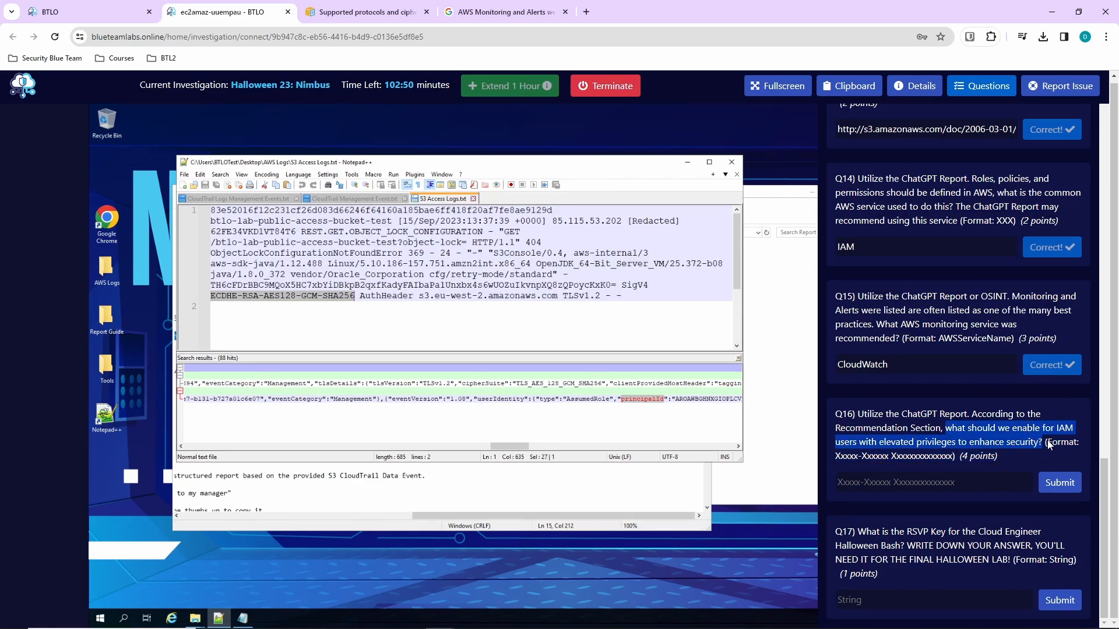
pyautogui.click(515, 5)
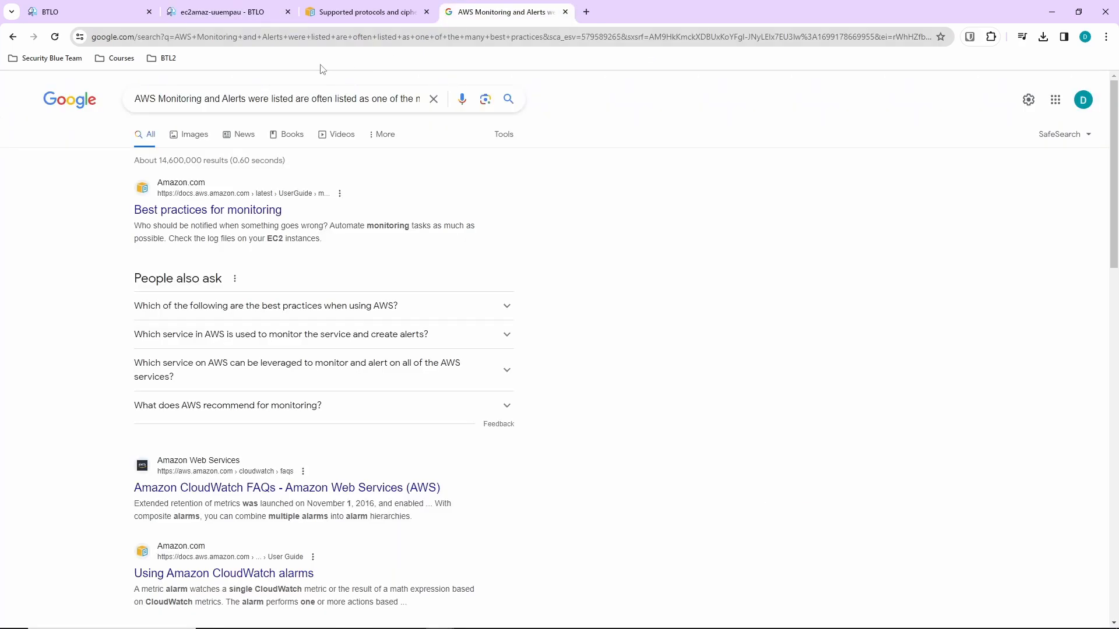
pyautogui.tripleClick(308, 107)
pyautogui.hotkey('ctrl', 'v')
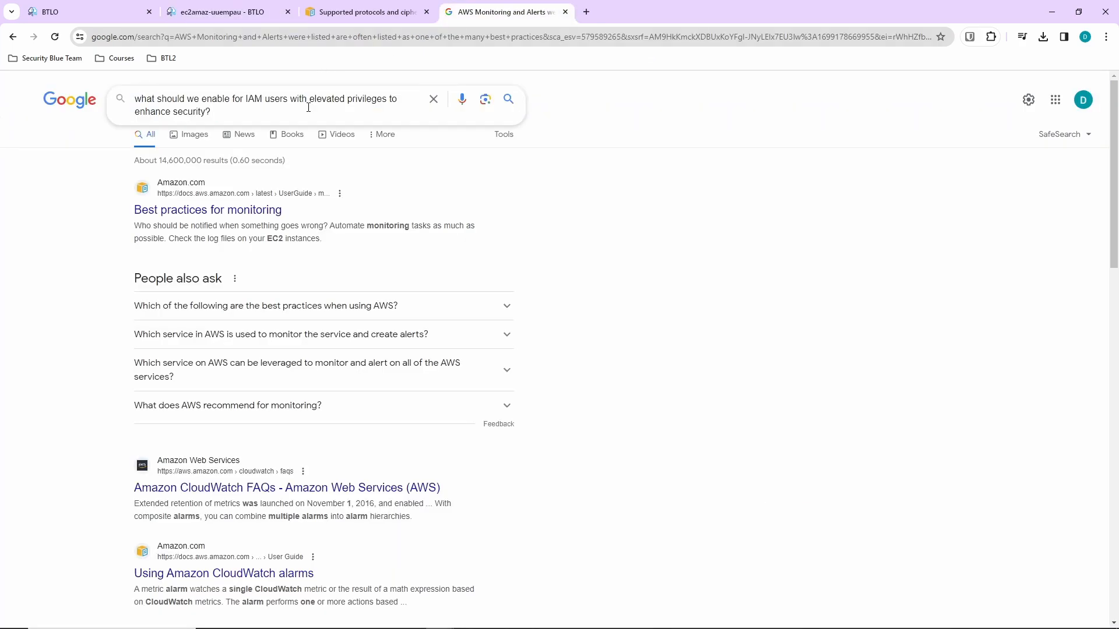
pyautogui.press('Return')
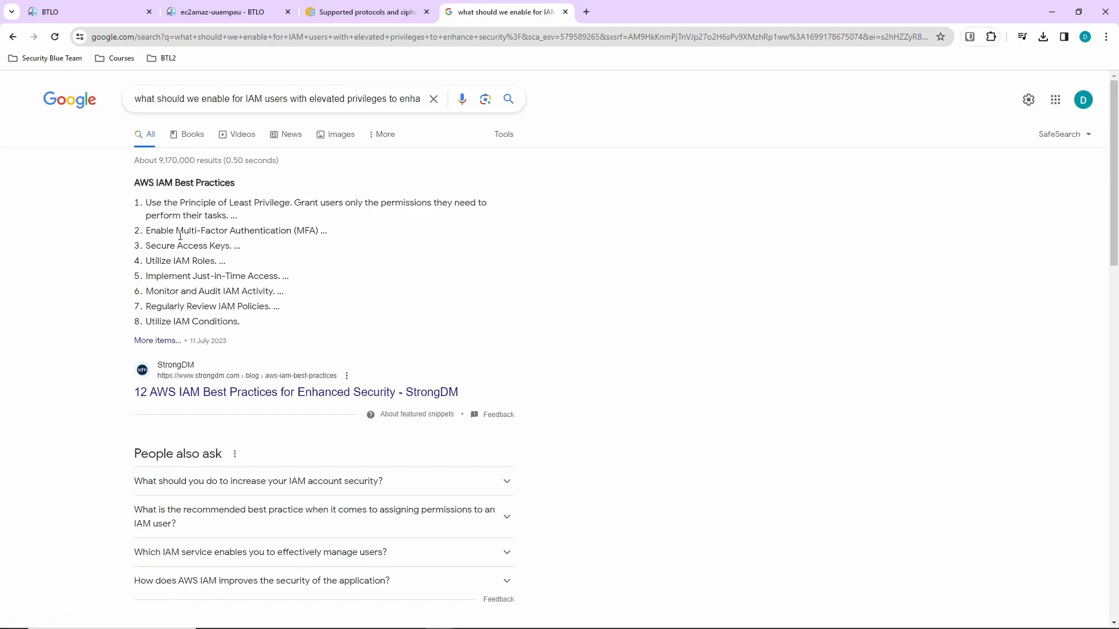
# Step: Submit 'Multi-Factor Authentication' from the search results as the Q16 answer
pyautogui.moveTo(176, 232); pyautogui.dragTo(292, 230)
pyautogui.hotkey('ctrl', 'c')
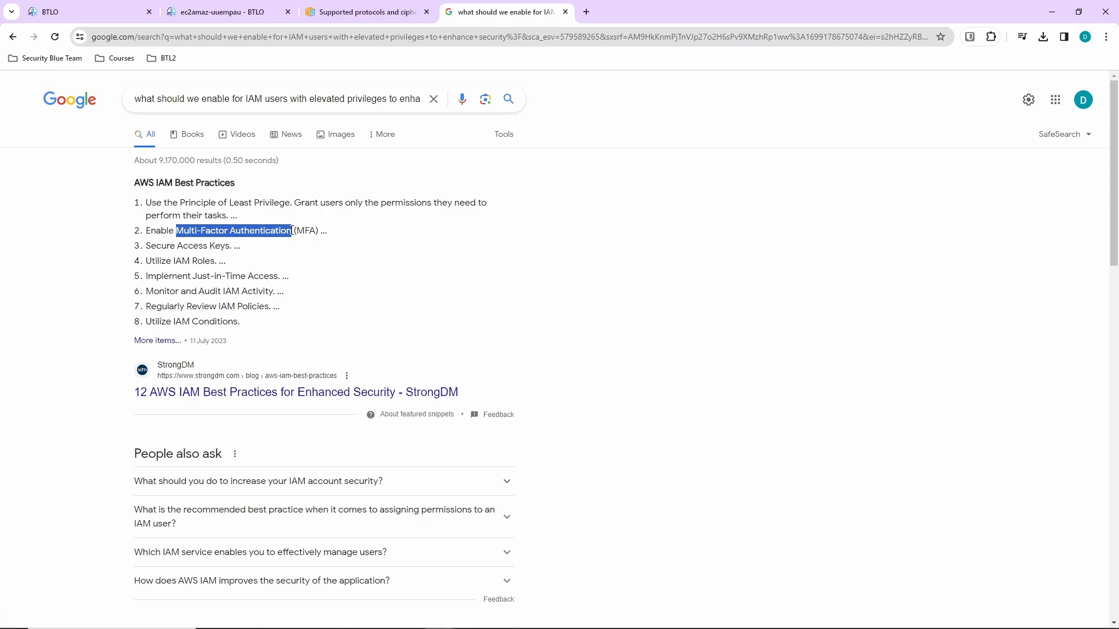
pyautogui.click(227, 11)
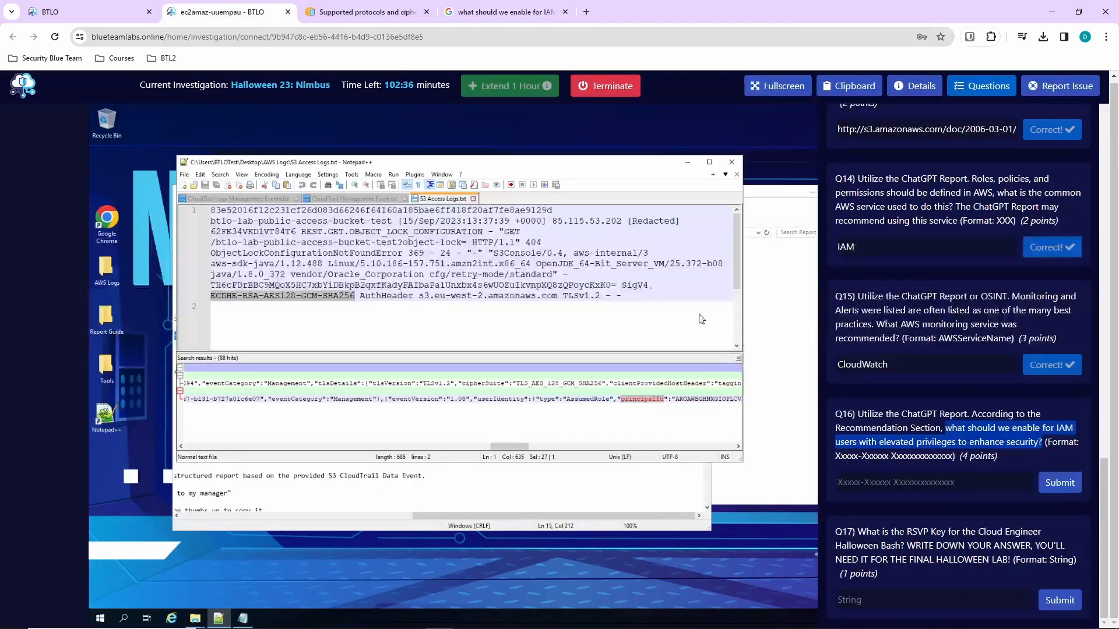
pyautogui.click(890, 476)
pyautogui.hotkey('ctrl', 'v')
pyautogui.press('Return')
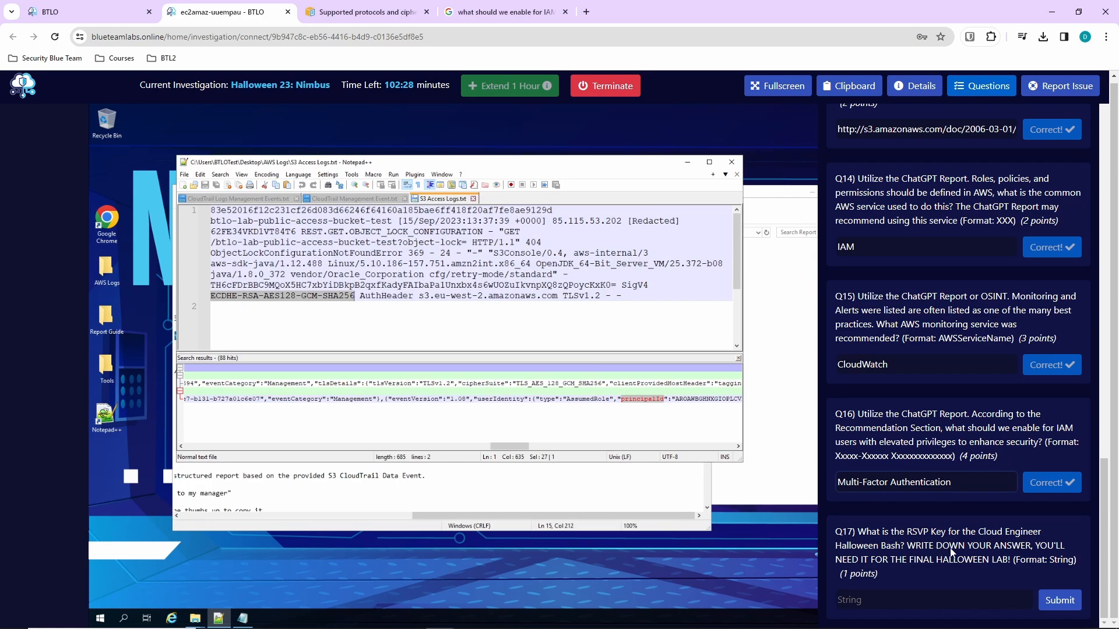
# Step: Open the Spooky Party.txt invitation from the Report Guide folder
pyautogui.click(657, 492)
pyautogui.hotkey('alt', 'Tab')
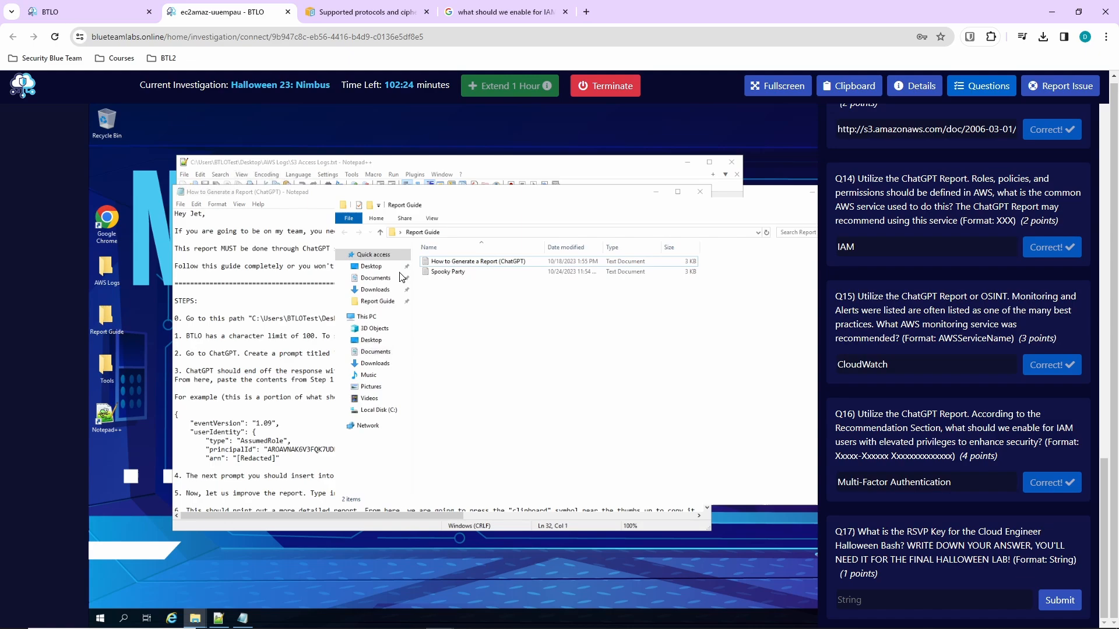
pyautogui.click(454, 273)
pyautogui.doubleClick(454, 272)
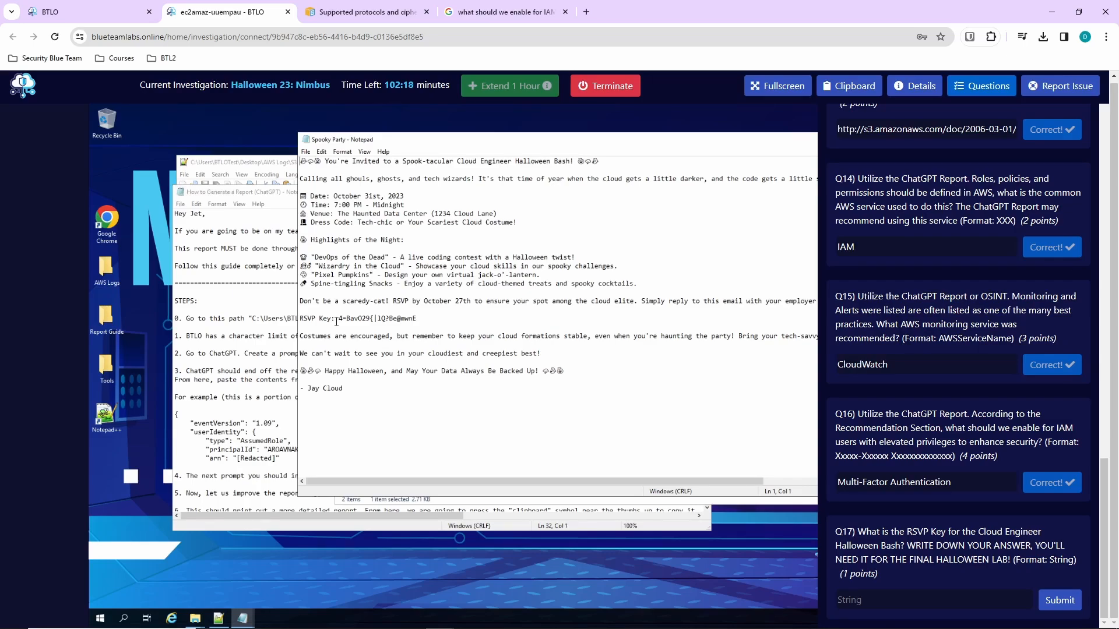
# Step: Copy the RSVP key from the invitation and submit it as the Q17 answer
pyautogui.moveTo(339, 319); pyautogui.dragTo(422, 318)
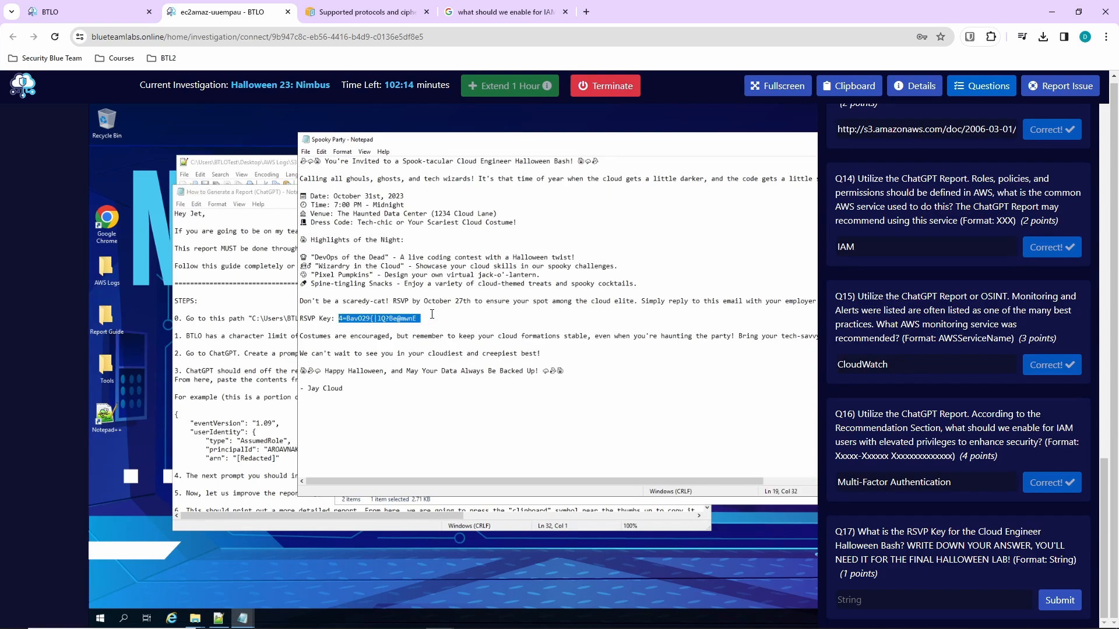
pyautogui.hotkey('ctrl', 'c')
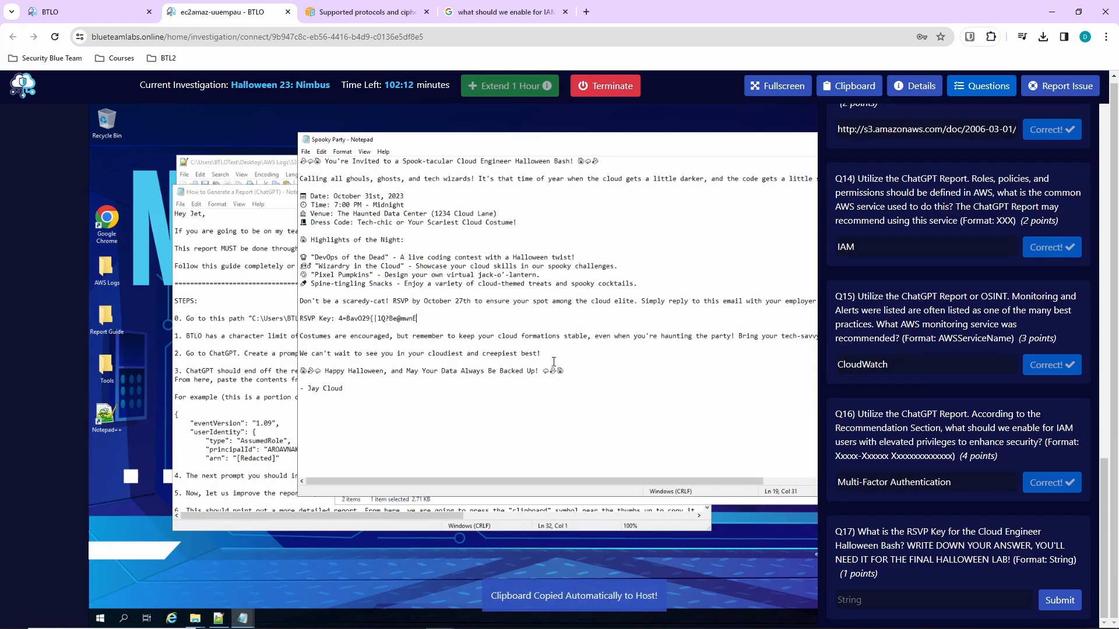
pyautogui.click(903, 606)
pyautogui.hotkey('ctrl', 'v')
pyautogui.press('Return')
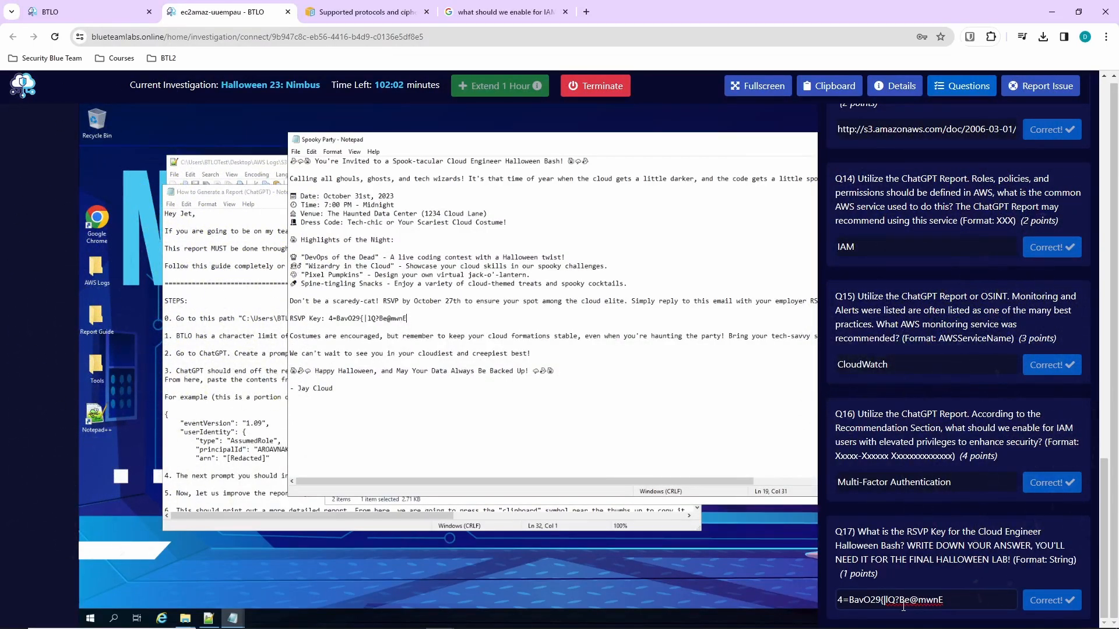
# Step: Review the answered questions, then scroll through the ChatGPT report guide's later steps and disclaimer
pyautogui.scroll(15, 944, 448)
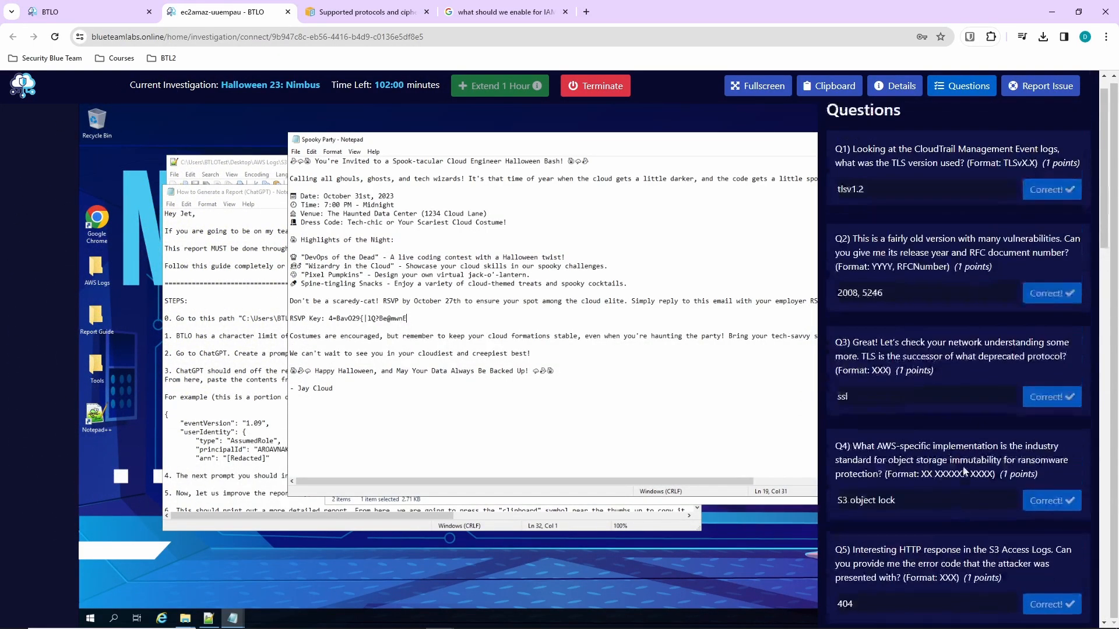
pyautogui.scroll(-15, 996, 512)
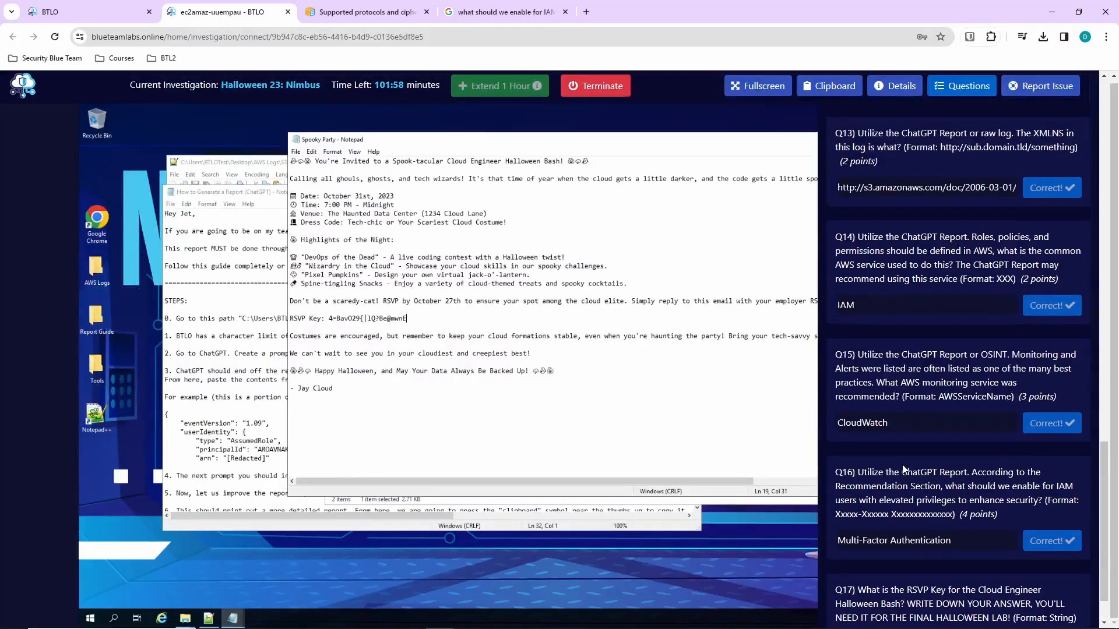
pyautogui.scroll(2, 901, 436)
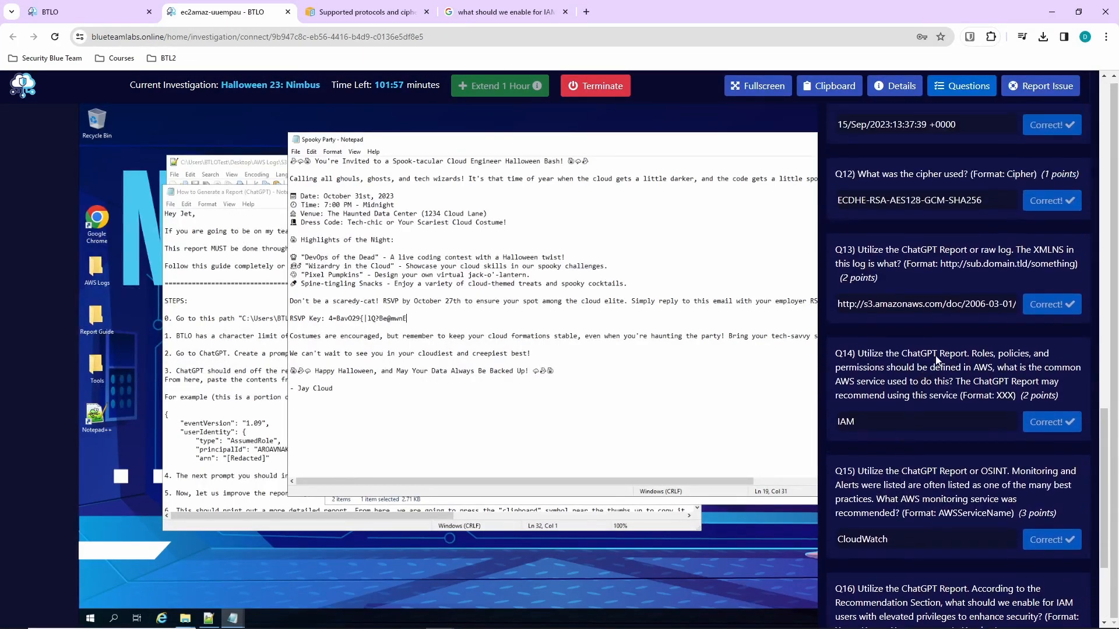
pyautogui.click(259, 300)
pyautogui.scroll(-5, 361, 371)
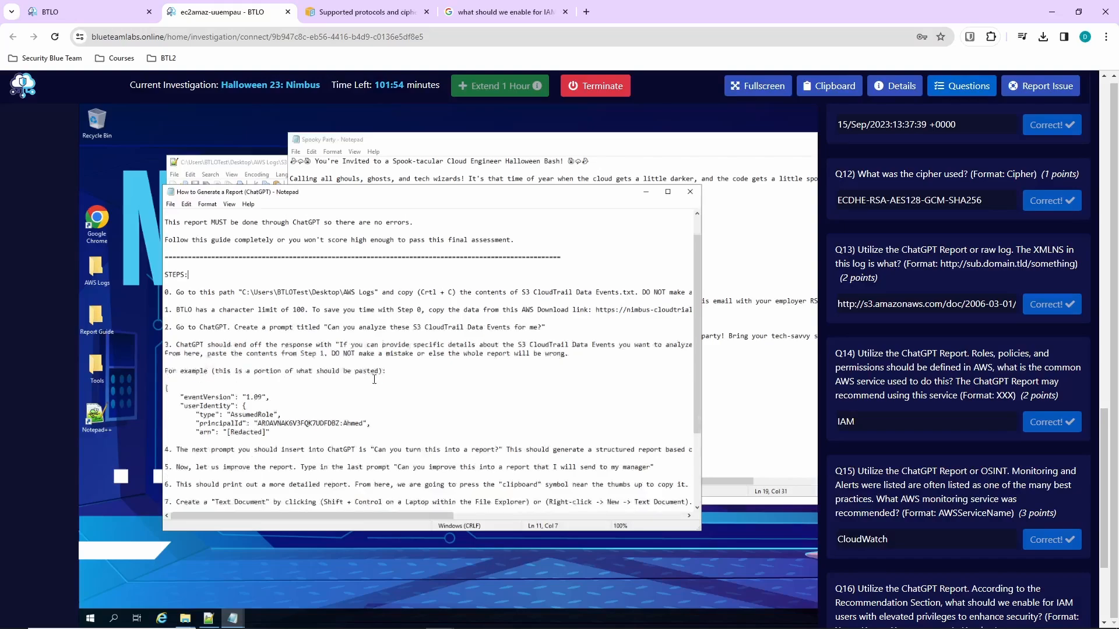